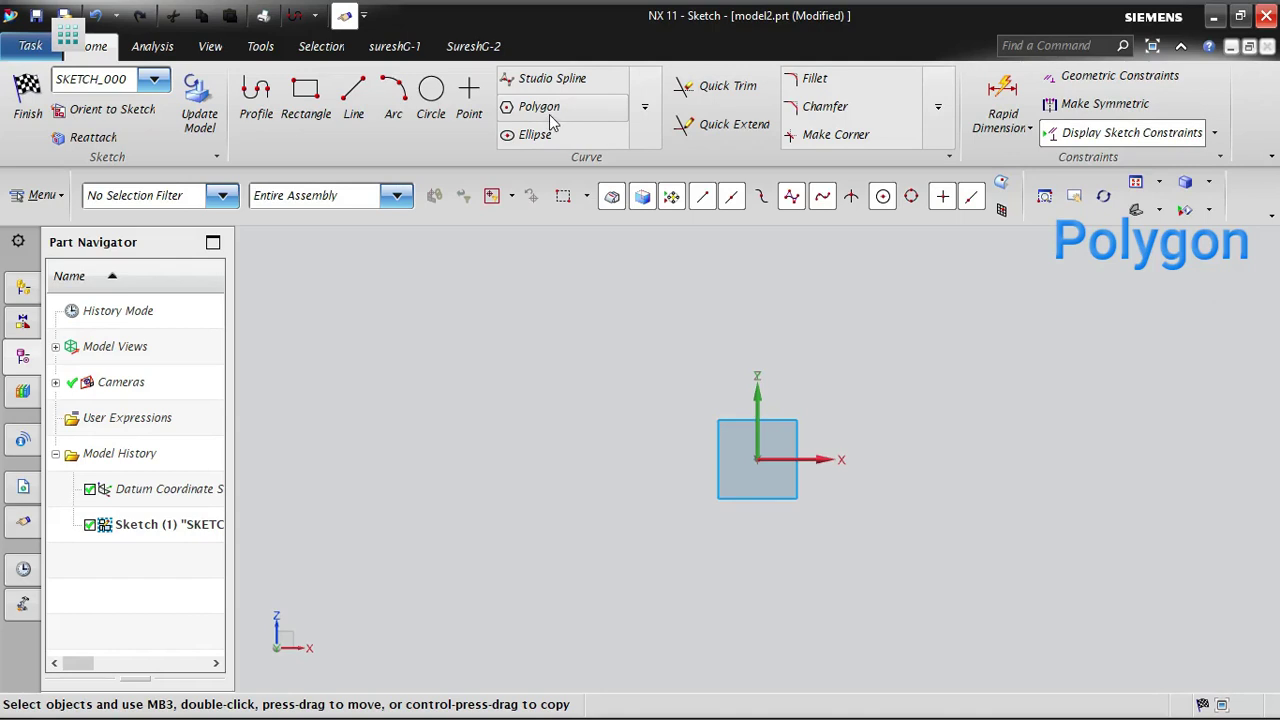
{"action": "left_click", "coordinate": [551, 113]}
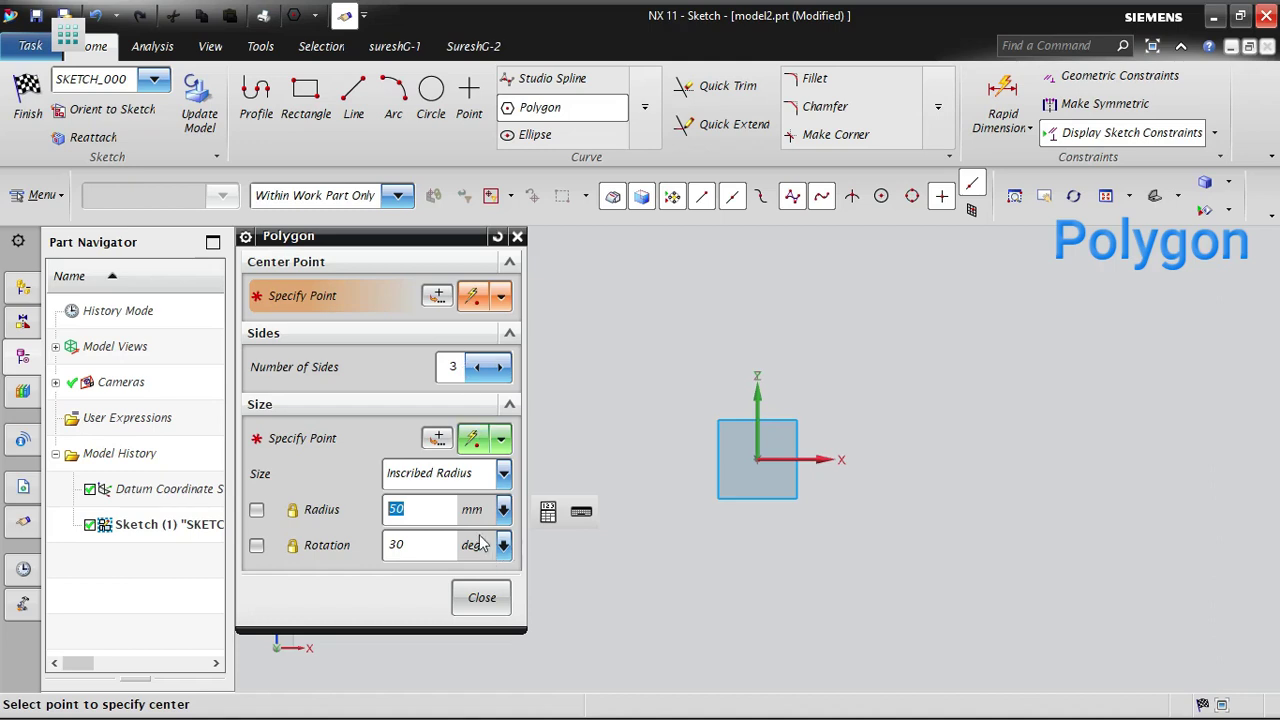
{"action": "left_click", "coordinate": [490, 475]}
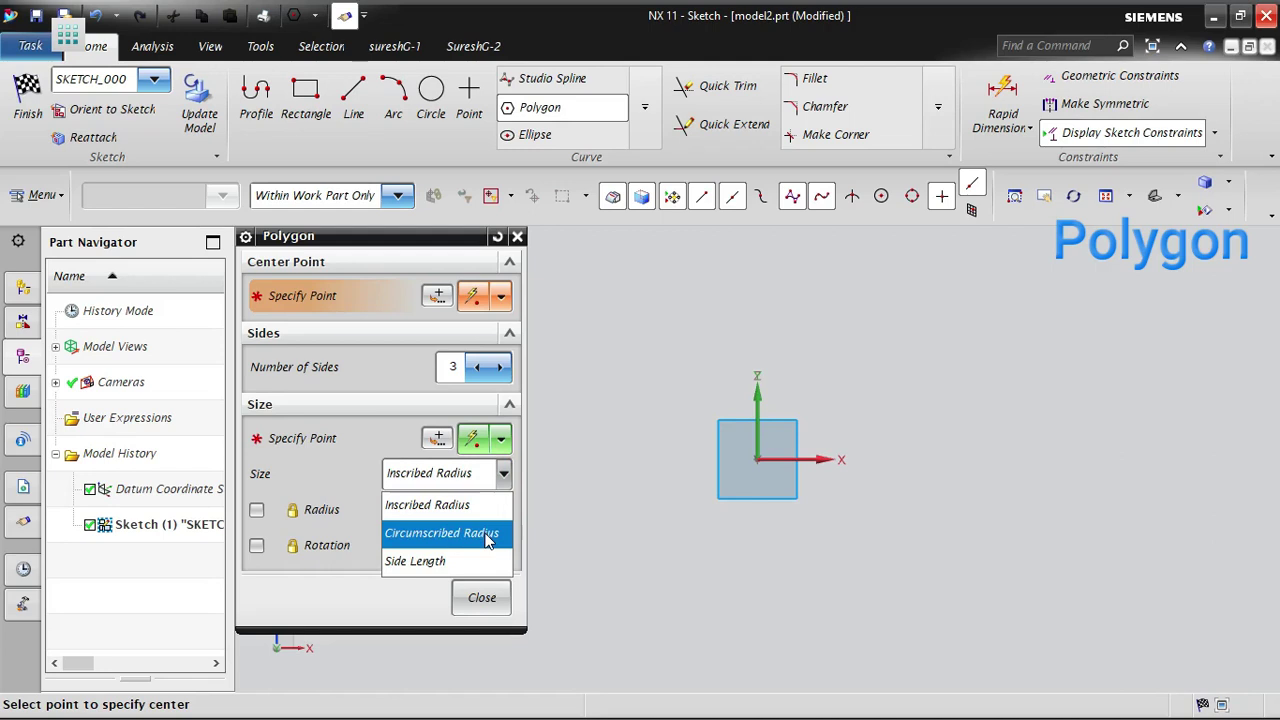
{"action": "left_click", "coordinate": [475, 480]}
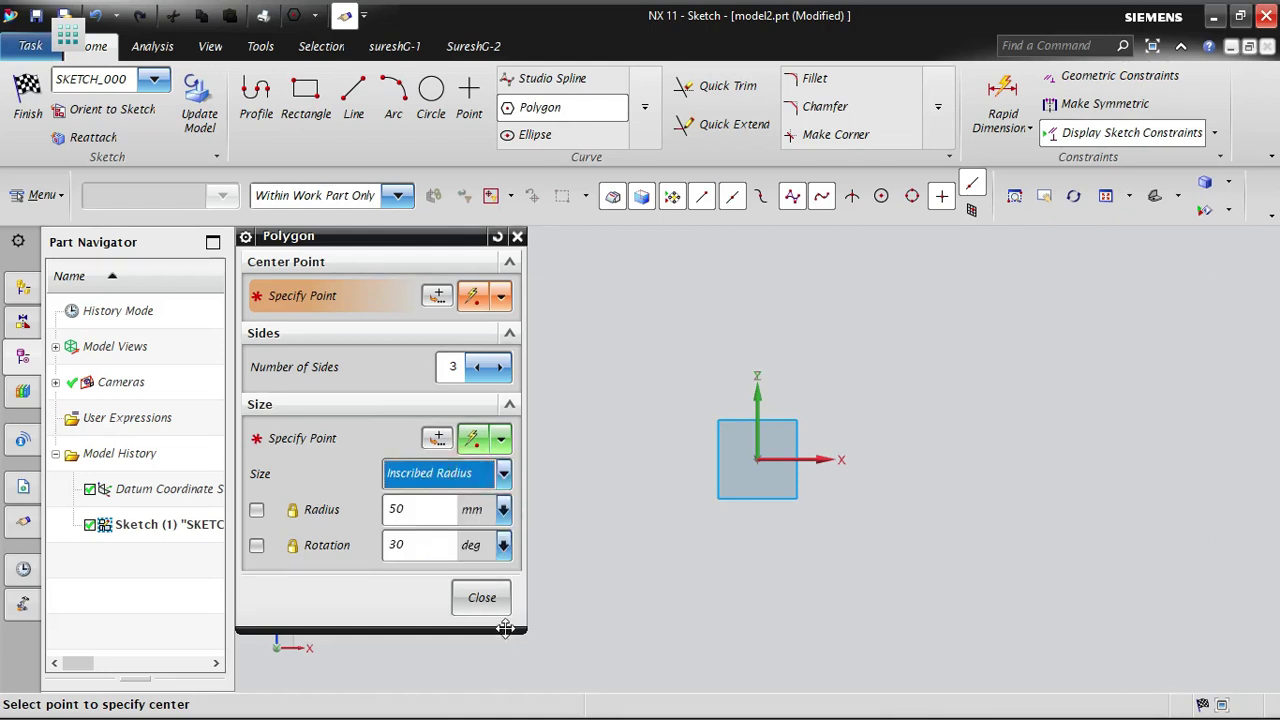
{"action": "left_click", "coordinate": [488, 600]}
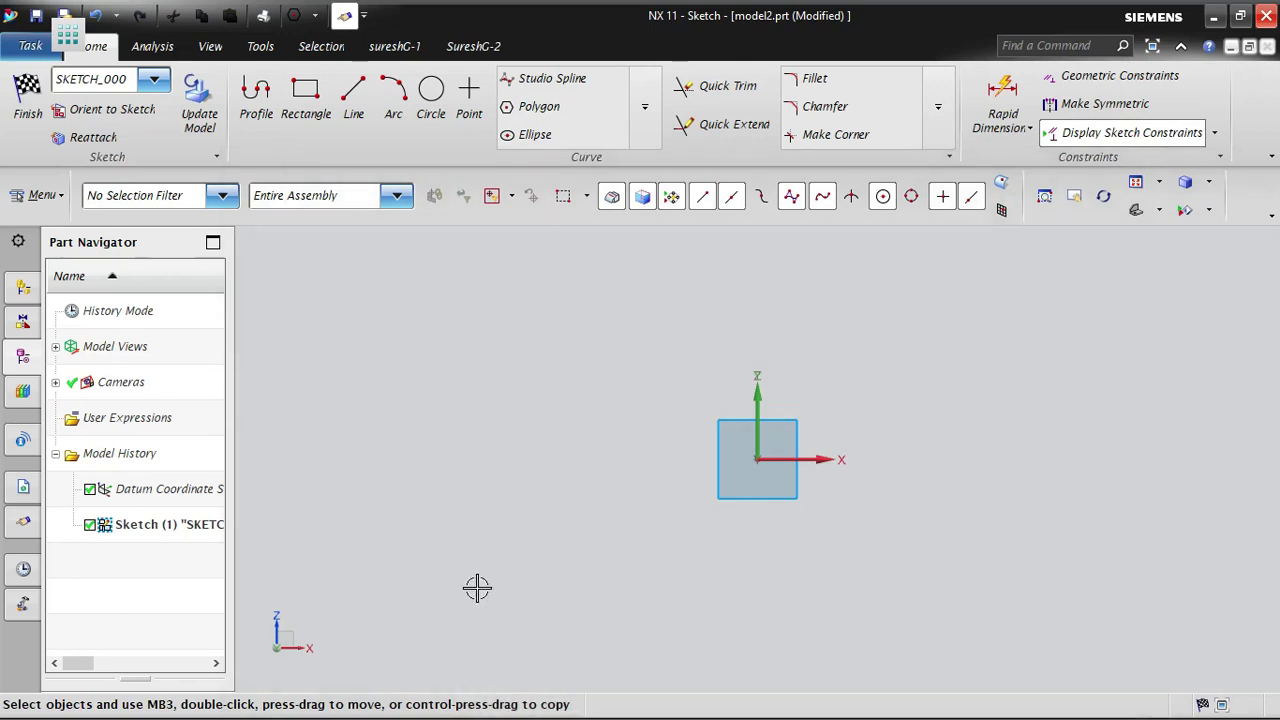
- Draw a 100 mm diameter circle centred on the sketch origin and place its diameter dimension outside the circle
{"action": "left_click", "coordinate": [438, 104]}
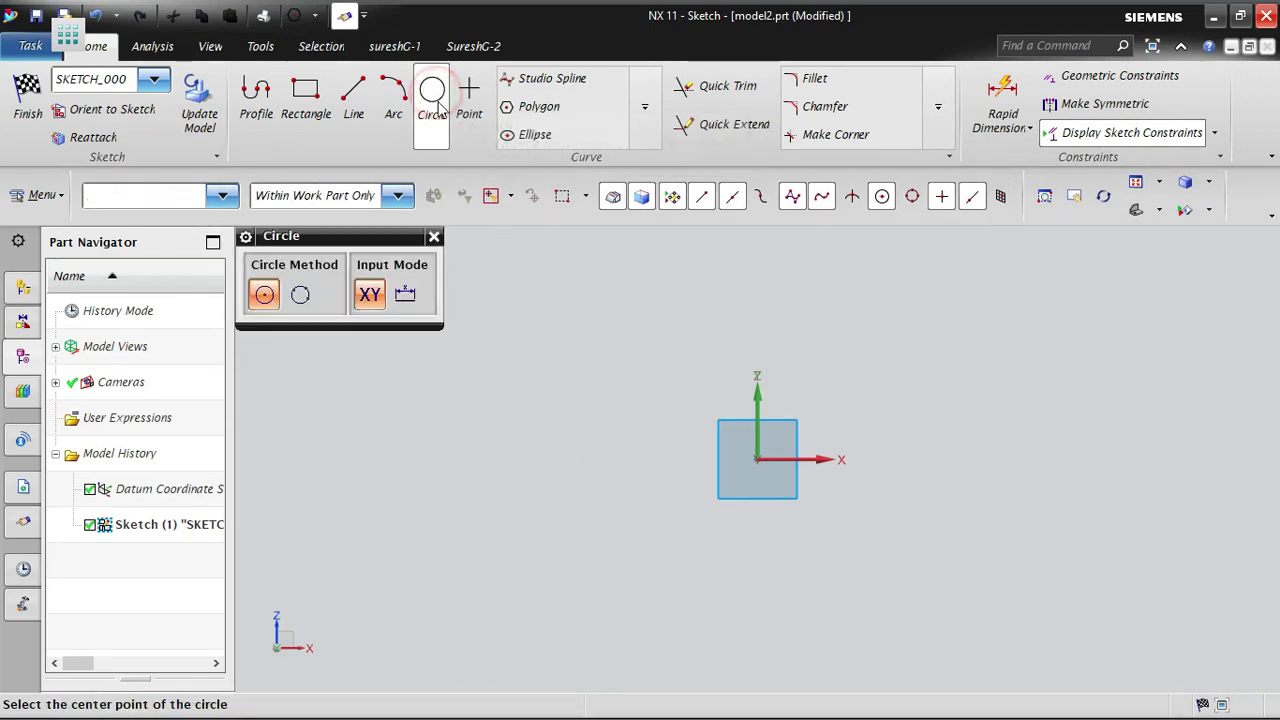
{"action": "left_click", "coordinate": [760, 459]}
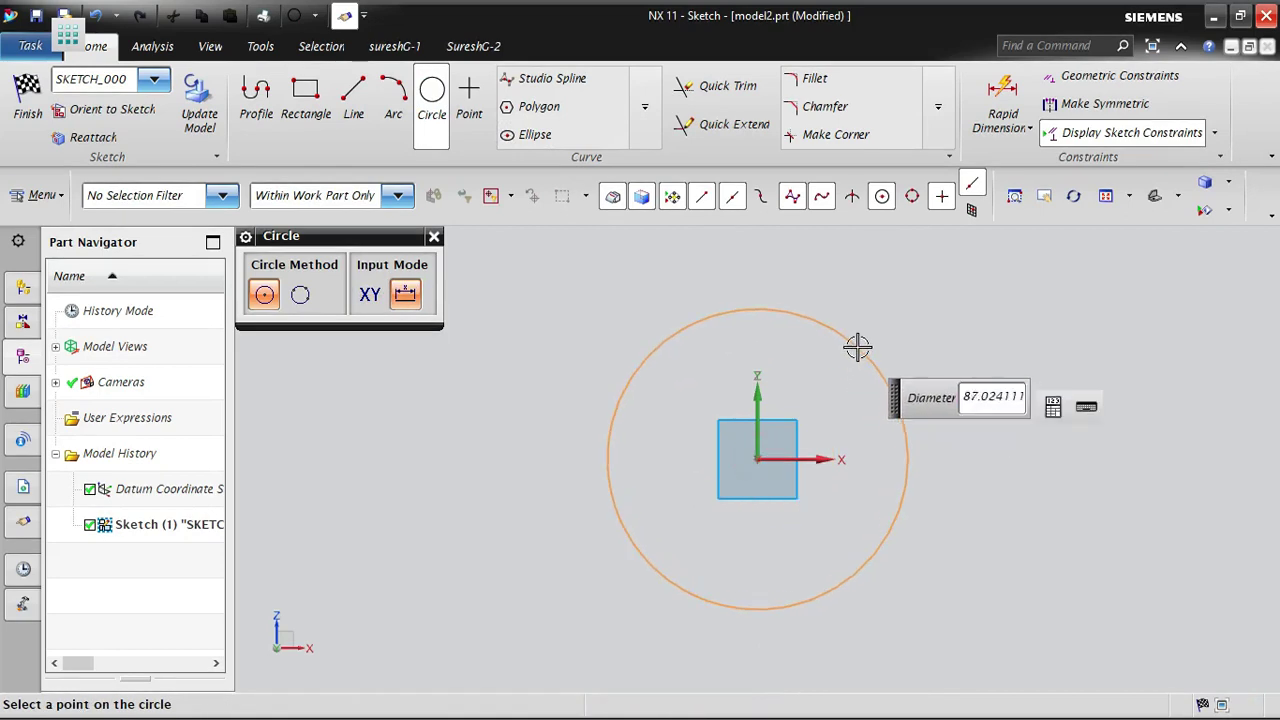
{"action": "type", "text": "100"}
{"action": "key", "text": "Return"}
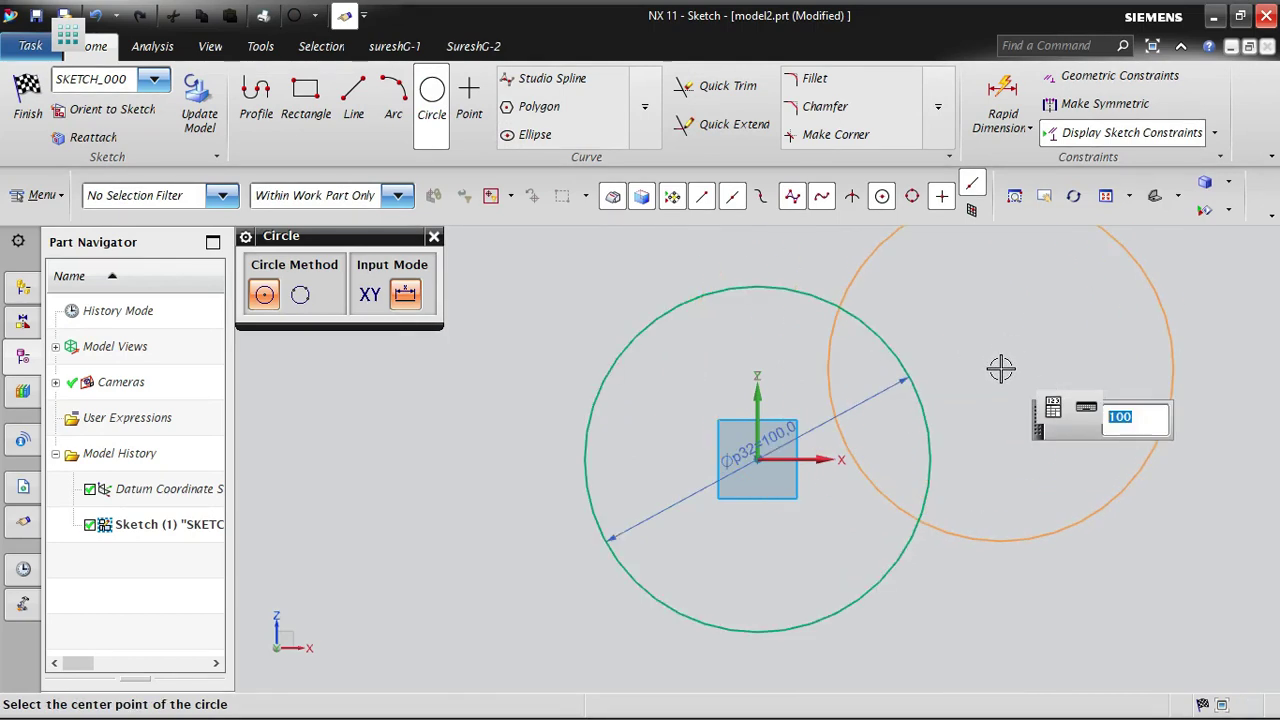
{"action": "key", "text": "Escape"}
{"action": "left_click_drag", "start_coordinate": [804, 407], "coordinate": [957, 271]}
{"action": "scroll", "coordinate": [659, 487], "scroll_direction": "down", "scroll_amount": 2}
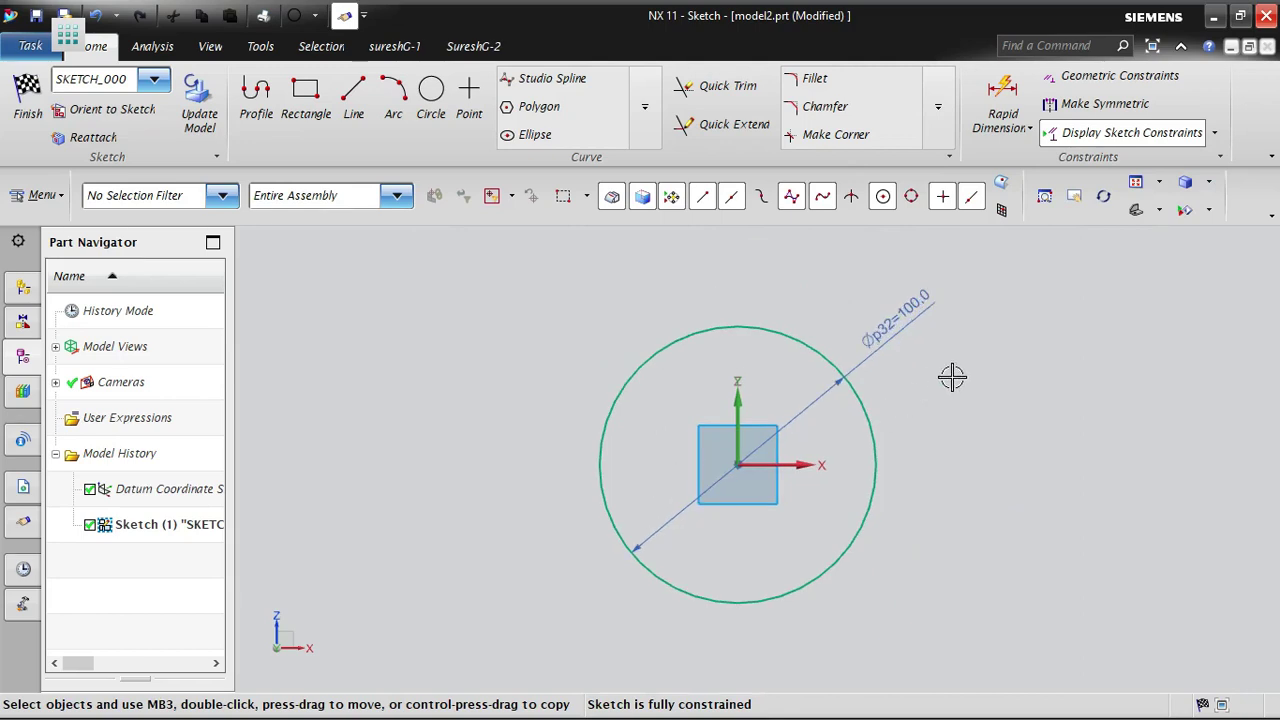
- Start a three-sided polygon at the circle's centre with its inscribed radius locked at 50 mm
{"action": "left_click", "coordinate": [553, 108]}
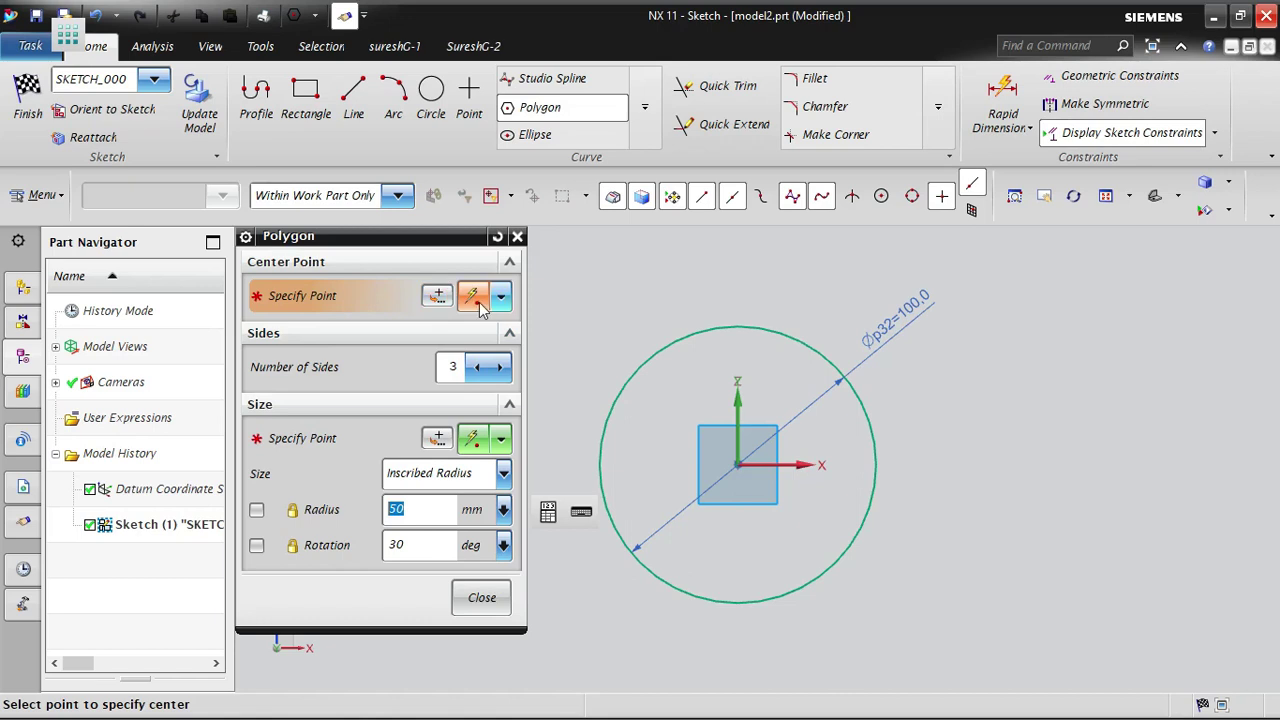
{"action": "left_click", "coordinate": [737, 464]}
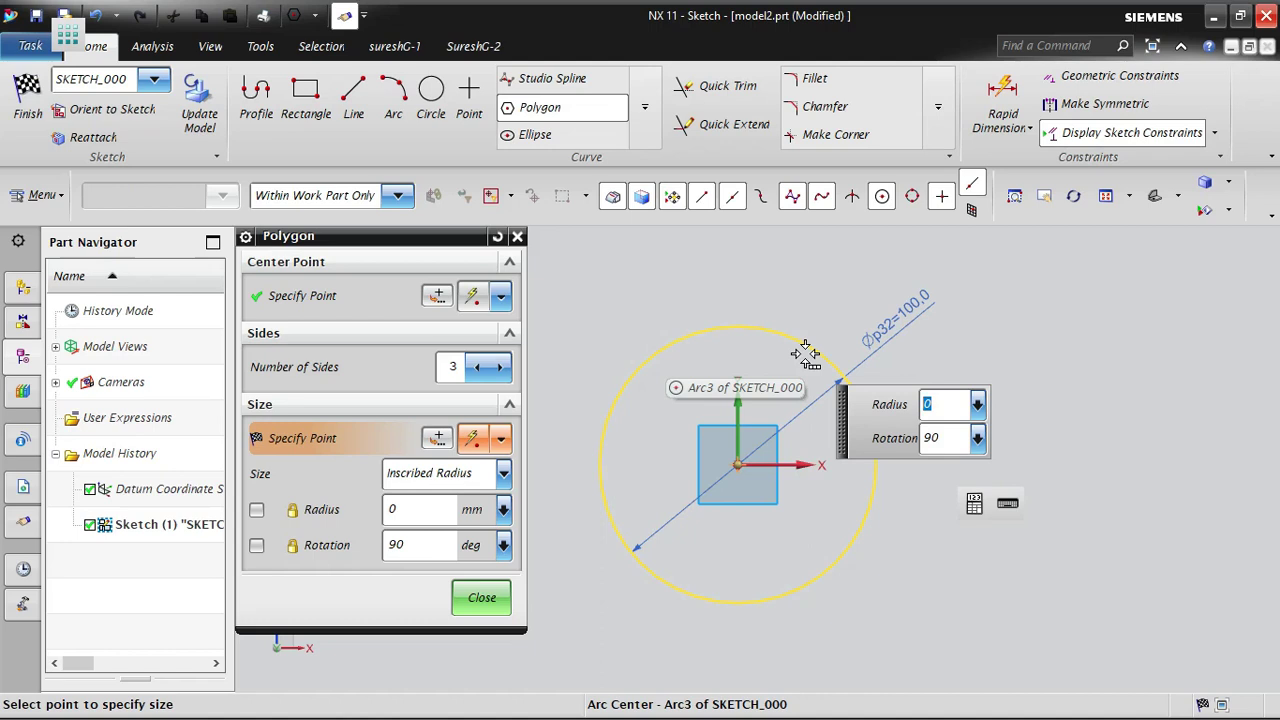
{"action": "type", "text": "0"}
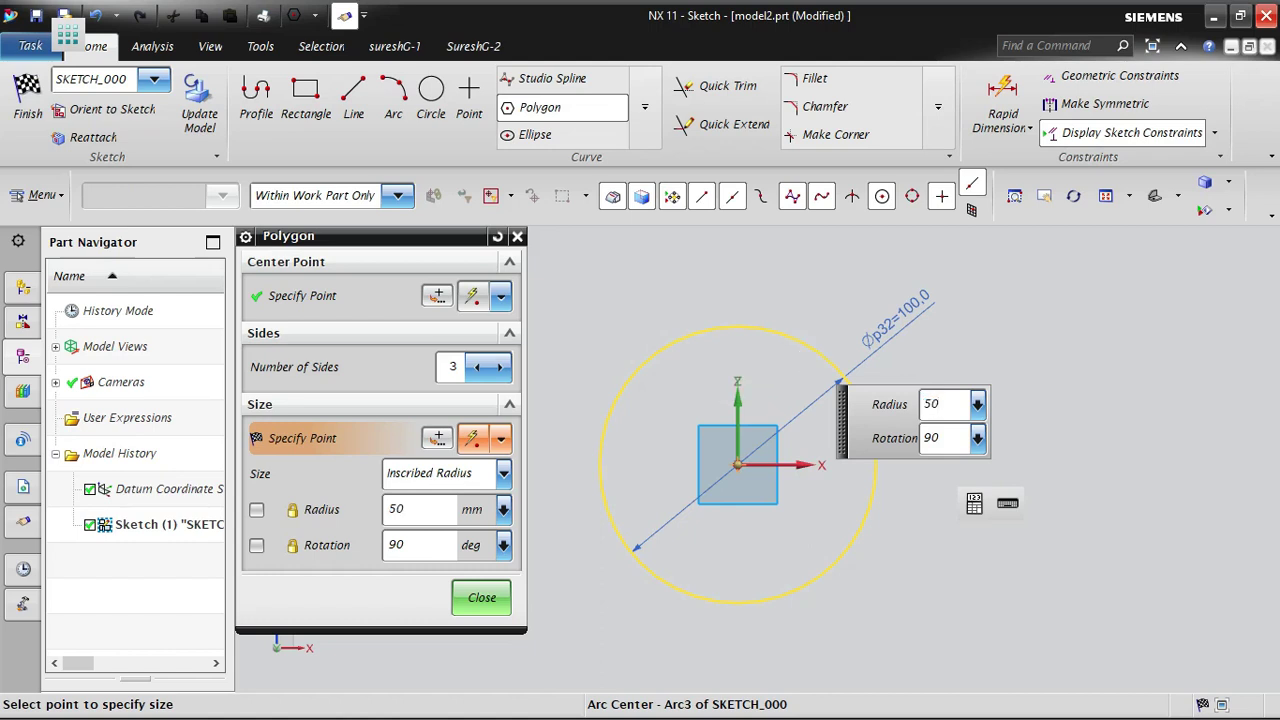
{"action": "key", "text": "Tab"}
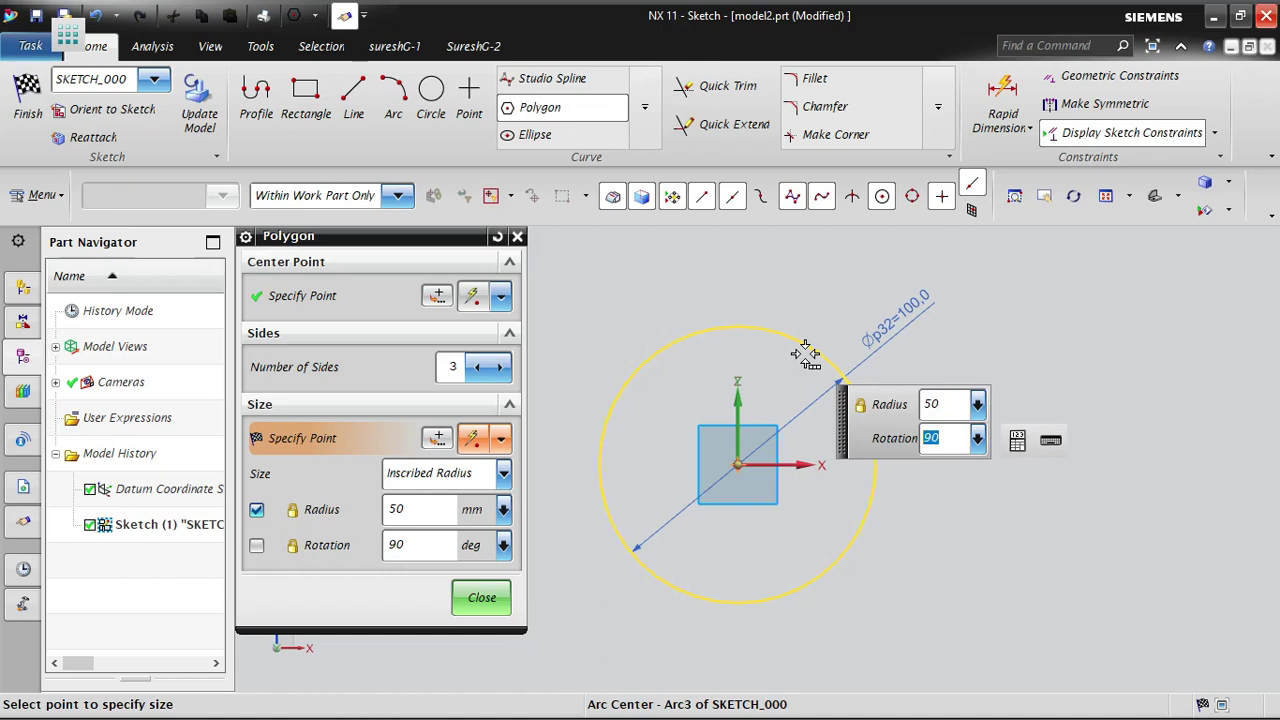
{"action": "type", "text": "3"}
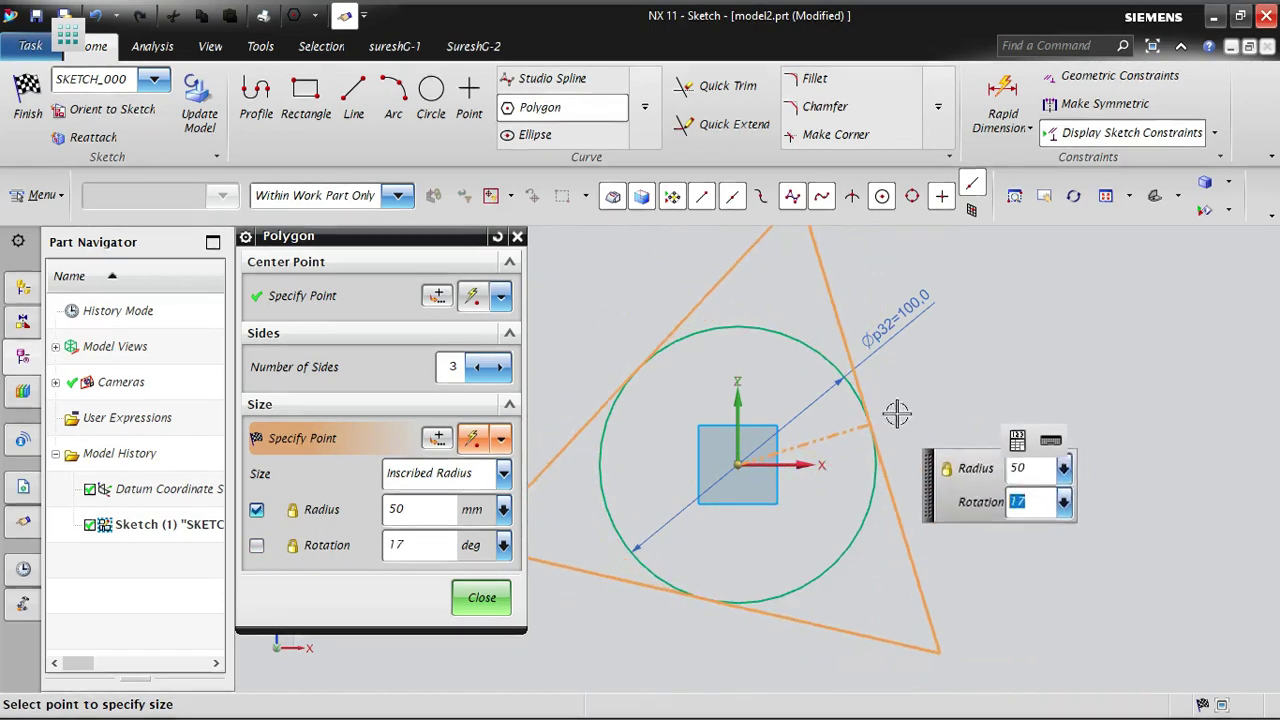
- Release the radius lock, try the triangle with 76 mm inscribed radius and 173° rotation locked, and remove it from the sketch
{"action": "left_click", "coordinate": [257, 511]}
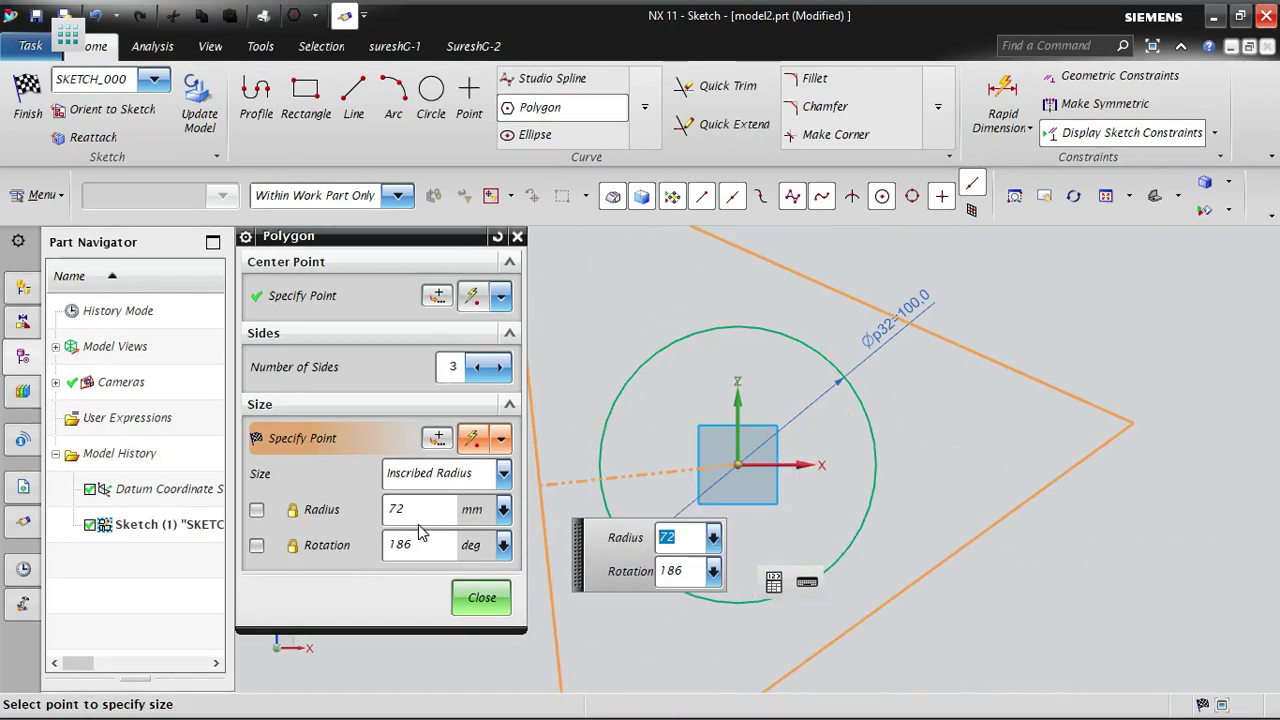
{"action": "left_click", "coordinate": [405, 509]}
{"action": "left_click", "coordinate": [412, 545]}
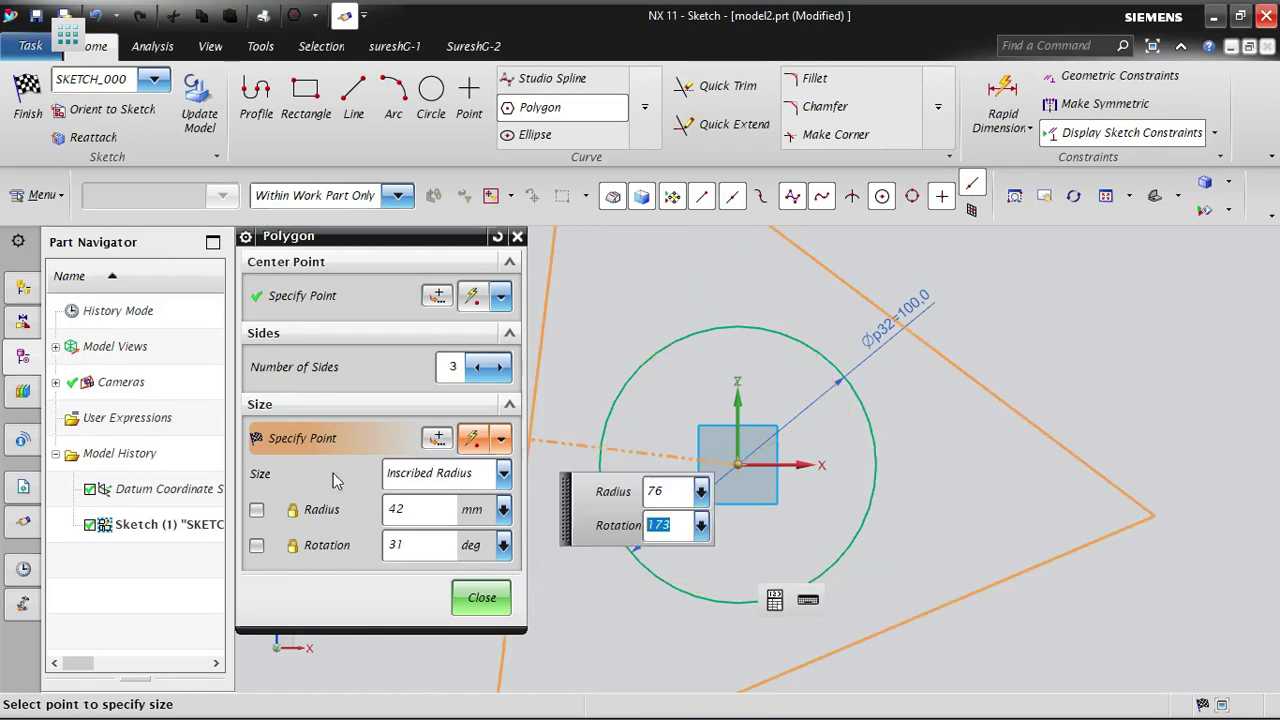
{"action": "left_click", "coordinate": [257, 511]}
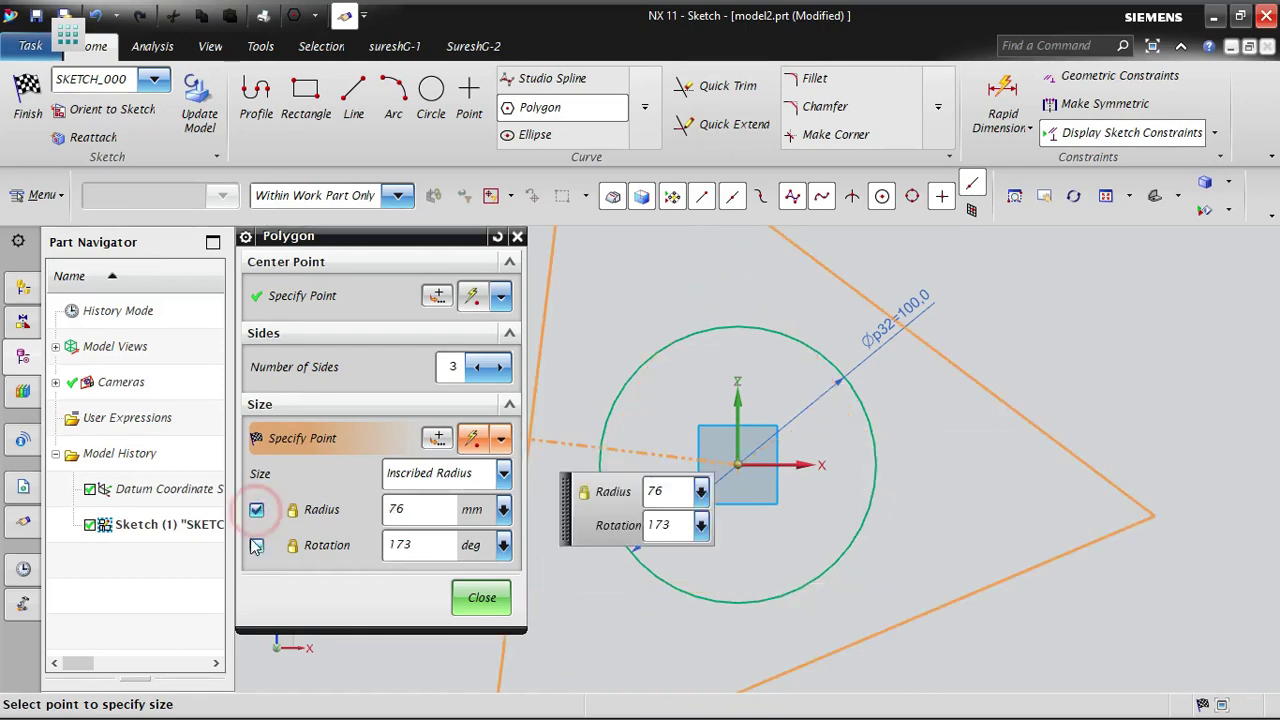
{"action": "left_click", "coordinate": [256, 546]}
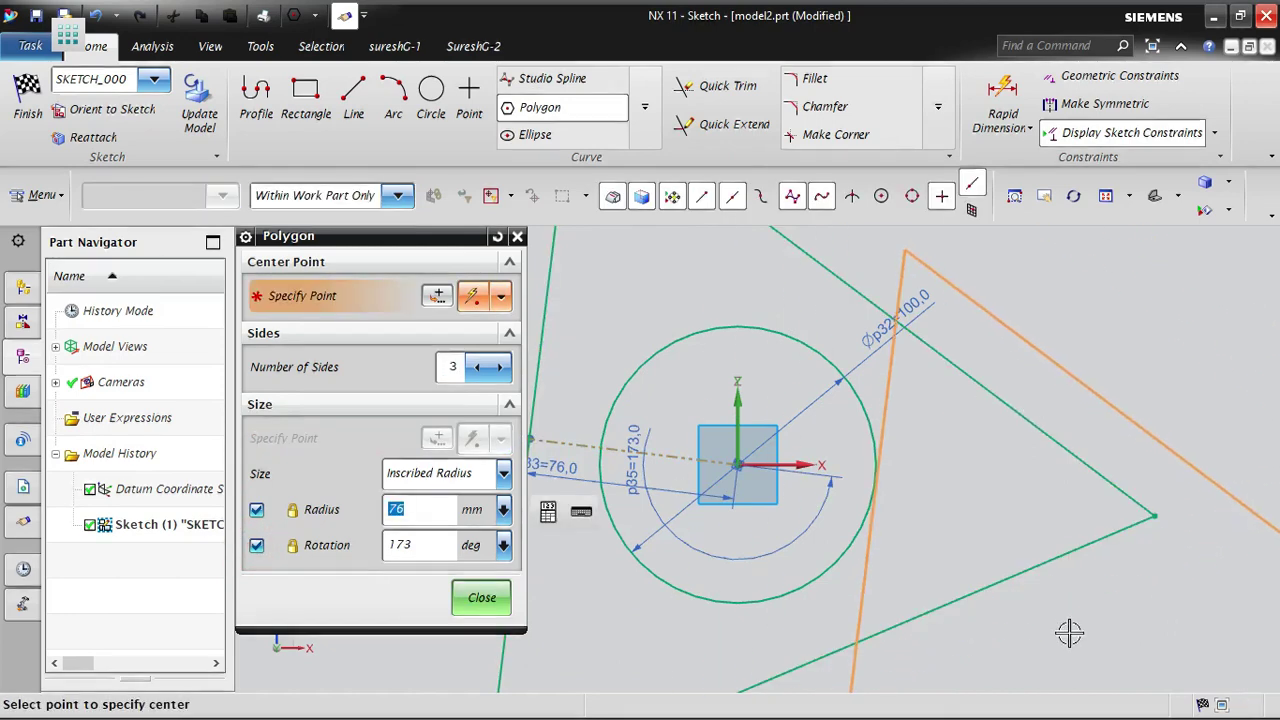
{"action": "scroll", "coordinate": [866, 429], "scroll_direction": "down", "scroll_amount": 4}
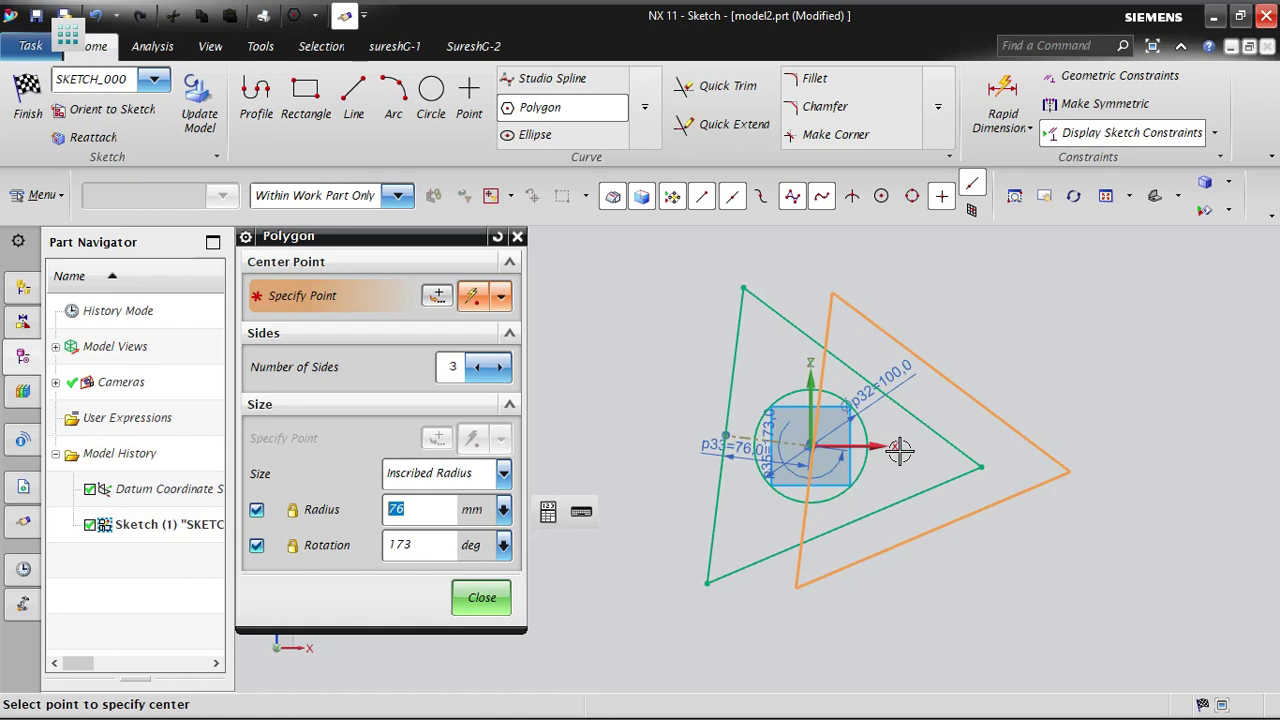
{"action": "key", "text": "Escape"}
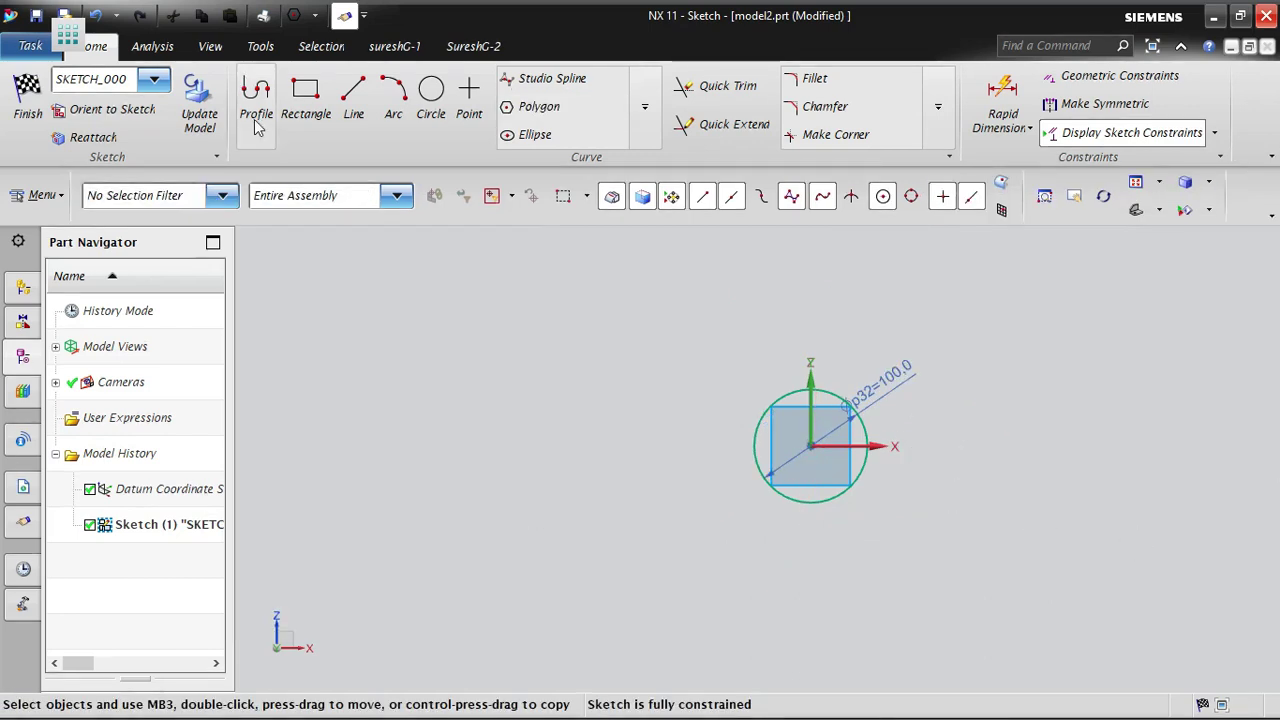
- Draw a three-sided polygon centred on the sketch origin with 50 mm inscribed radius and 30° rotation, and move the dimensions clear of the triangle
{"action": "left_click", "coordinate": [555, 108]}
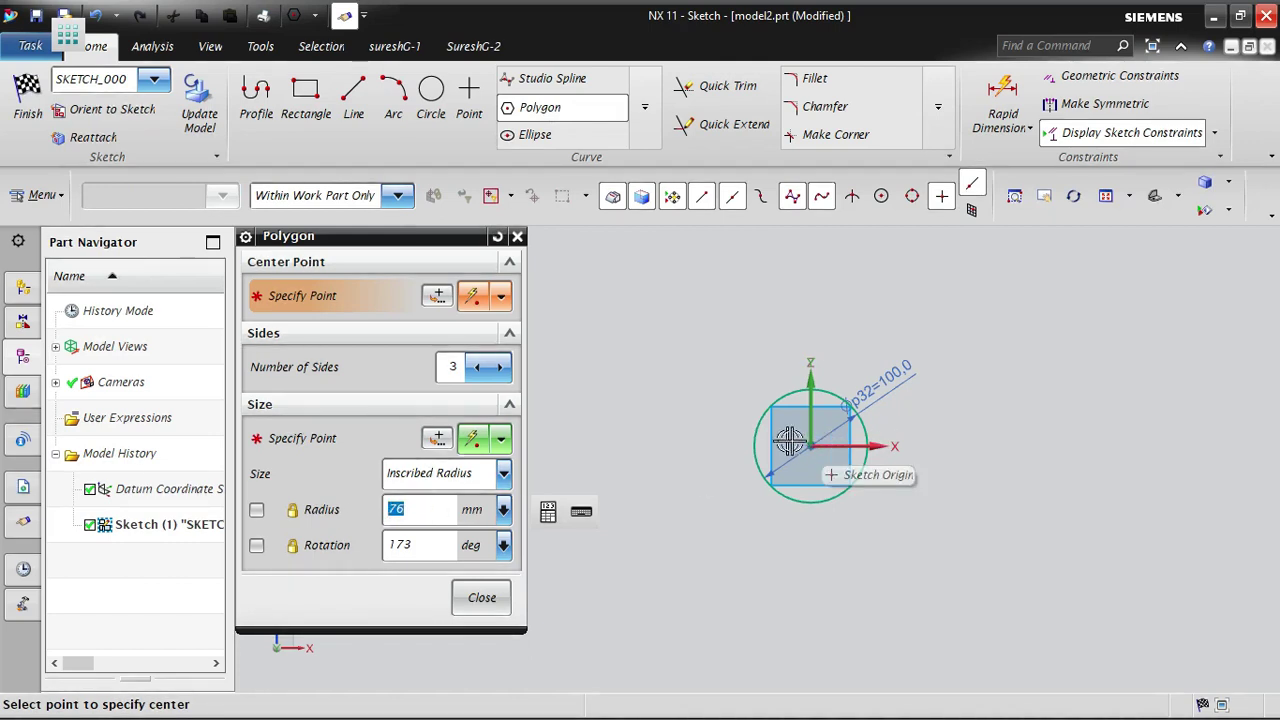
{"action": "left_click", "coordinate": [256, 509]}
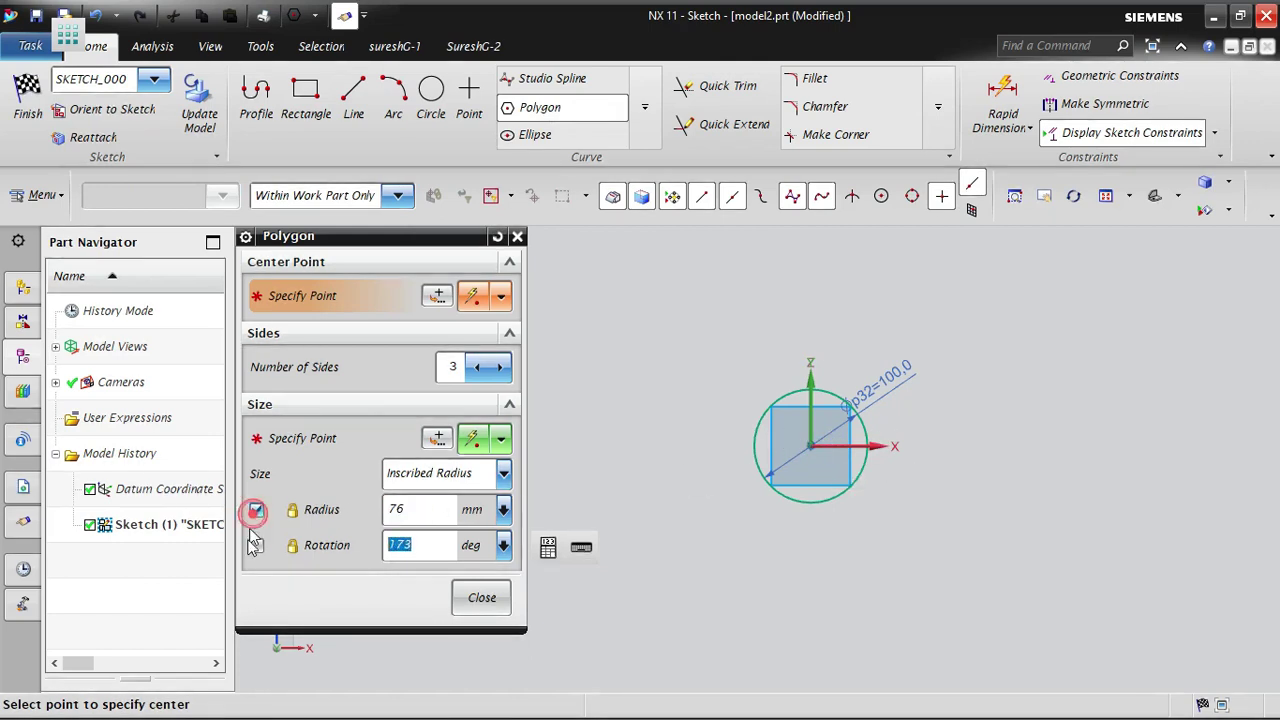
{"action": "left_click", "coordinate": [257, 547]}
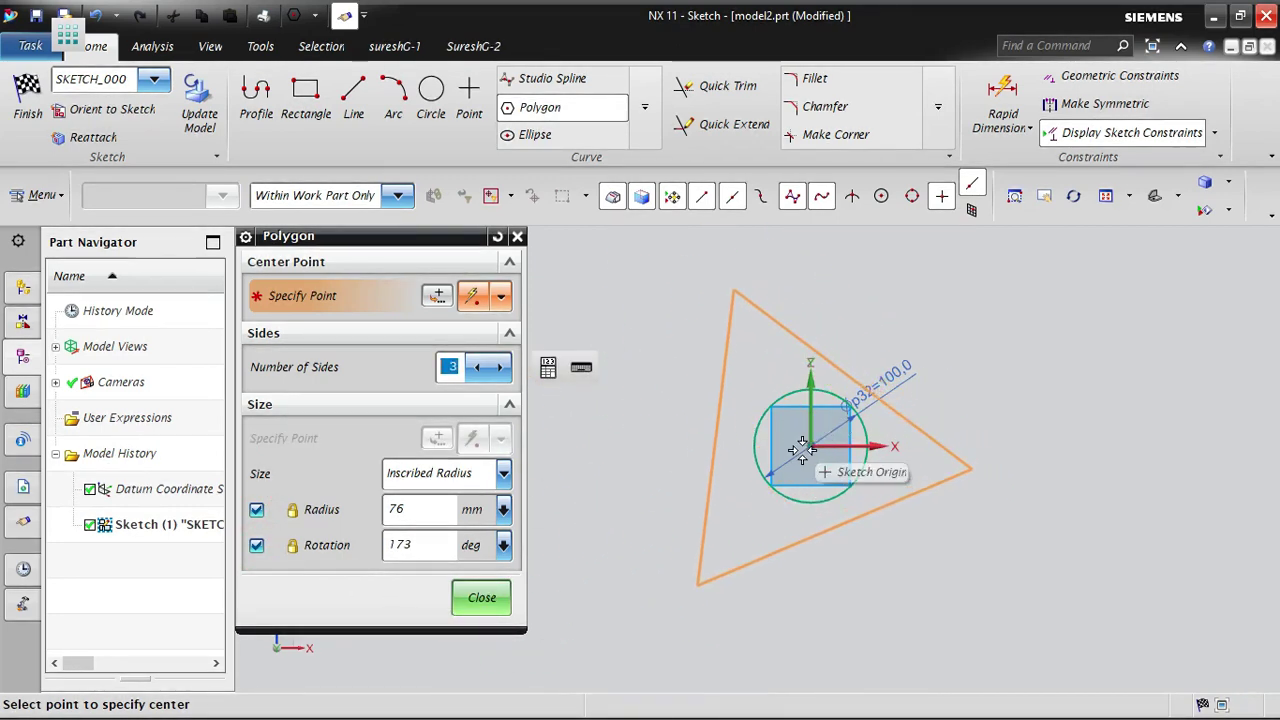
{"action": "double_click", "coordinate": [403, 510]}
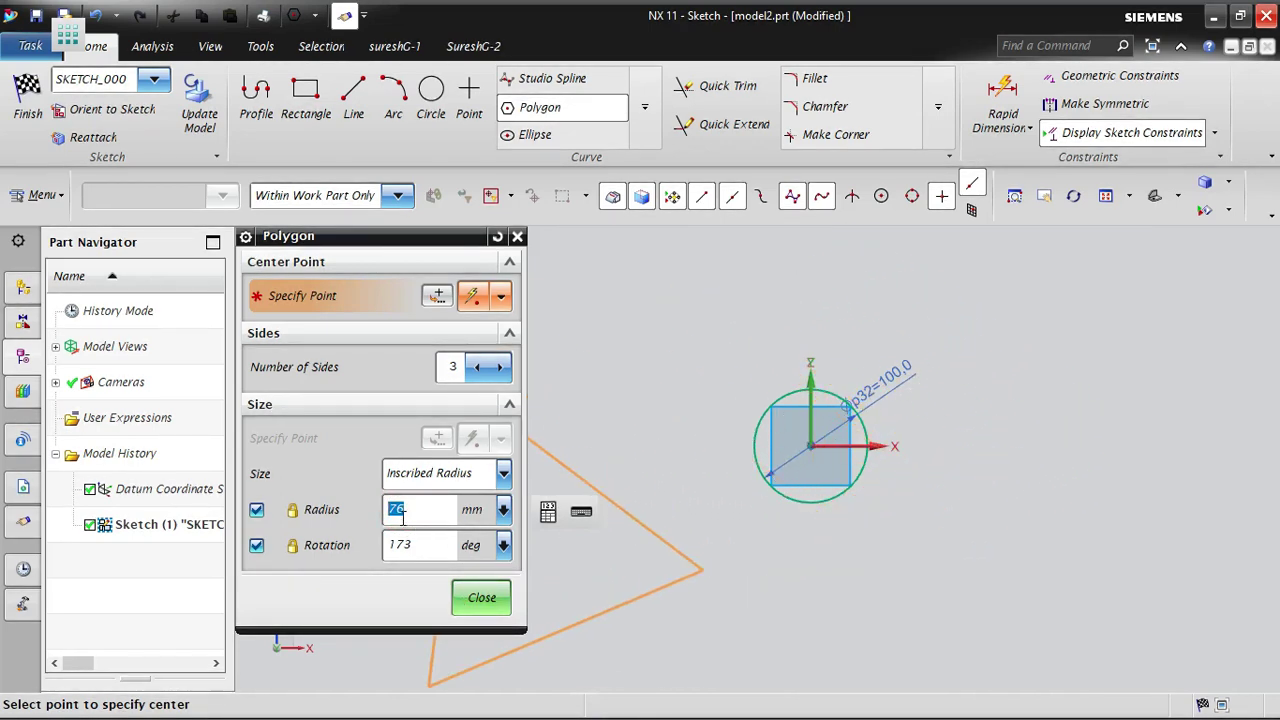
{"action": "type", "text": "50"}
{"action": "key", "text": "Return"}
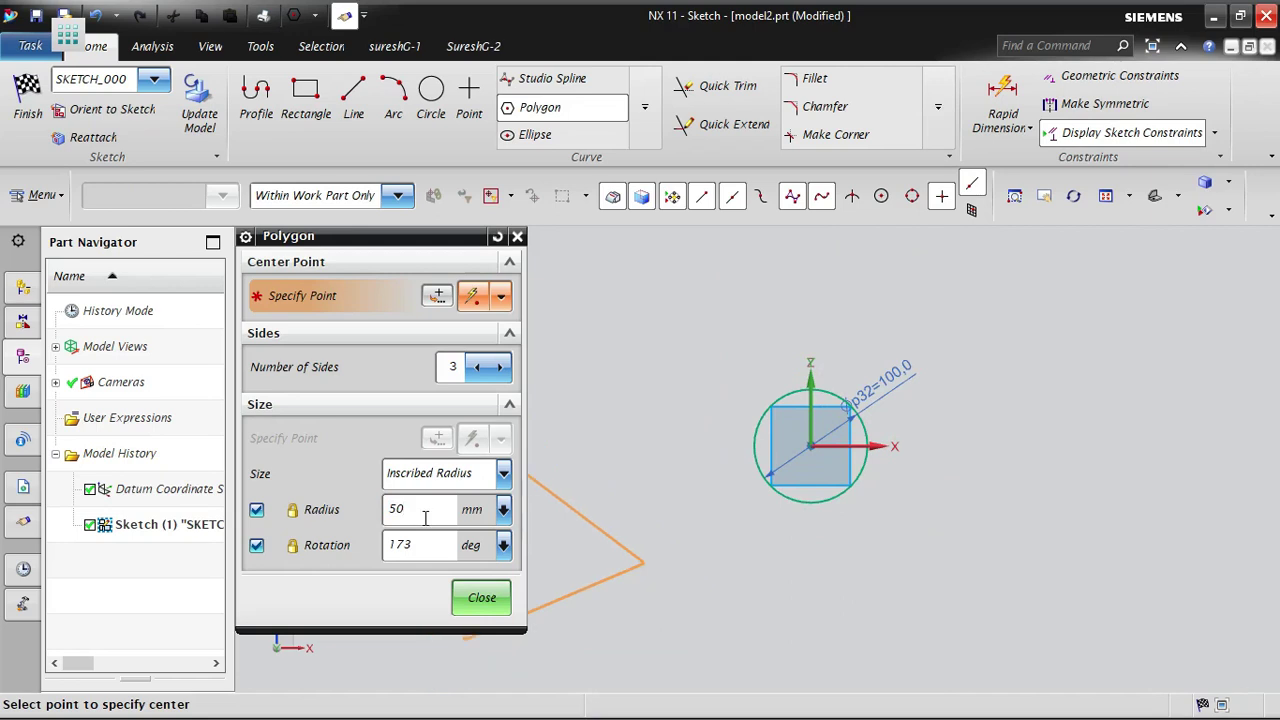
{"action": "left_click", "coordinate": [435, 545]}
{"action": "type", "text": "30"}
{"action": "key", "text": "Return"}
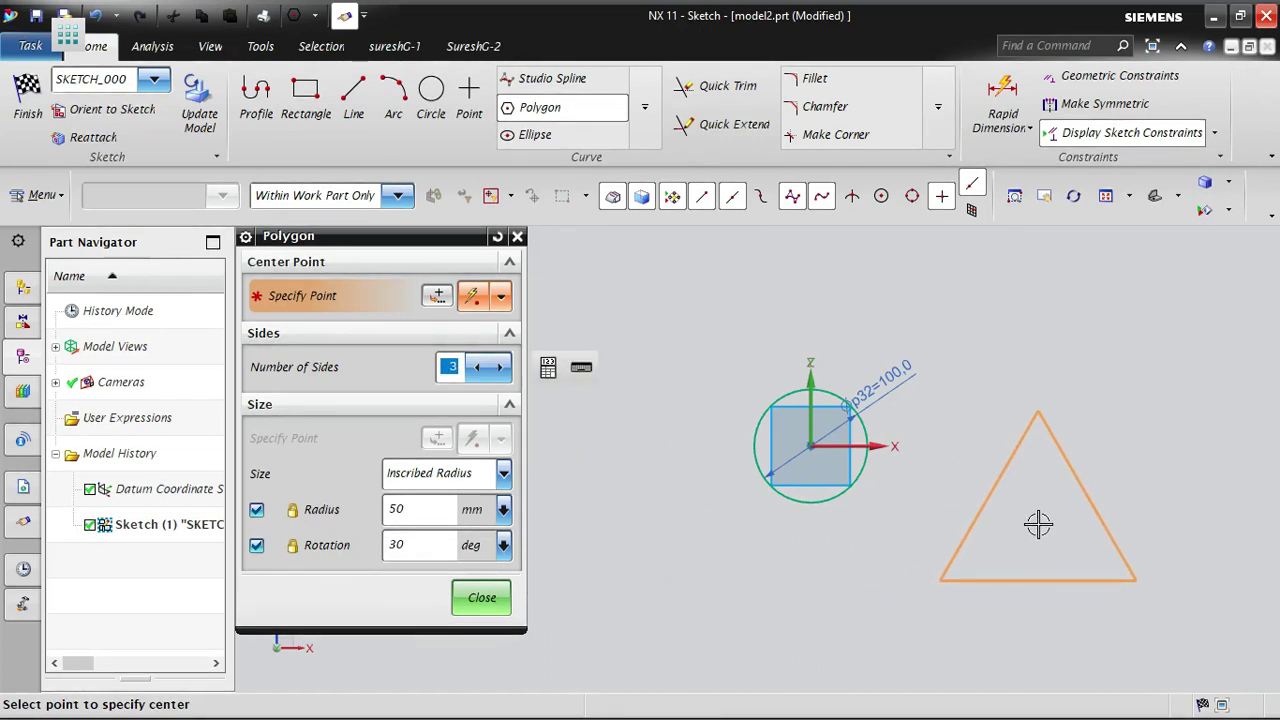
{"action": "left_click", "coordinate": [811, 447]}
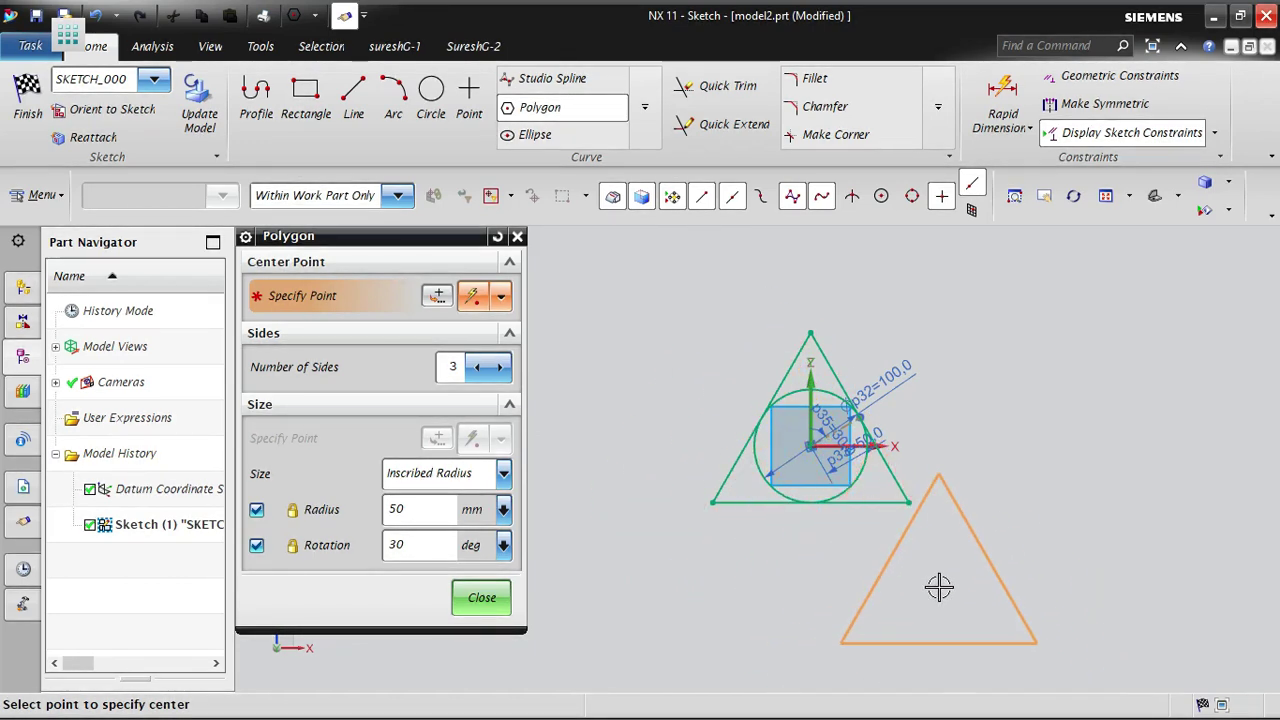
{"action": "key", "text": "Escape"}
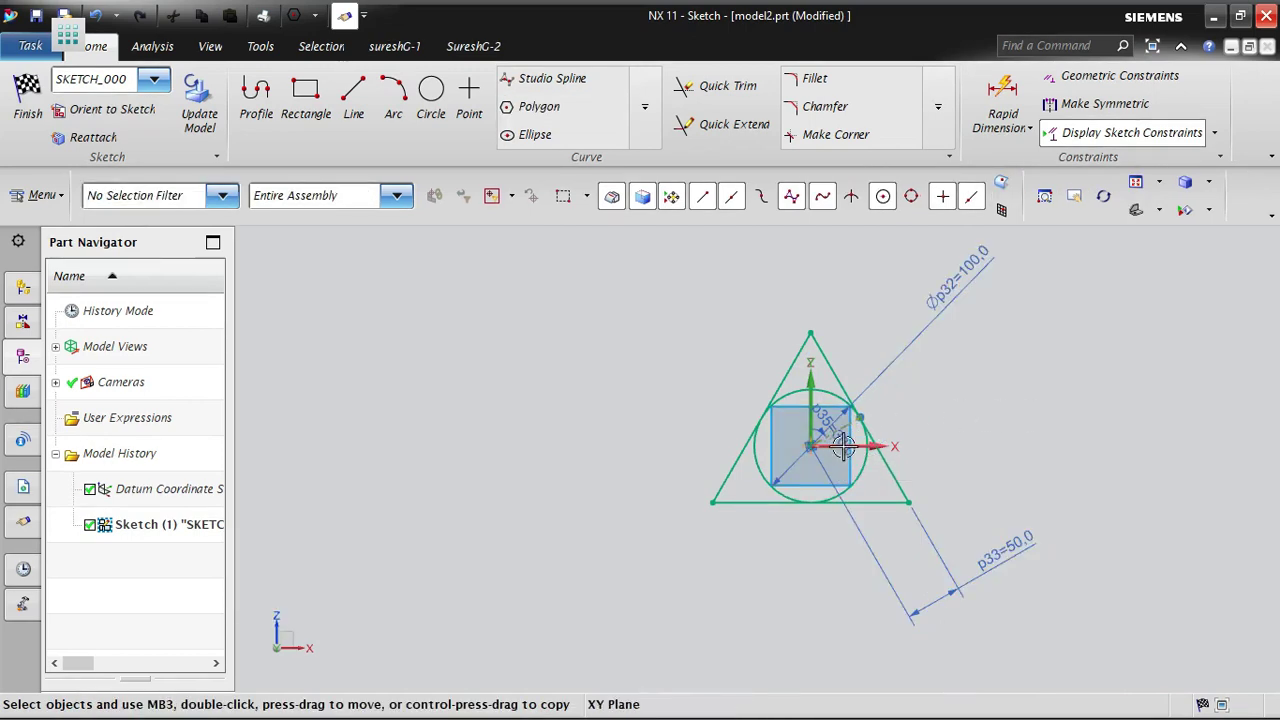
{"action": "left_click_drag", "start_coordinate": [843, 445], "coordinate": [1005, 410]}
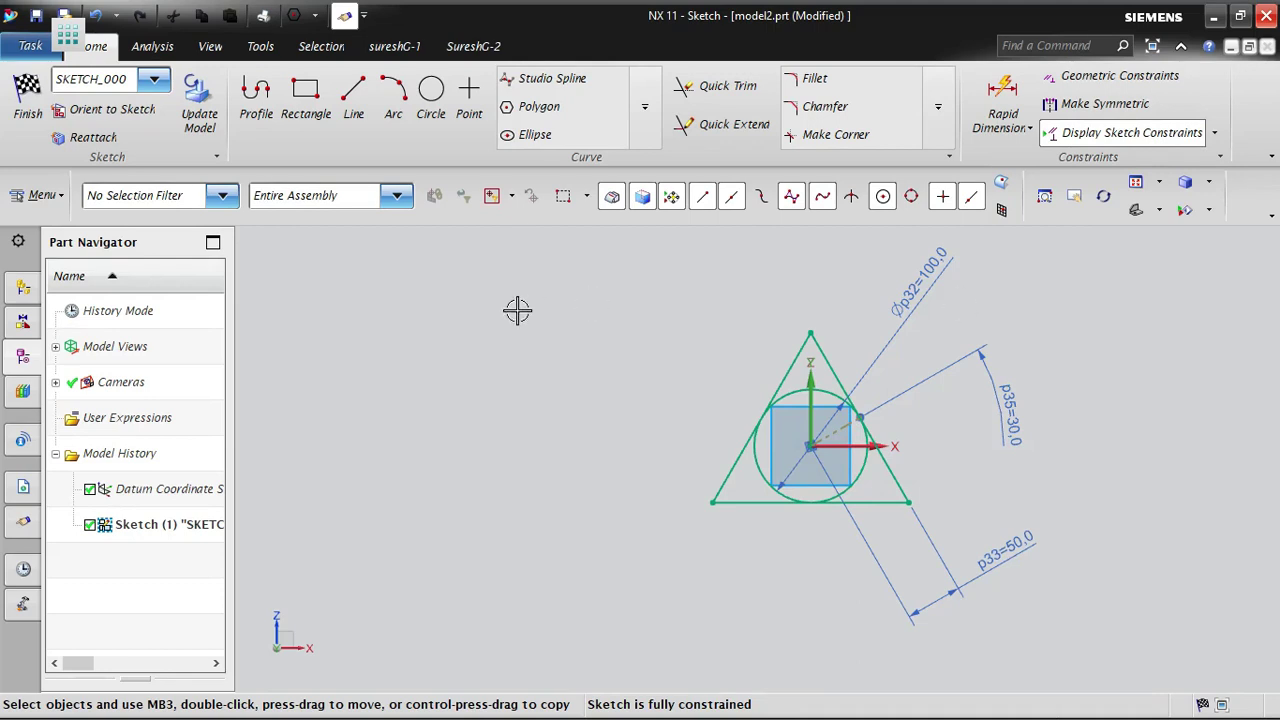
- Start a three-sided polygon sized by circumscribed radius, with the radius locked at 50 mm and the rotation locked
{"action": "left_click", "coordinate": [539, 107]}
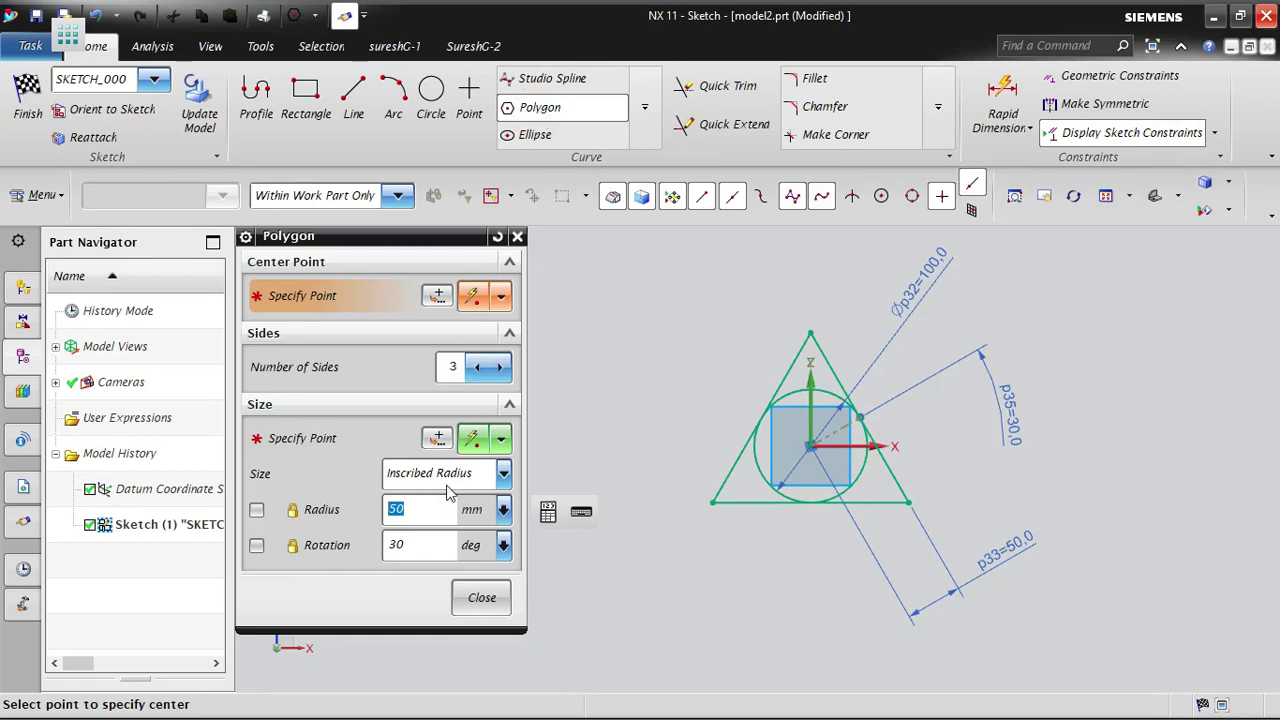
{"action": "left_click", "coordinate": [465, 478]}
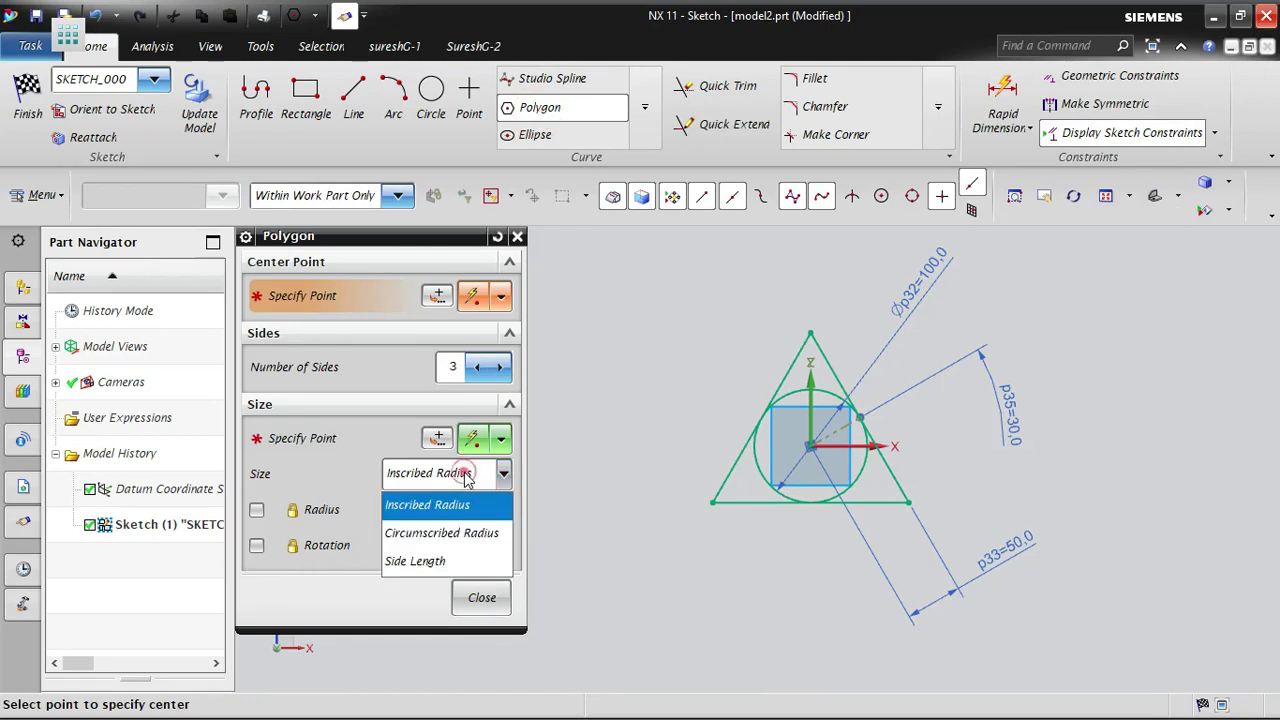
{"action": "left_click", "coordinate": [450, 533]}
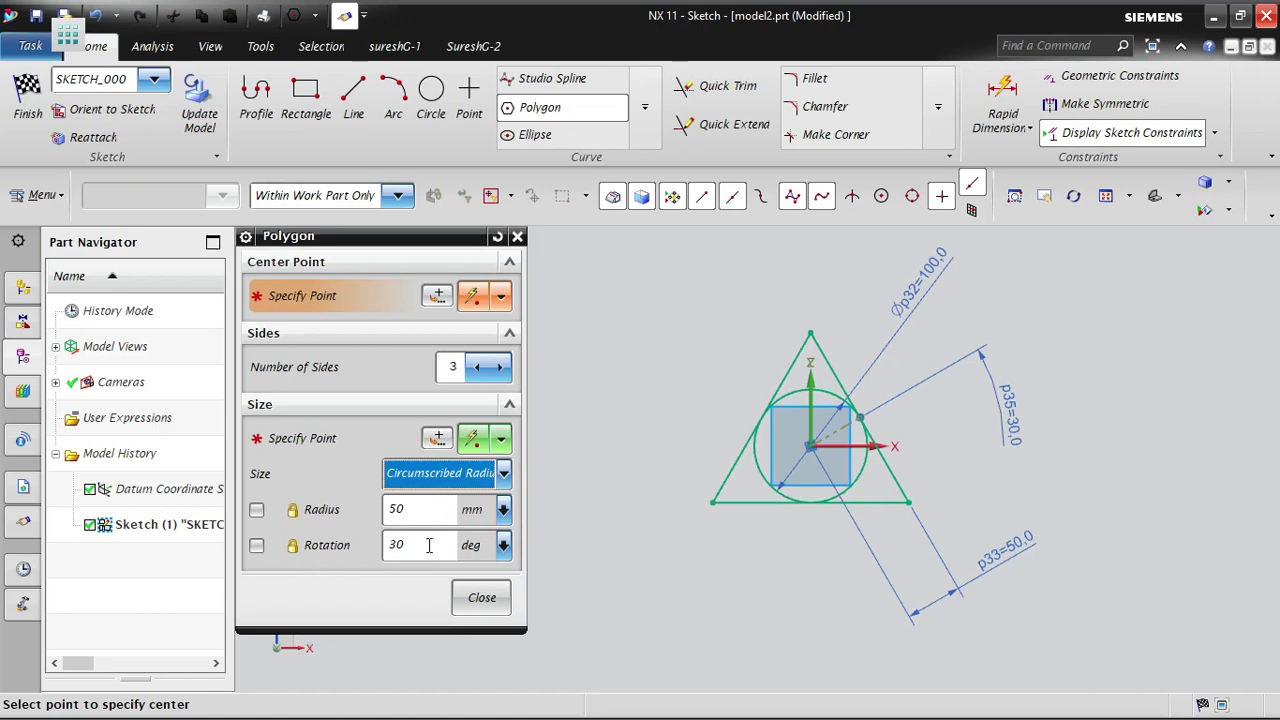
{"action": "left_click", "coordinate": [256, 510]}
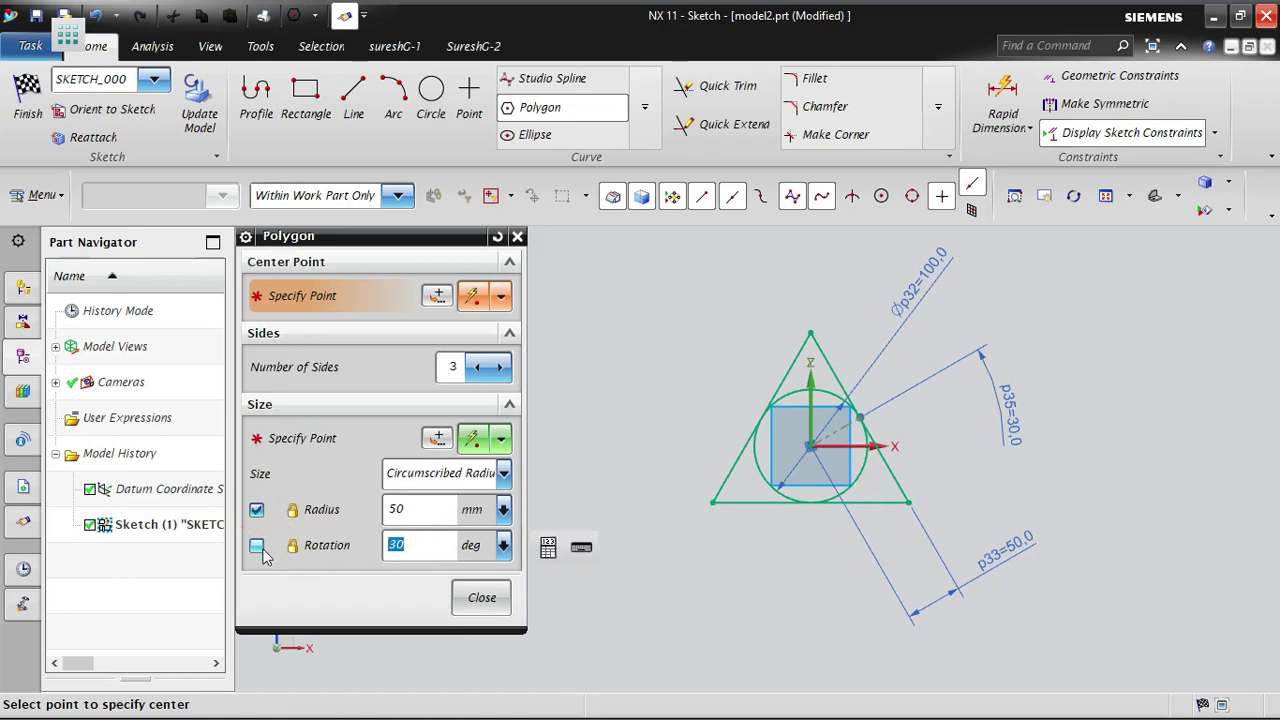
{"action": "left_click", "coordinate": [256, 545]}
{"action": "left_click", "coordinate": [419, 509]}
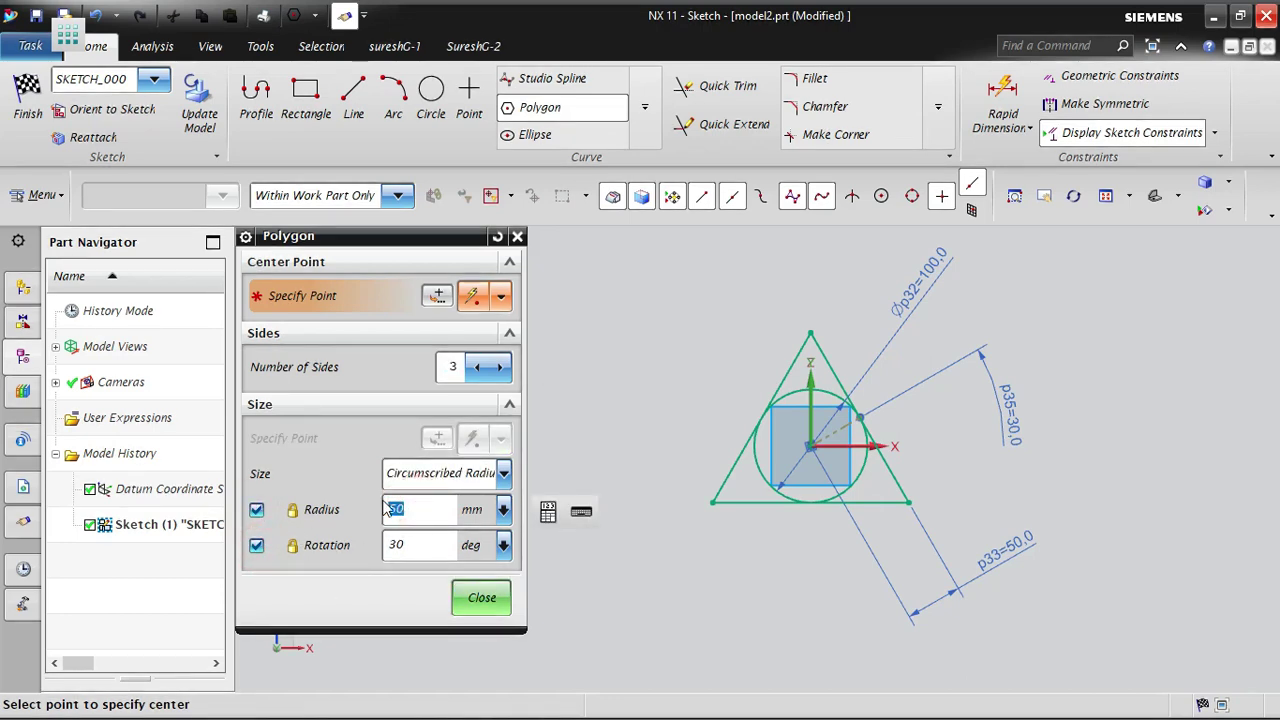
- Set the triangle's rotation to -30°, centre it on the existing point at the sketch origin, and finish the polygon
{"action": "left_click", "coordinate": [410, 541]}
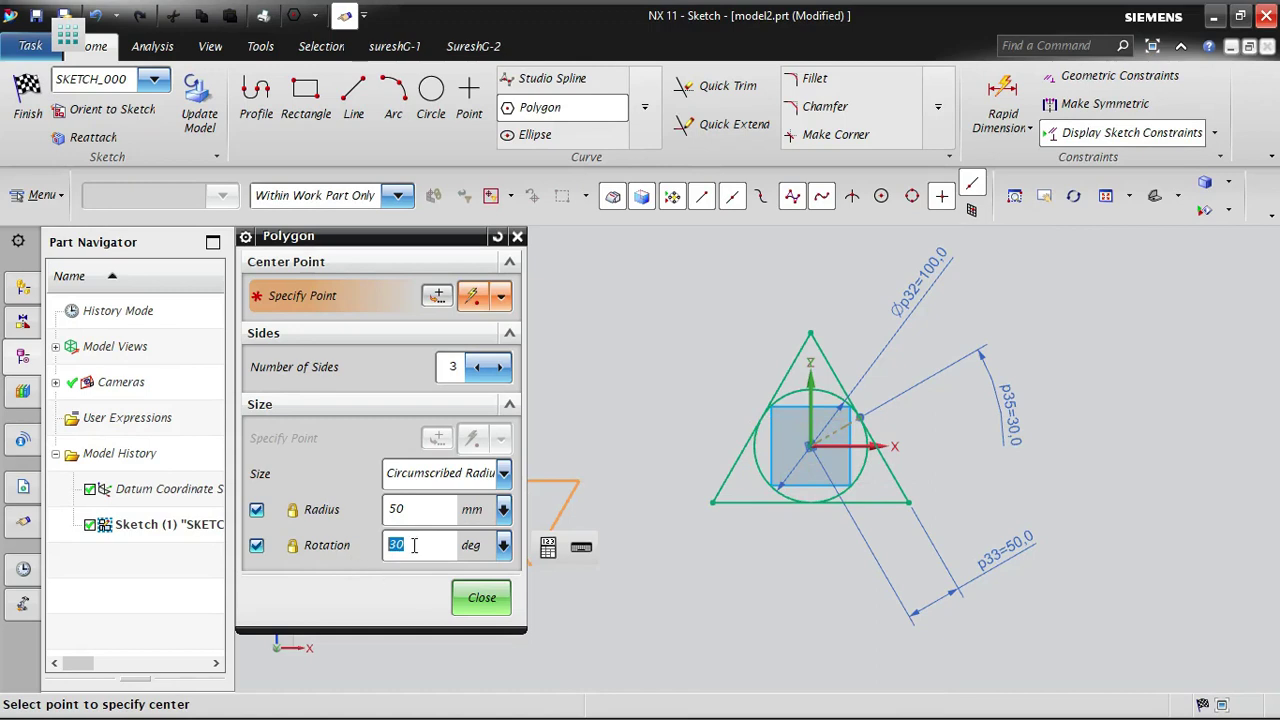
{"action": "left_click", "coordinate": [256, 544]}
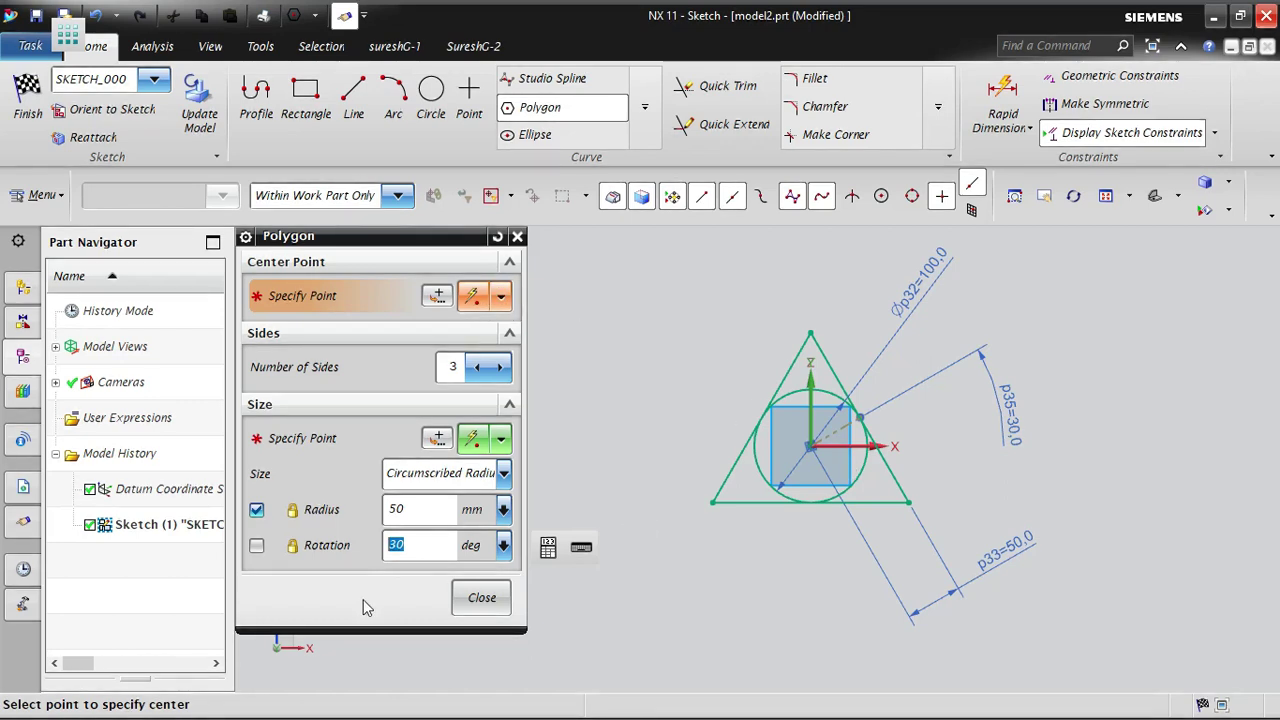
{"action": "left_click", "coordinate": [257, 546]}
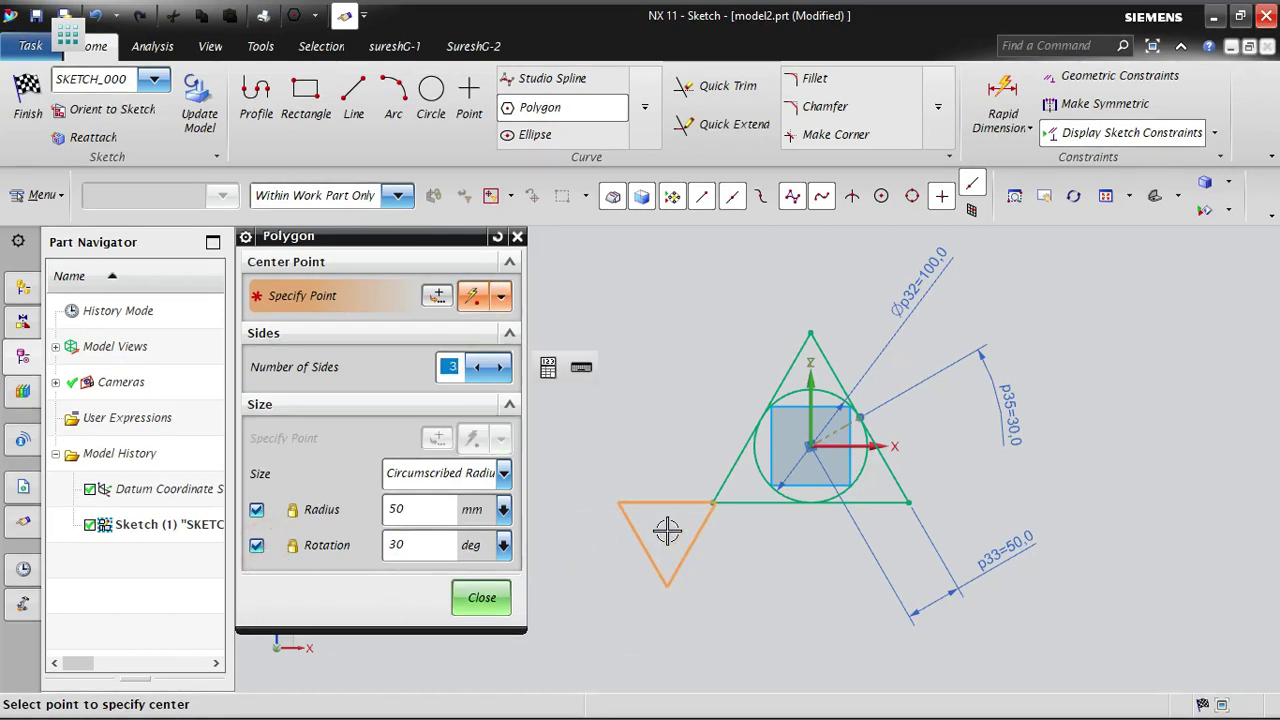
{"action": "left_click", "coordinate": [417, 551]}
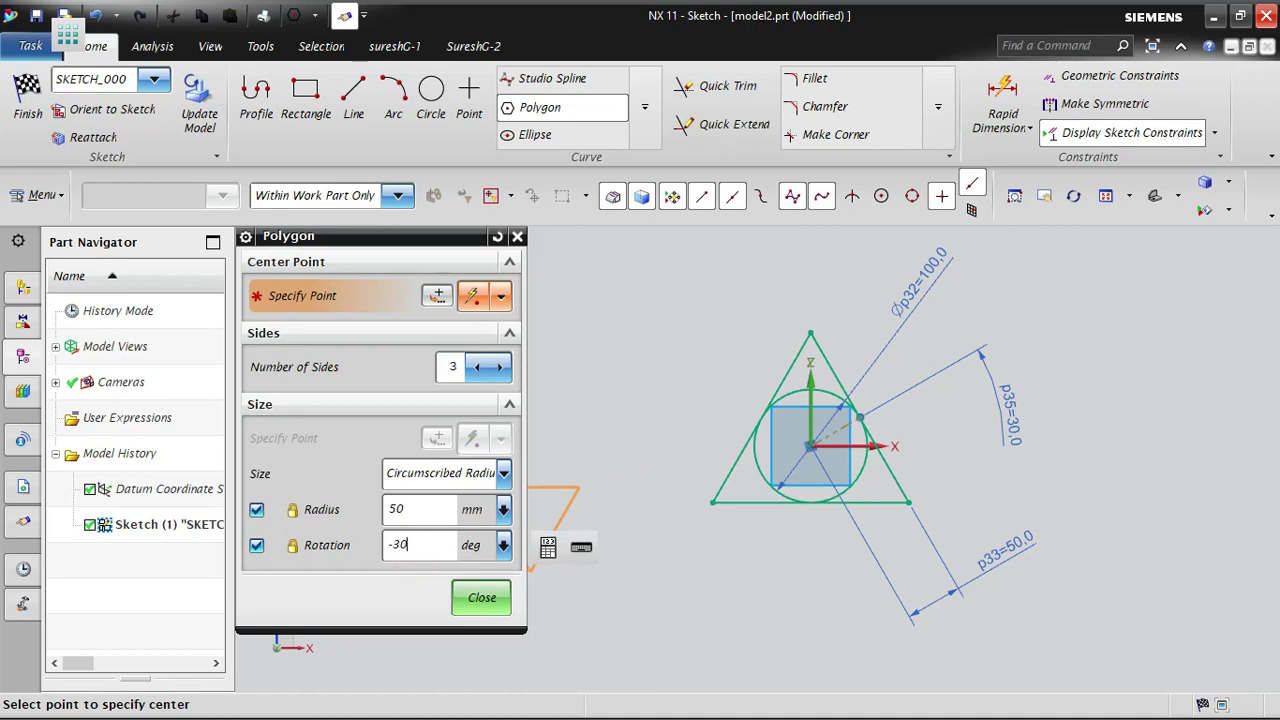
{"action": "key", "text": "Tab"}
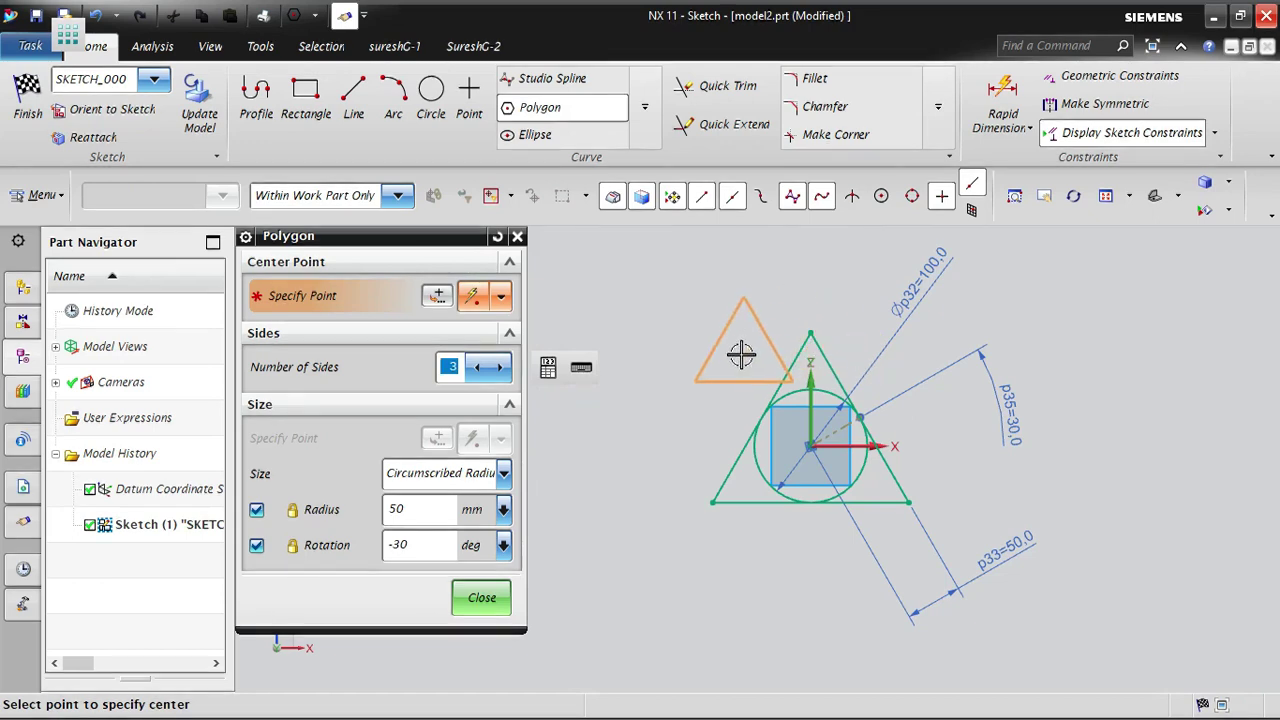
{"action": "left_click", "coordinate": [812, 447]}
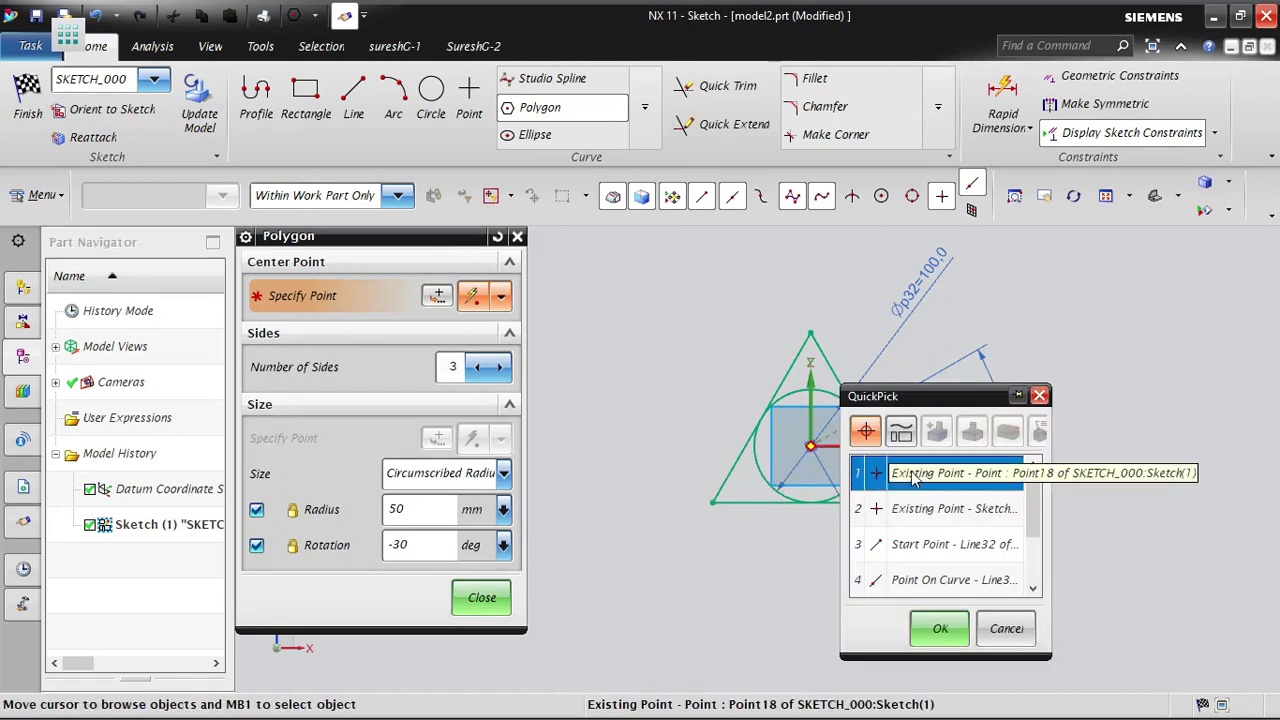
{"action": "left_click", "coordinate": [940, 628]}
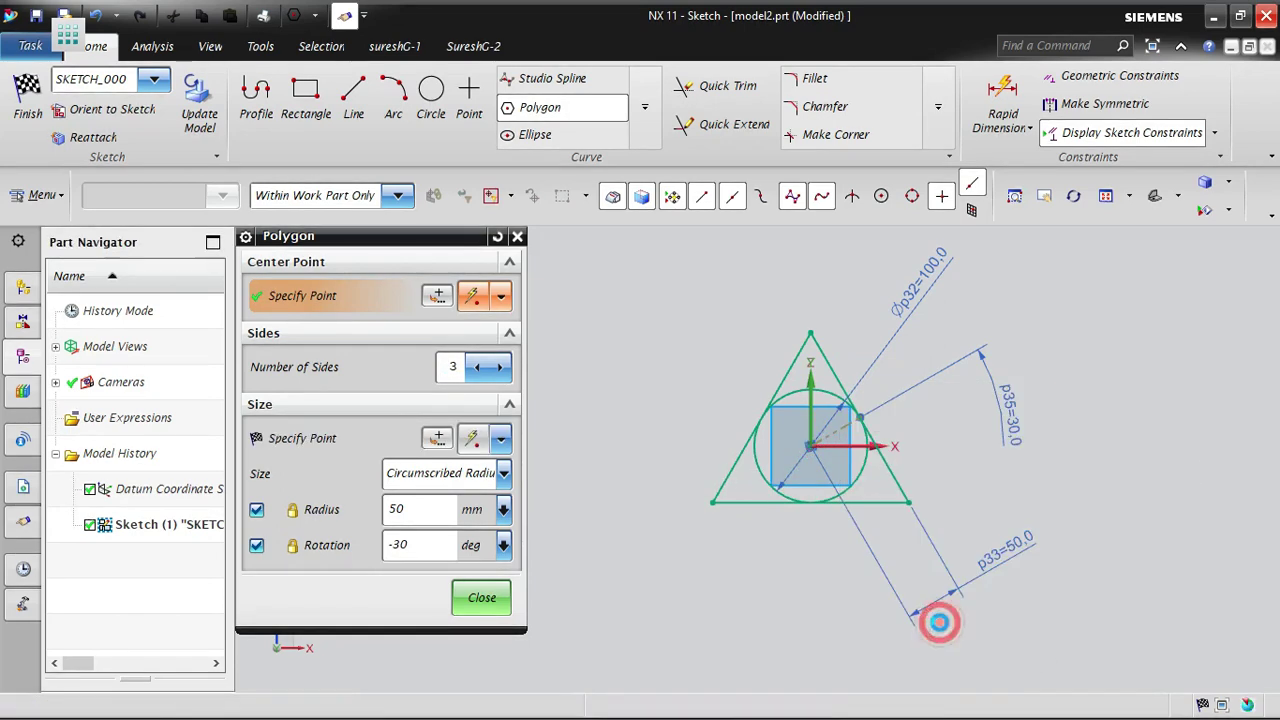
{"action": "middle_click", "coordinate": [1128, 599]}
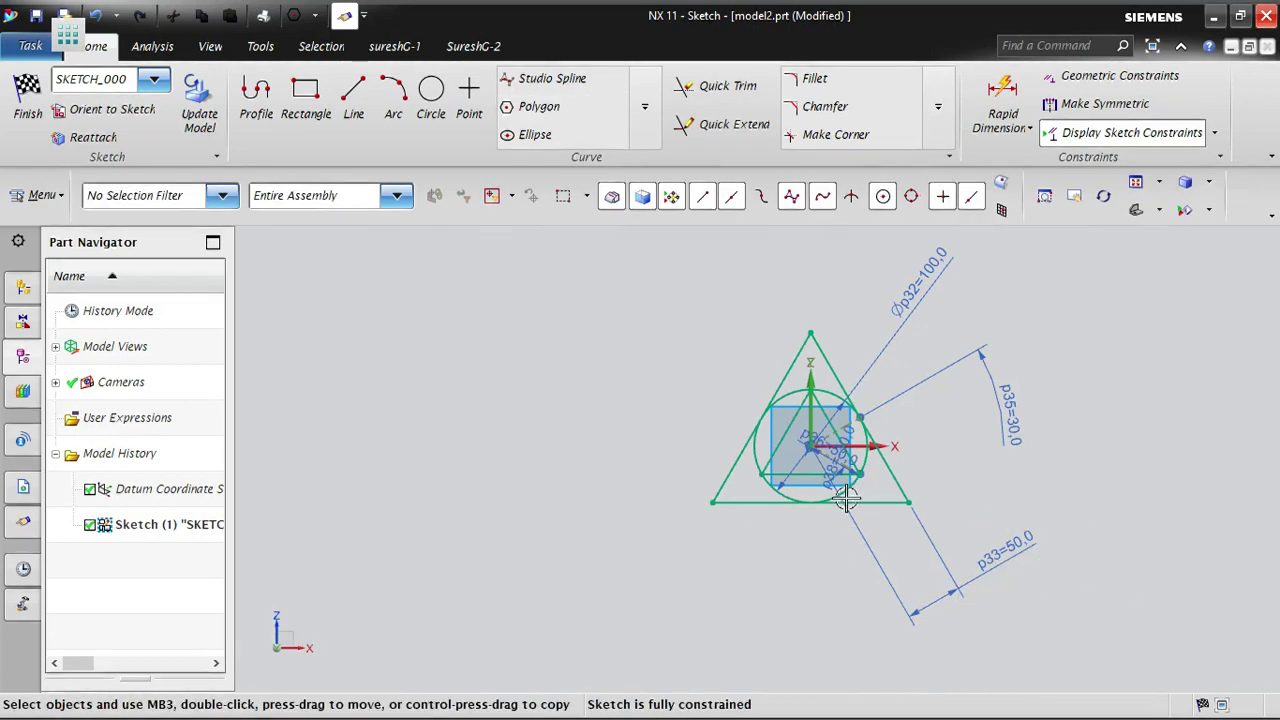
{"action": "scroll", "coordinate": [837, 471], "scroll_direction": "up", "scroll_amount": 5}
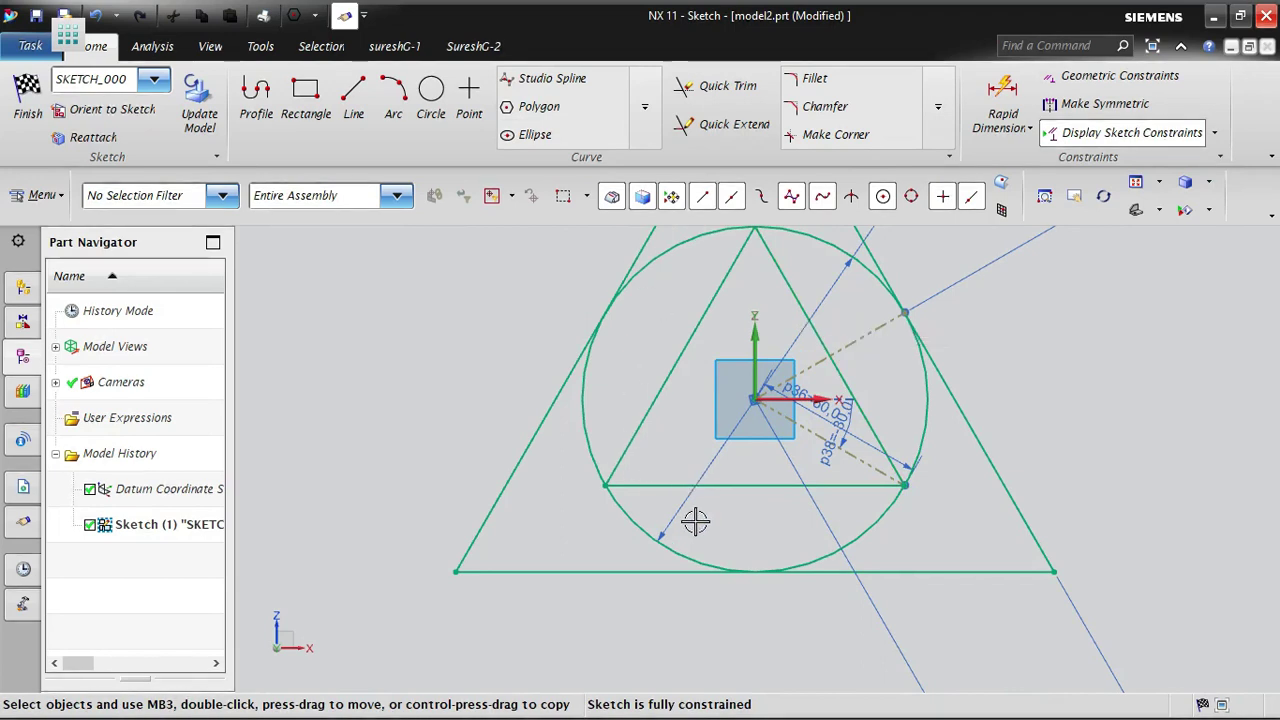
{"action": "scroll", "coordinate": [695, 521], "scroll_direction": "down", "scroll_amount": 3}
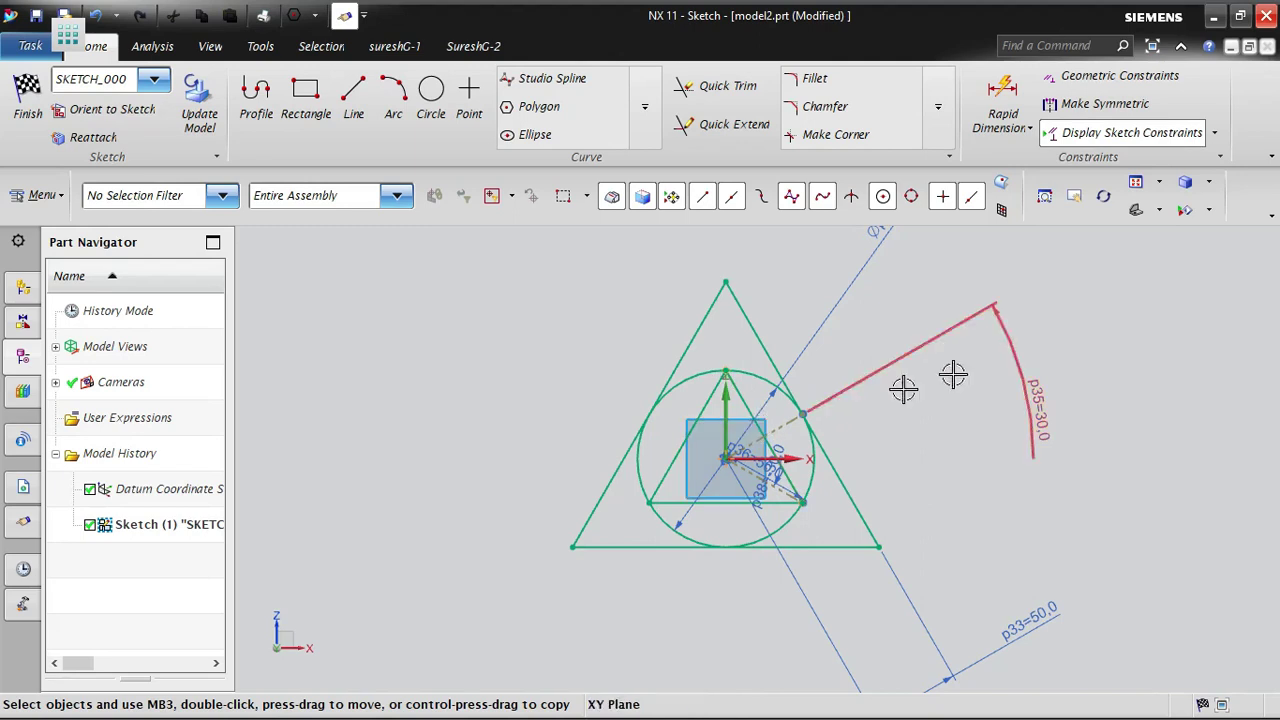
{"action": "scroll", "coordinate": [914, 460], "scroll_direction": "down", "scroll_amount": 2}
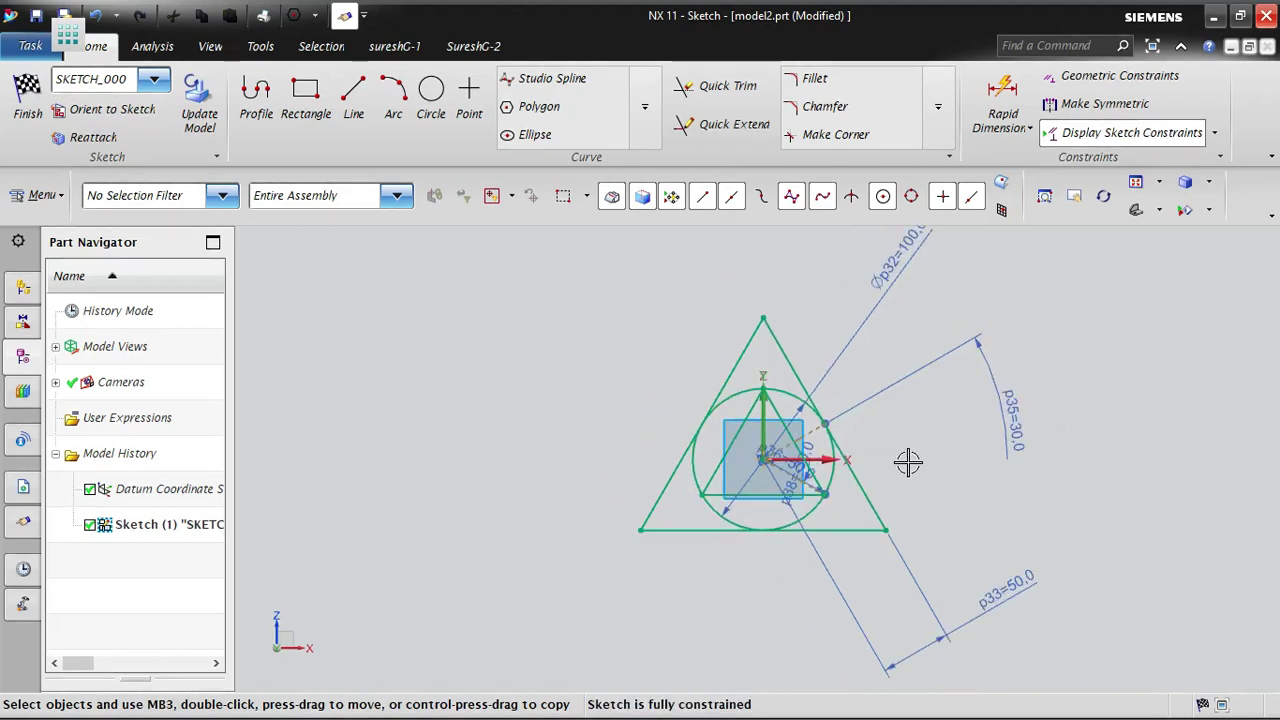
- Start a six-sided polygon in the sketch with the 50 mm radius circle, locking its radius at 50 mm and its rotation
{"action": "left_click", "coordinate": [541, 108]}
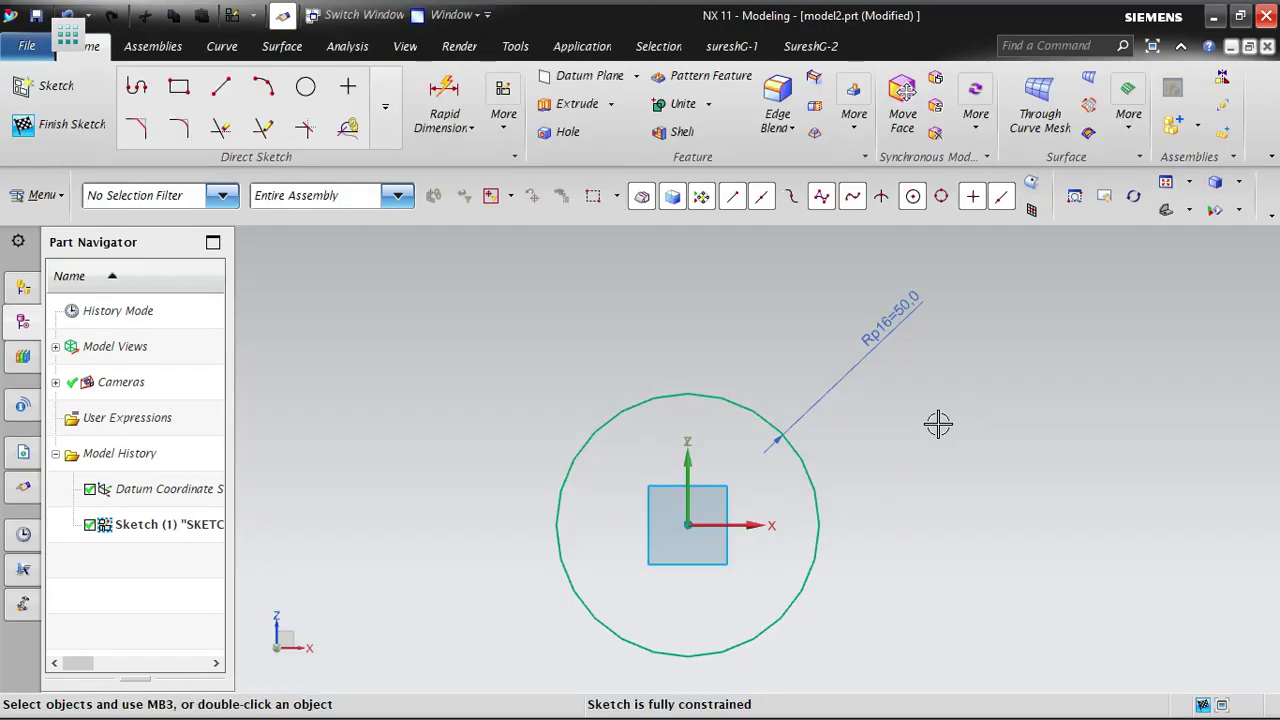
{"action": "left_click", "coordinate": [385, 106]}
{"action": "left_click", "coordinate": [180, 262]}
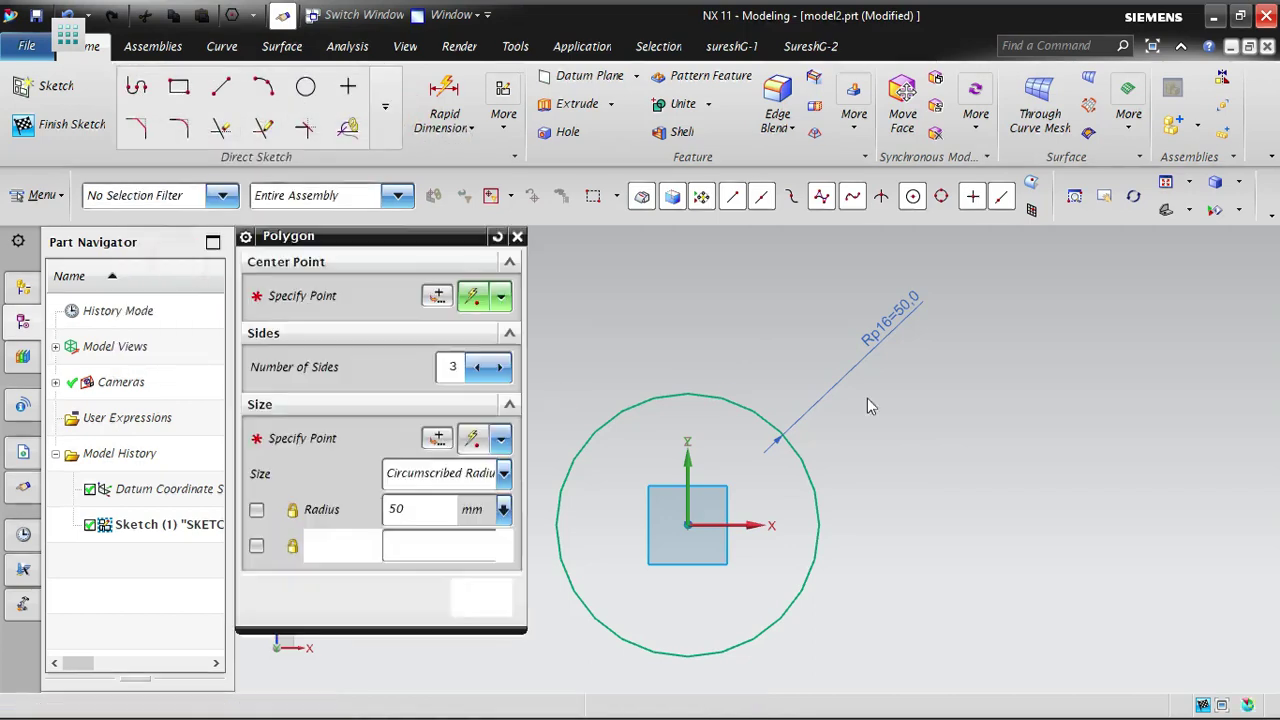
{"action": "left_click", "coordinate": [452, 367]}
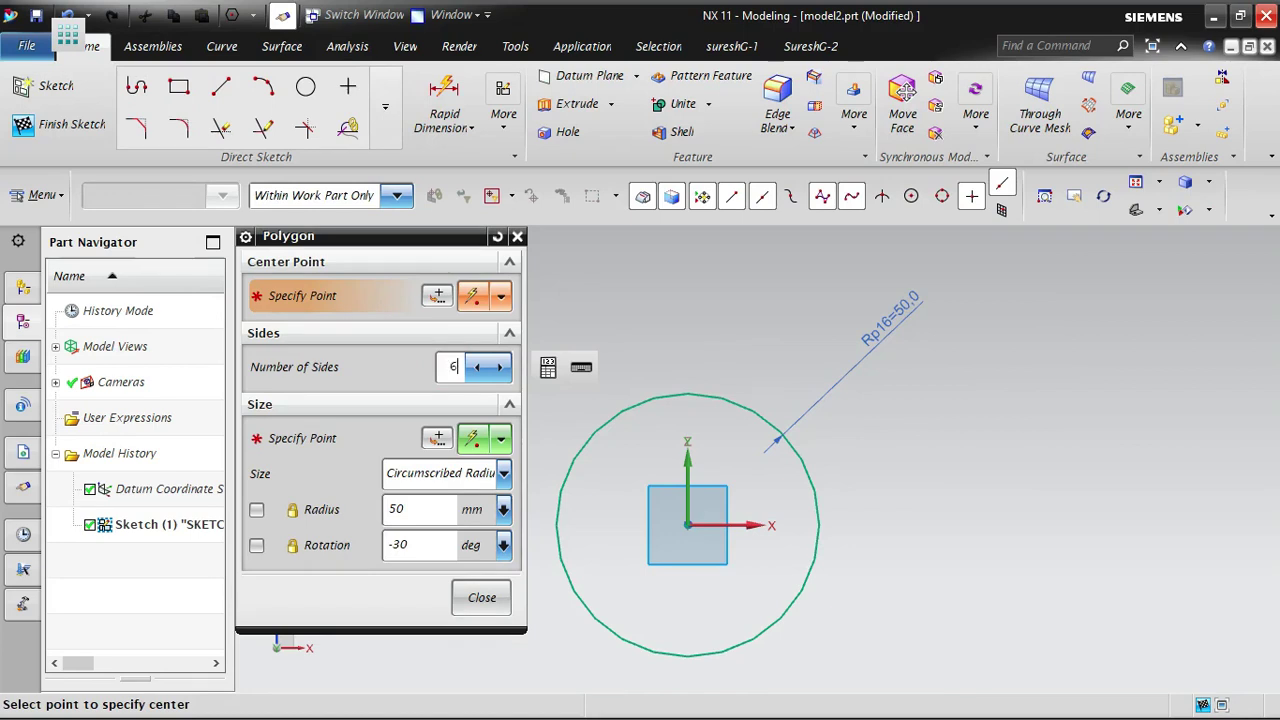
{"action": "scroll", "coordinate": [983, 417], "scroll_direction": "down", "scroll_amount": 2}
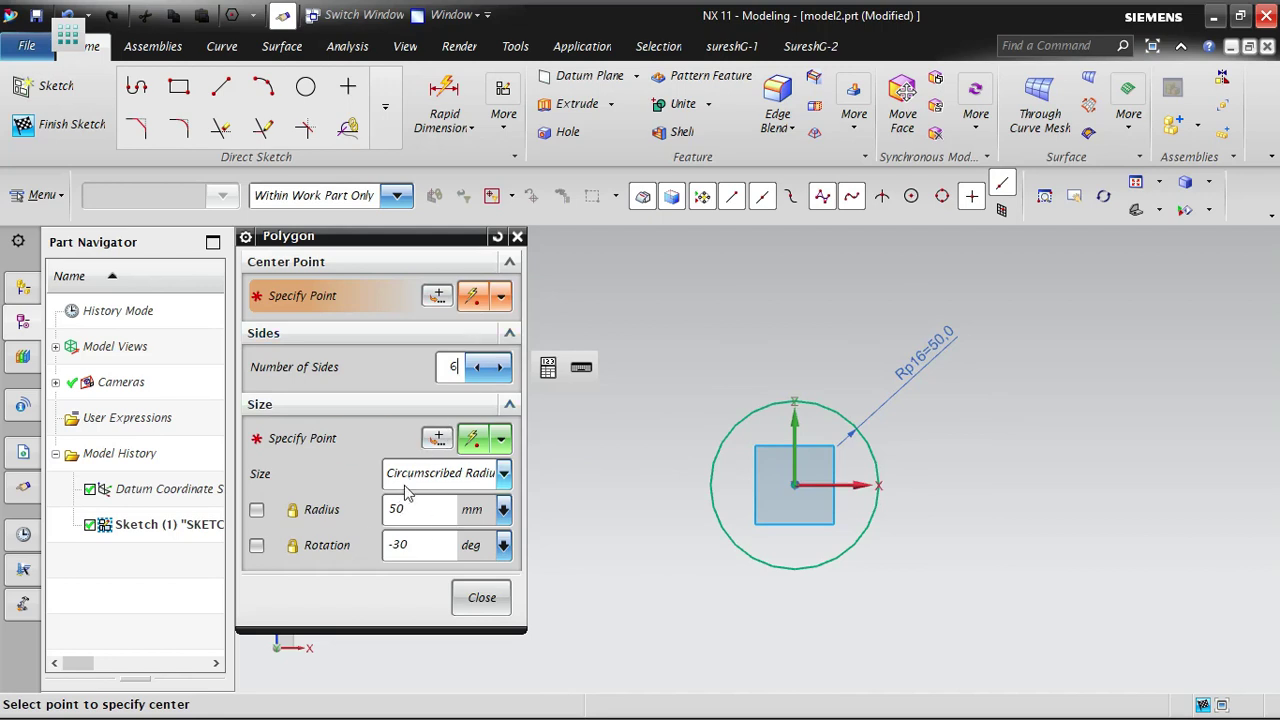
{"action": "left_click", "coordinate": [256, 509]}
{"action": "left_click", "coordinate": [256, 545]}
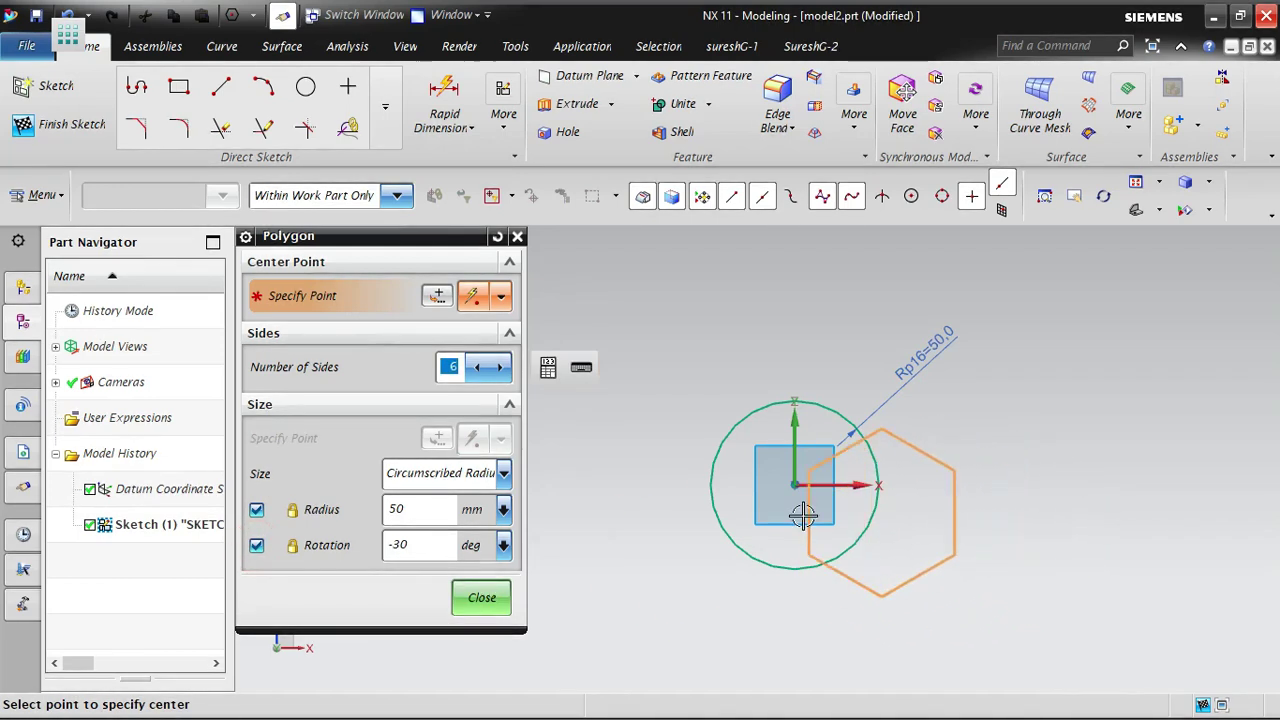
{"action": "left_click", "coordinate": [415, 510]}
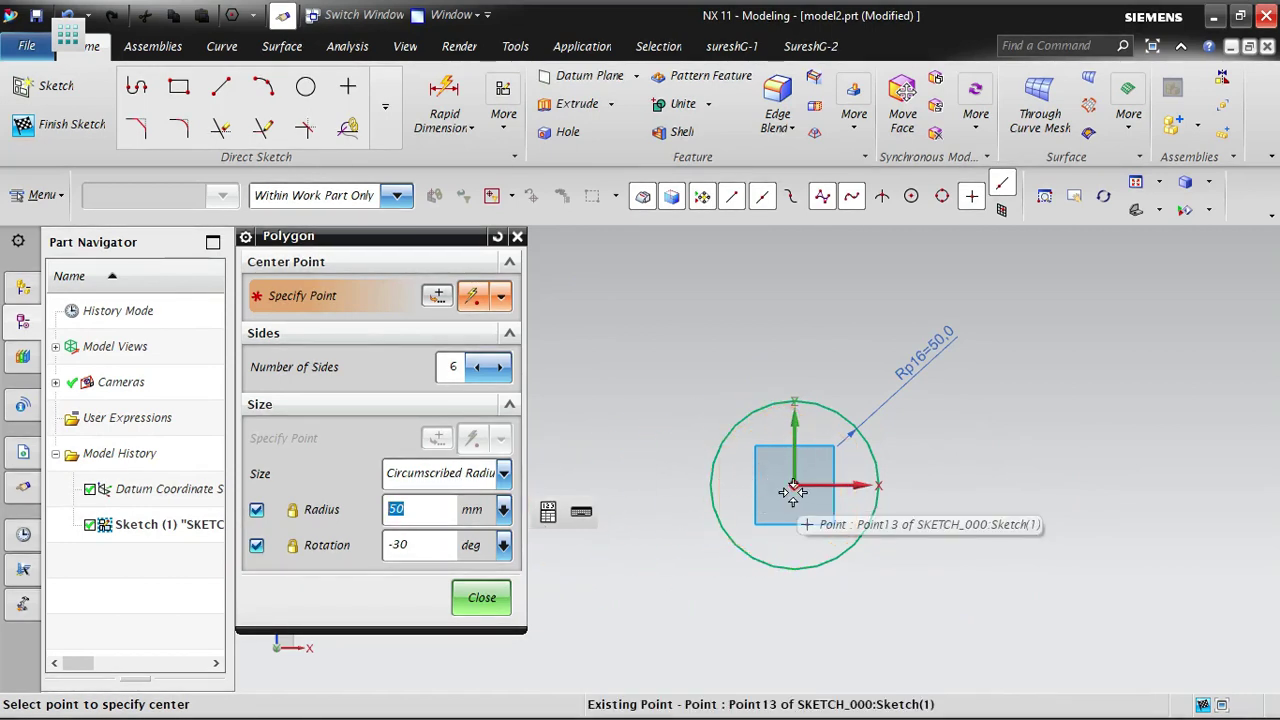
- Size the hexagon by inscribed radius with 30° rotation and centre it on the existing point at the circle's centre
{"action": "left_click", "coordinate": [450, 482]}
{"action": "left_click", "coordinate": [427, 505]}
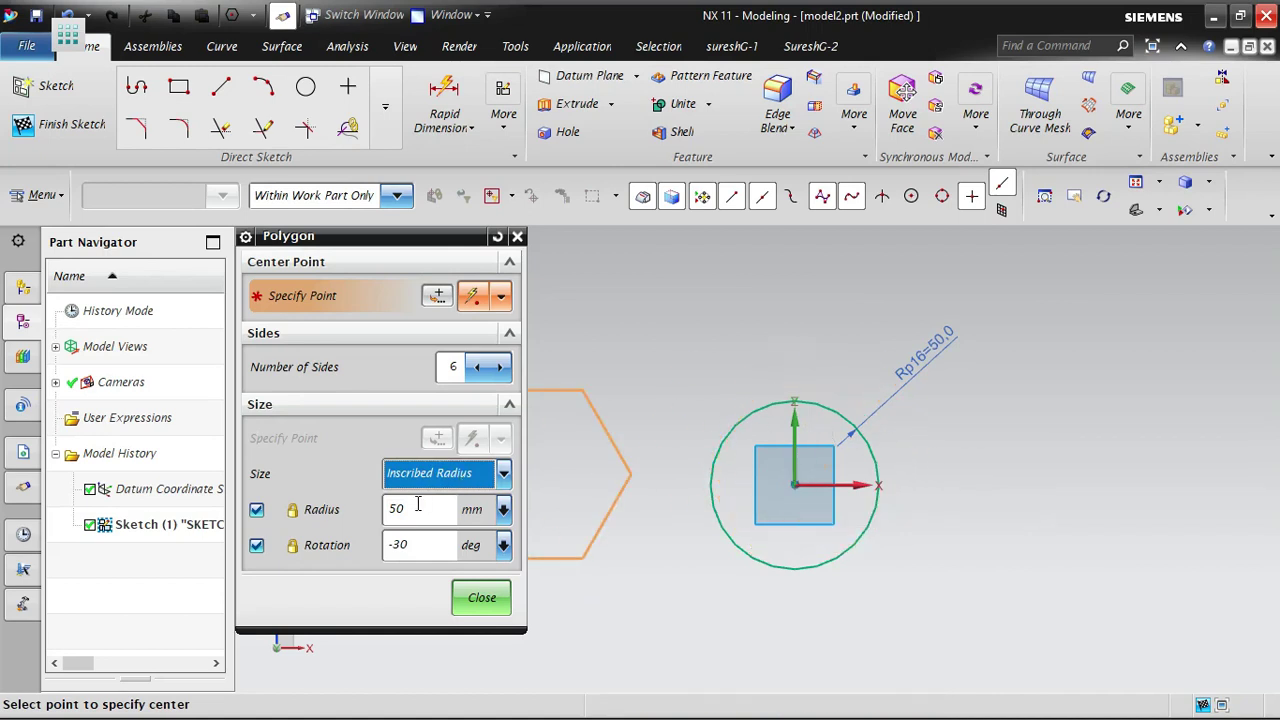
{"action": "left_click", "coordinate": [410, 547]}
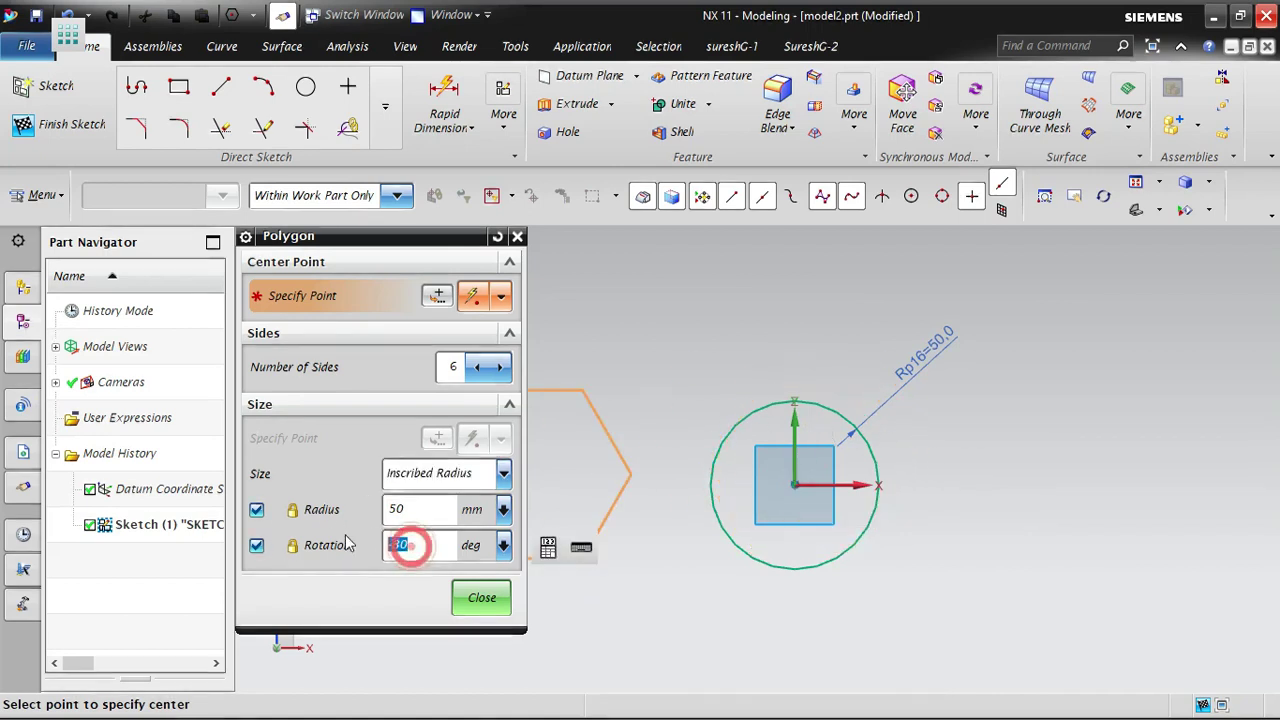
{"action": "key", "text": "Tab"}
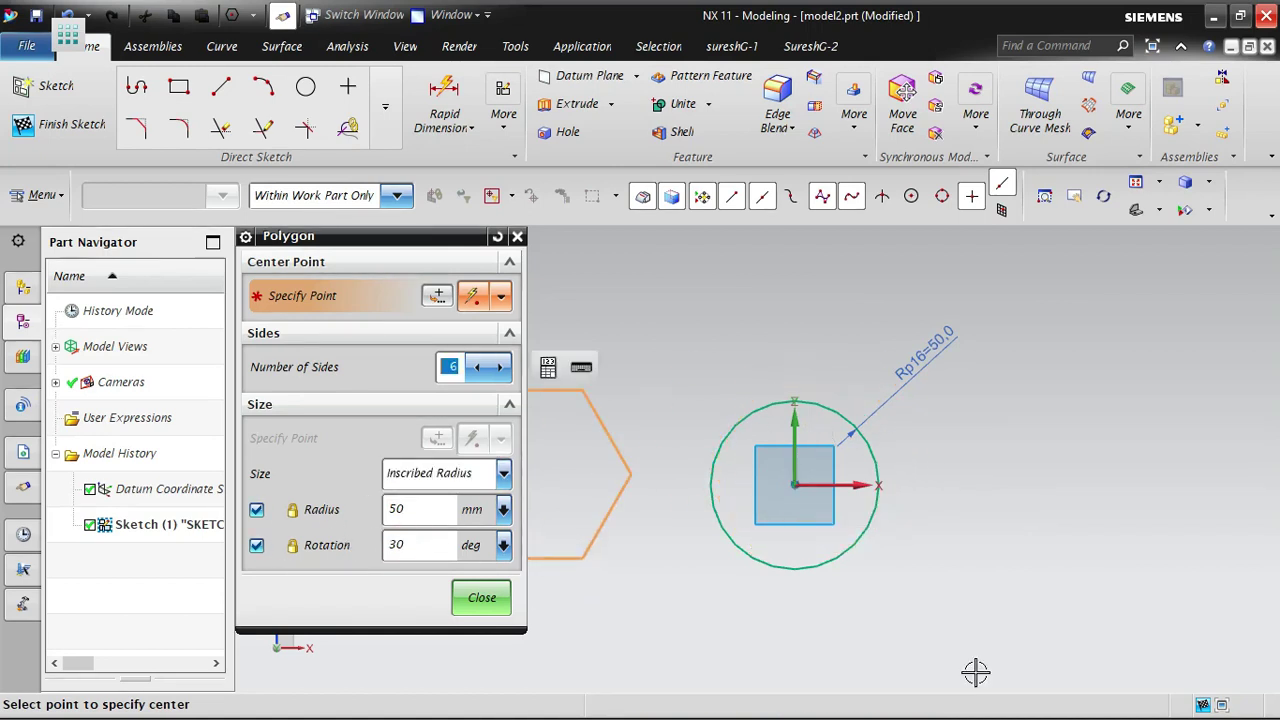
{"action": "left_click", "coordinate": [795, 484]}
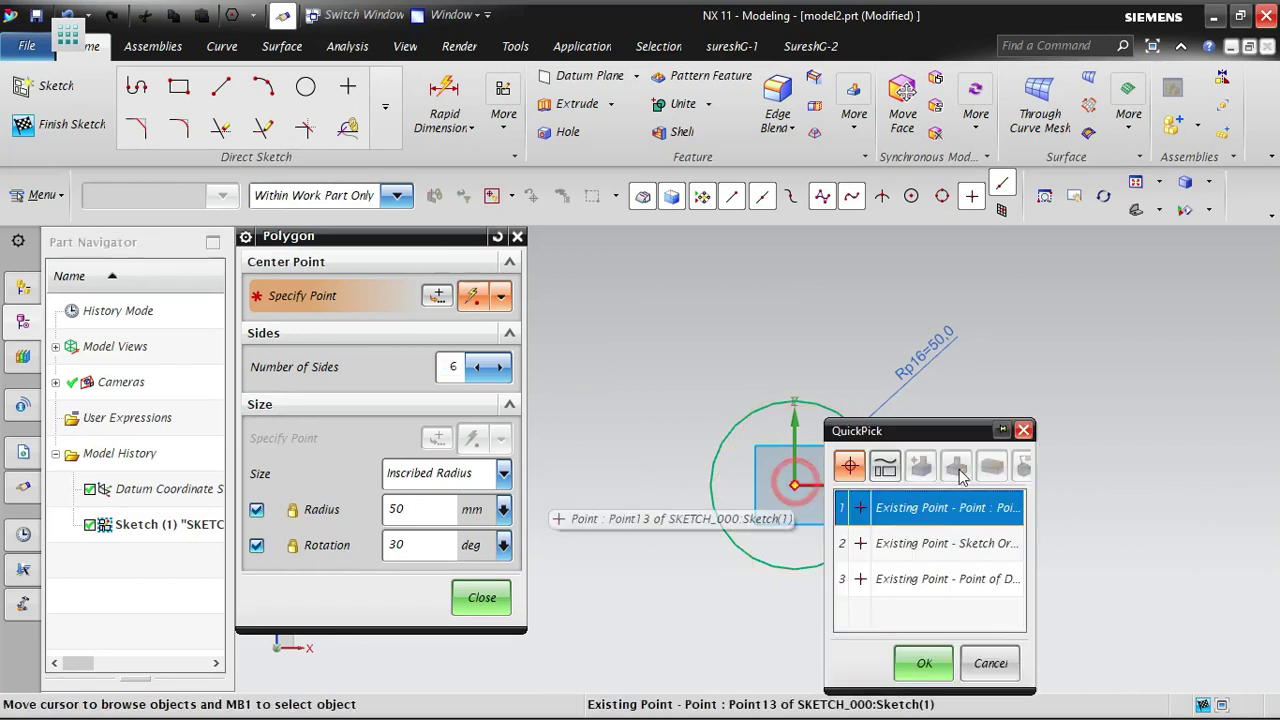
{"action": "left_click", "coordinate": [924, 665]}
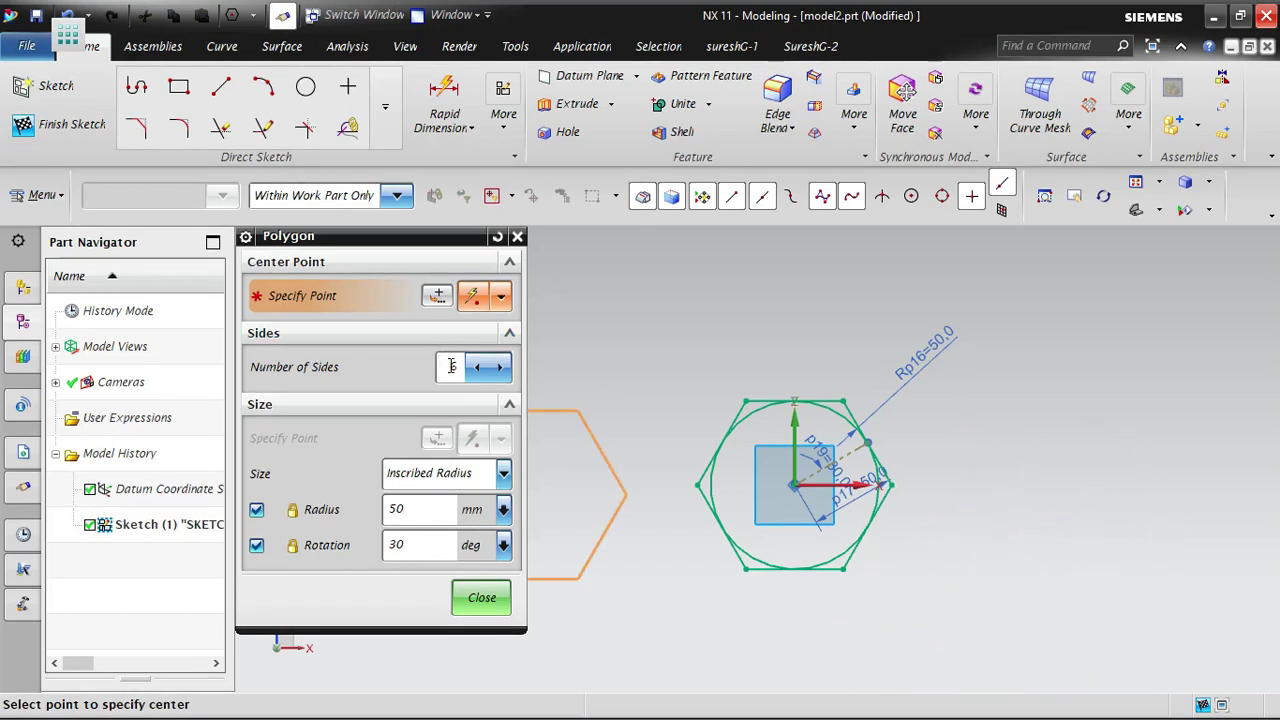
- Draw a second six-sided polygon at the circle's centre with 50 mm circumscribed radius and 30° rotation, and end the Polygon command
{"action": "type", "text": "6"}
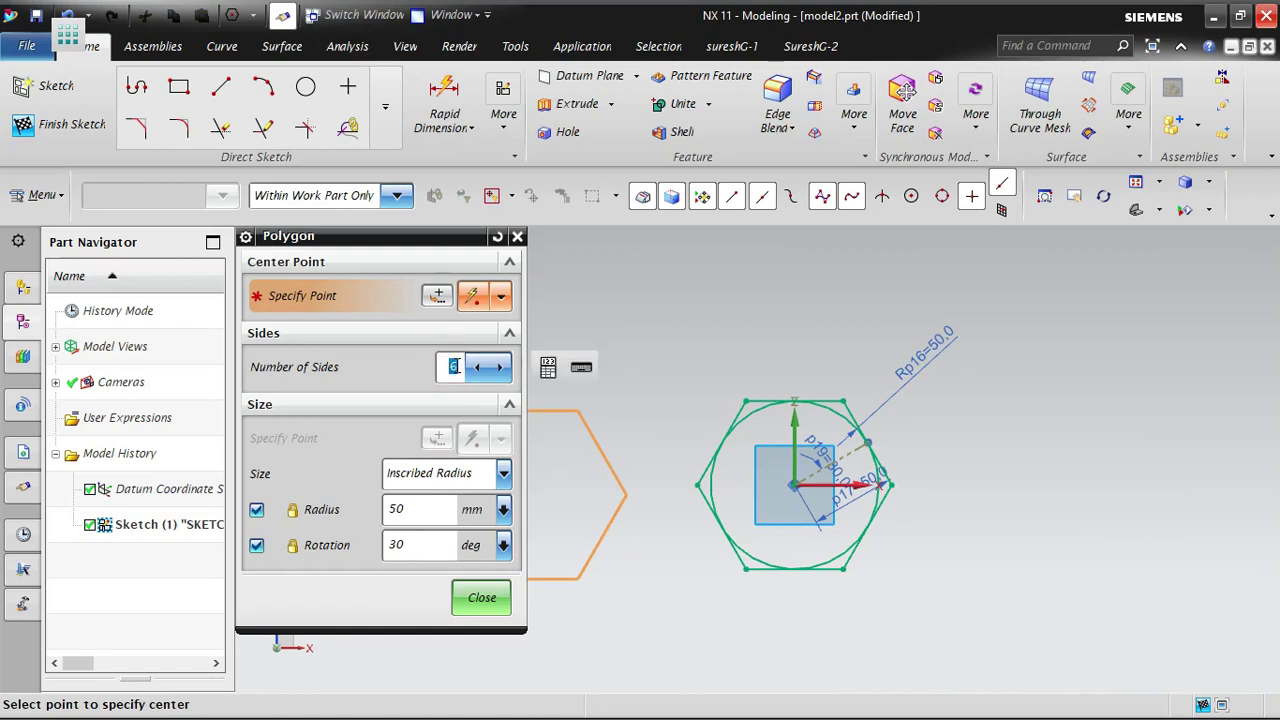
{"action": "left_click", "coordinate": [445, 475]}
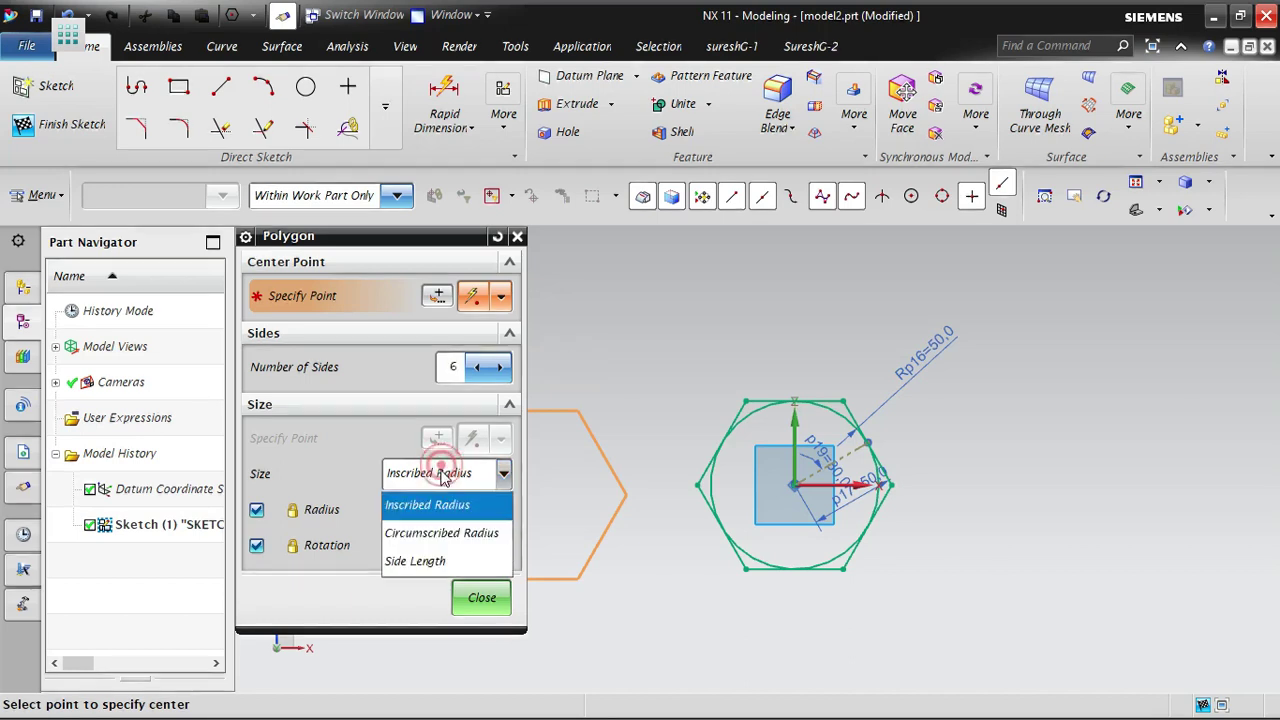
{"action": "left_click", "coordinate": [448, 540]}
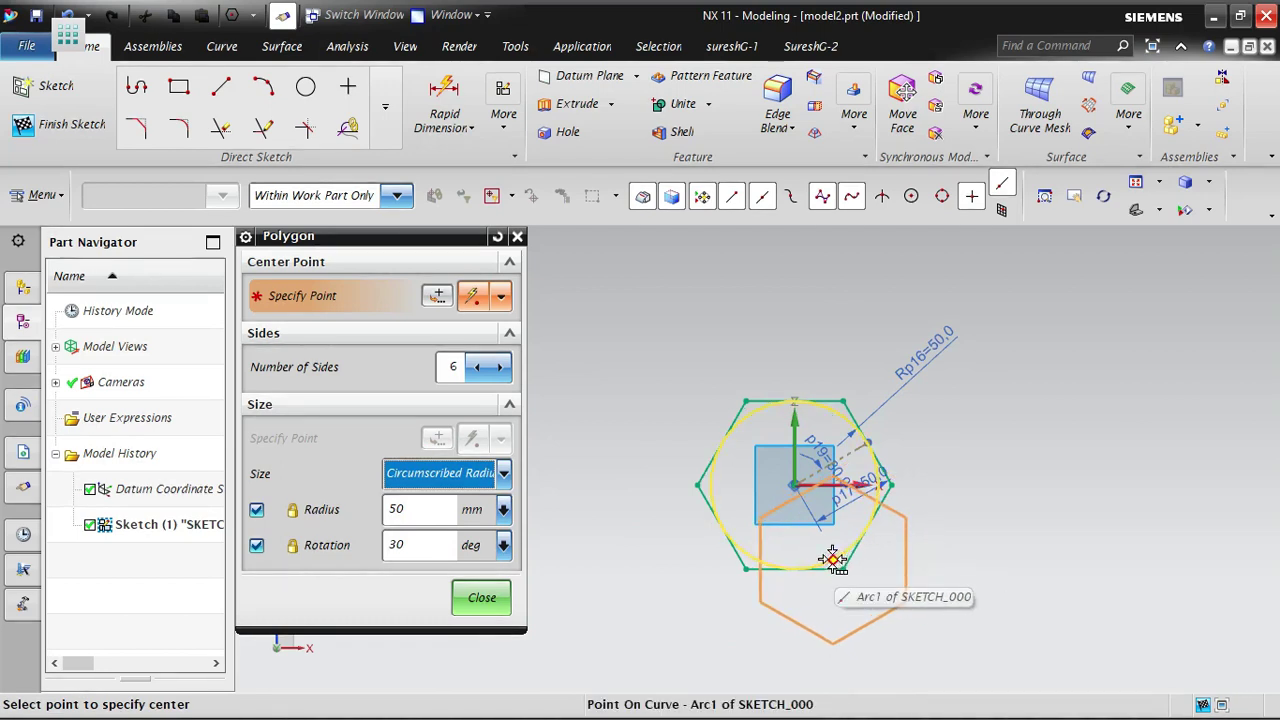
{"action": "left_click", "coordinate": [793, 487]}
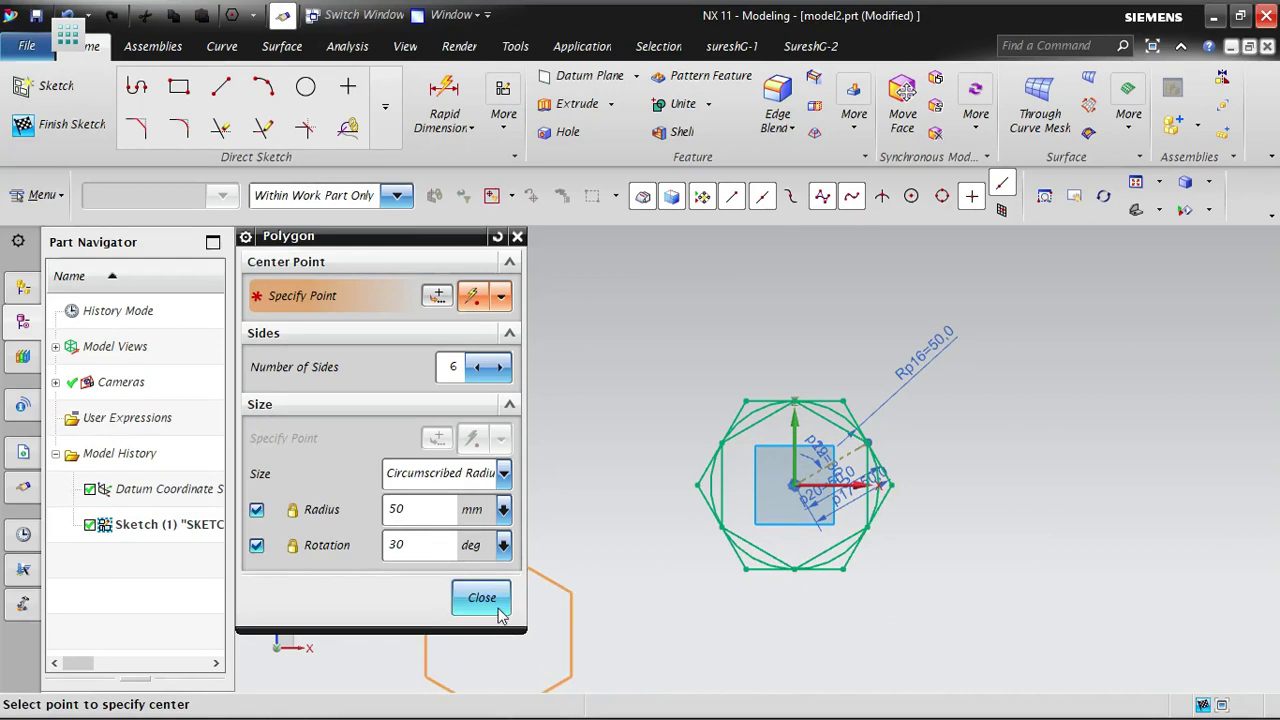
{"action": "left_click", "coordinate": [482, 598]}
{"action": "scroll", "coordinate": [846, 614], "scroll_direction": "up", "scroll_amount": 3}
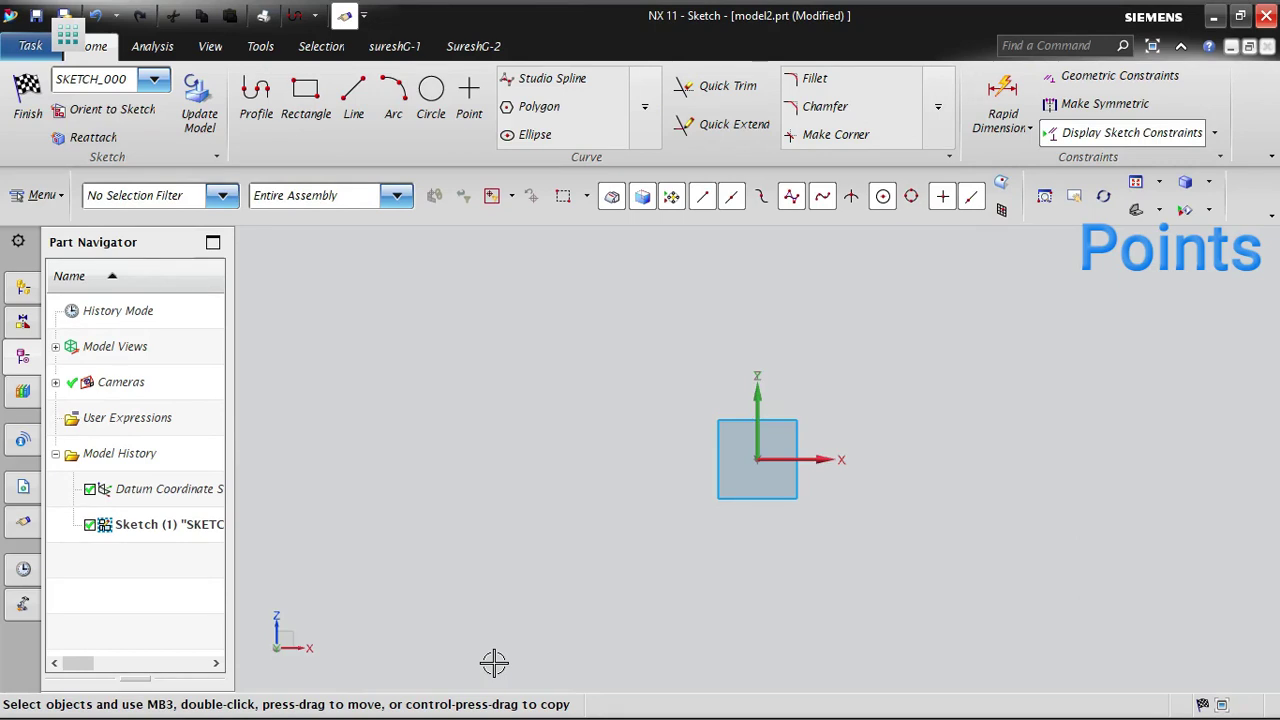
- Place a run of freehand sketch points up and away from the sketch origin and back towards it, ending the Point command
{"action": "left_click", "coordinate": [469, 100]}
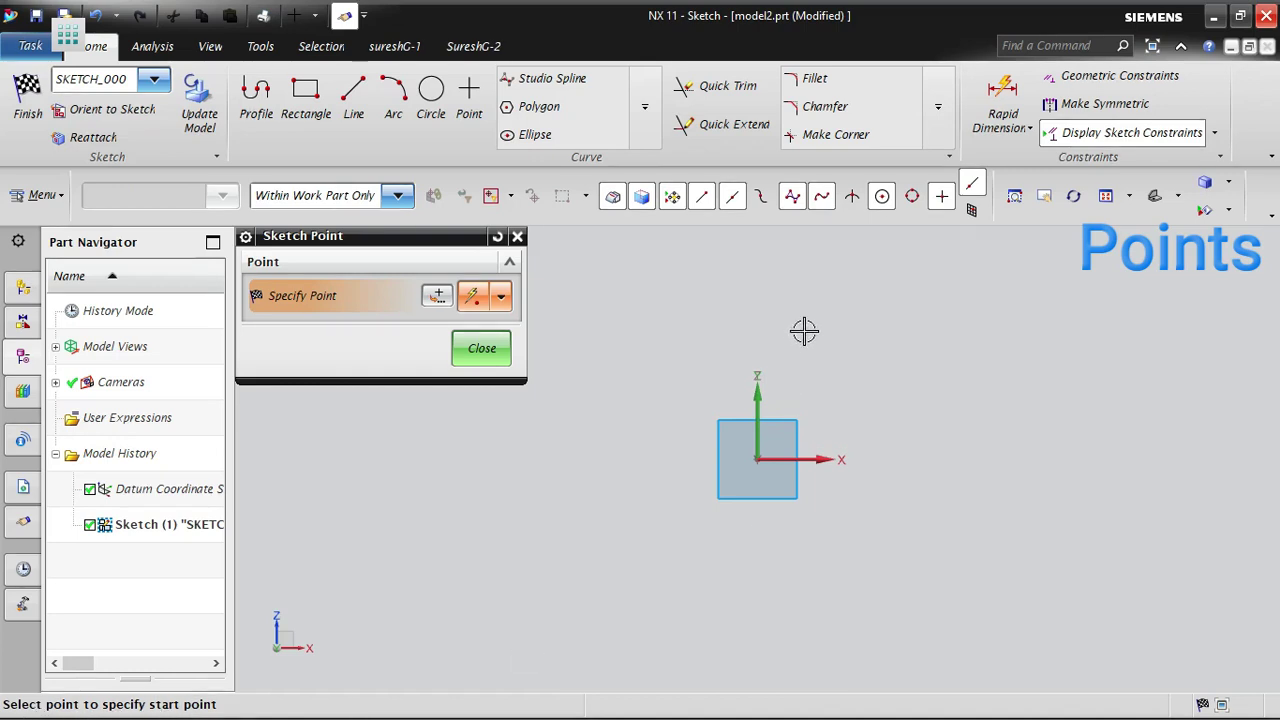
{"action": "left_click", "coordinate": [914, 290]}
{"action": "left_click", "coordinate": [1019, 273]}
{"action": "left_click", "coordinate": [1129, 281]}
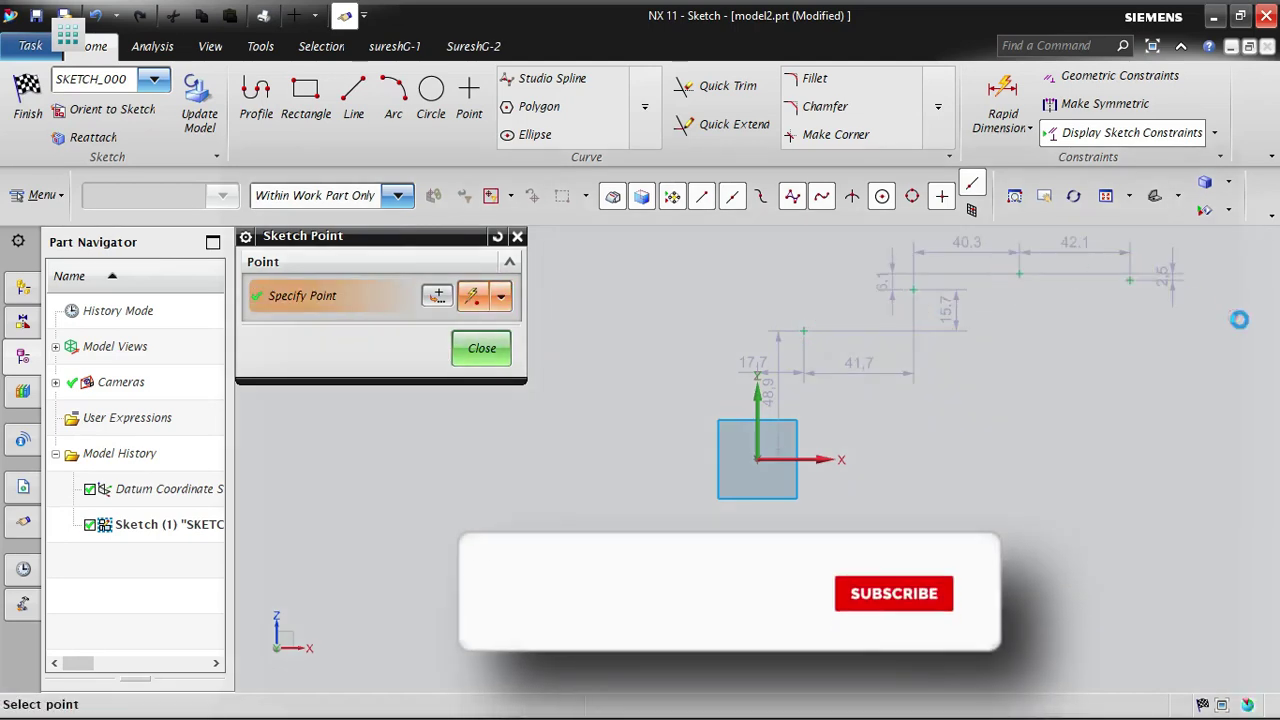
{"action": "left_click", "coordinate": [1235, 317]}
{"action": "left_click", "coordinate": [1204, 343]}
{"action": "left_click", "coordinate": [1151, 343]}
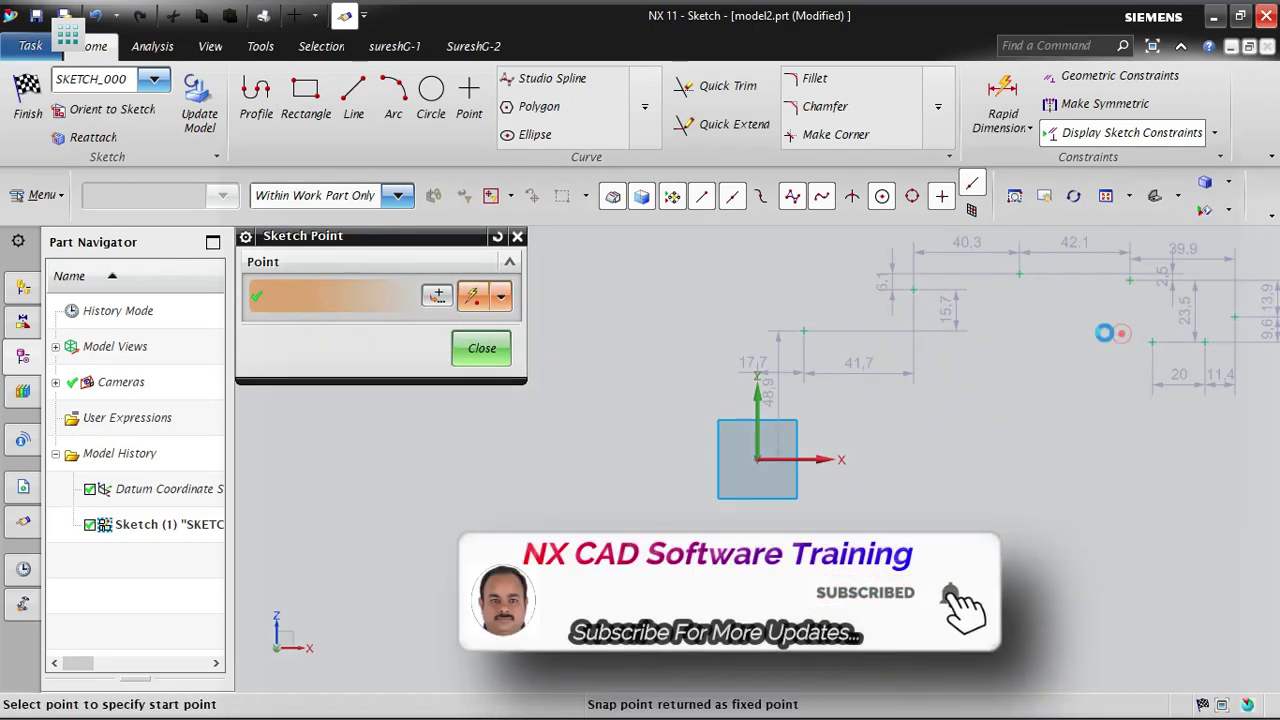
{"action": "left_click", "coordinate": [1121, 333]}
{"action": "left_click", "coordinate": [1093, 330]}
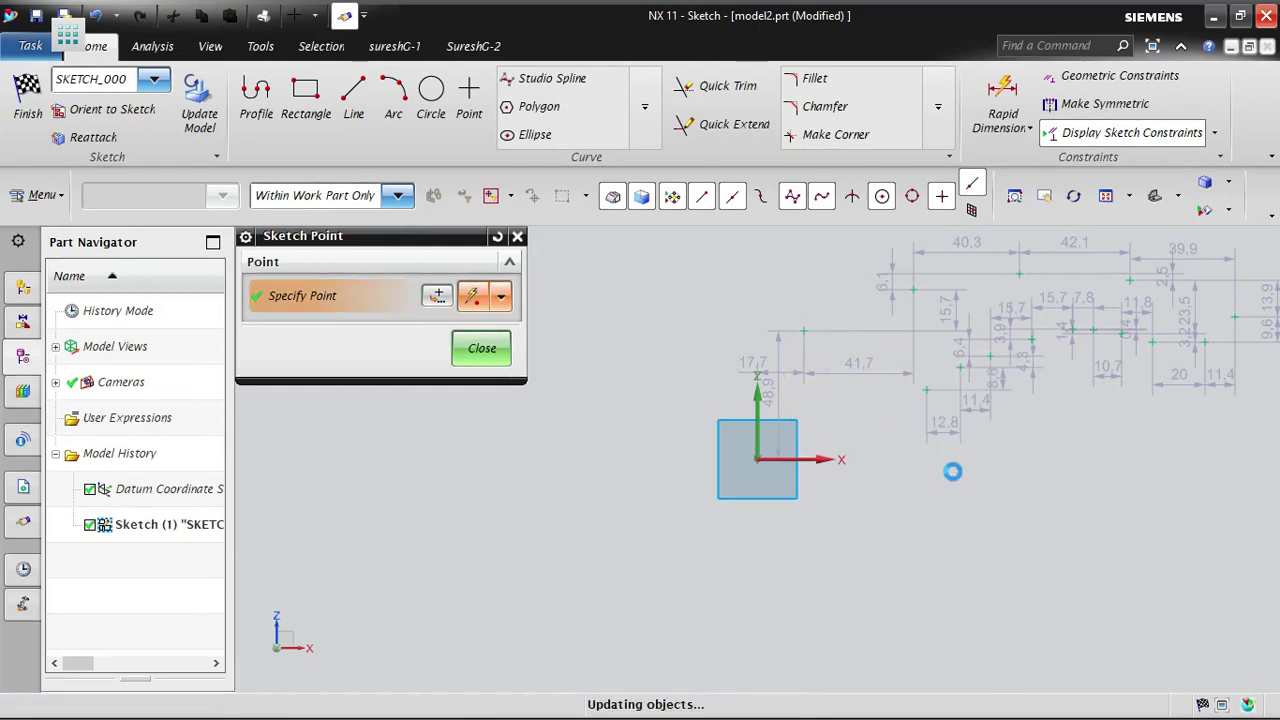
{"action": "left_click", "coordinate": [481, 346]}
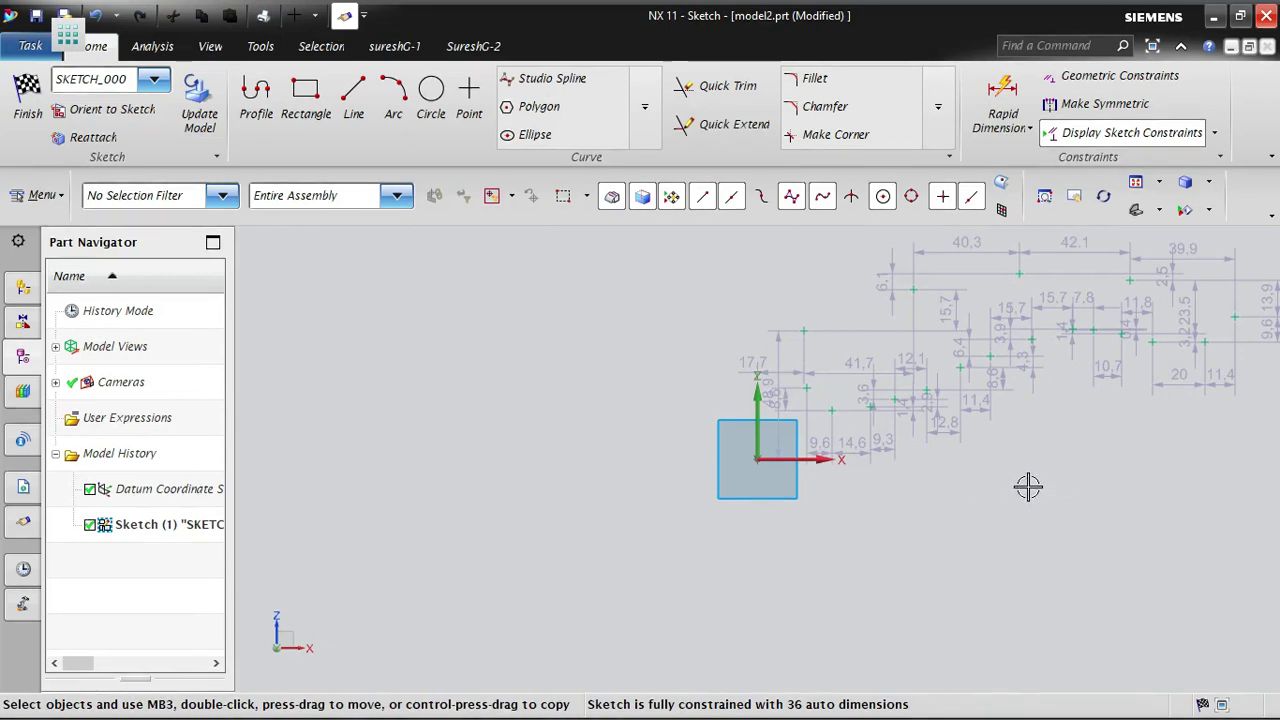
{"action": "scroll", "coordinate": [506, 545], "scroll_direction": "down", "scroll_amount": 2}
{"action": "scroll", "coordinate": [806, 479], "scroll_direction": "up", "scroll_amount": 2}
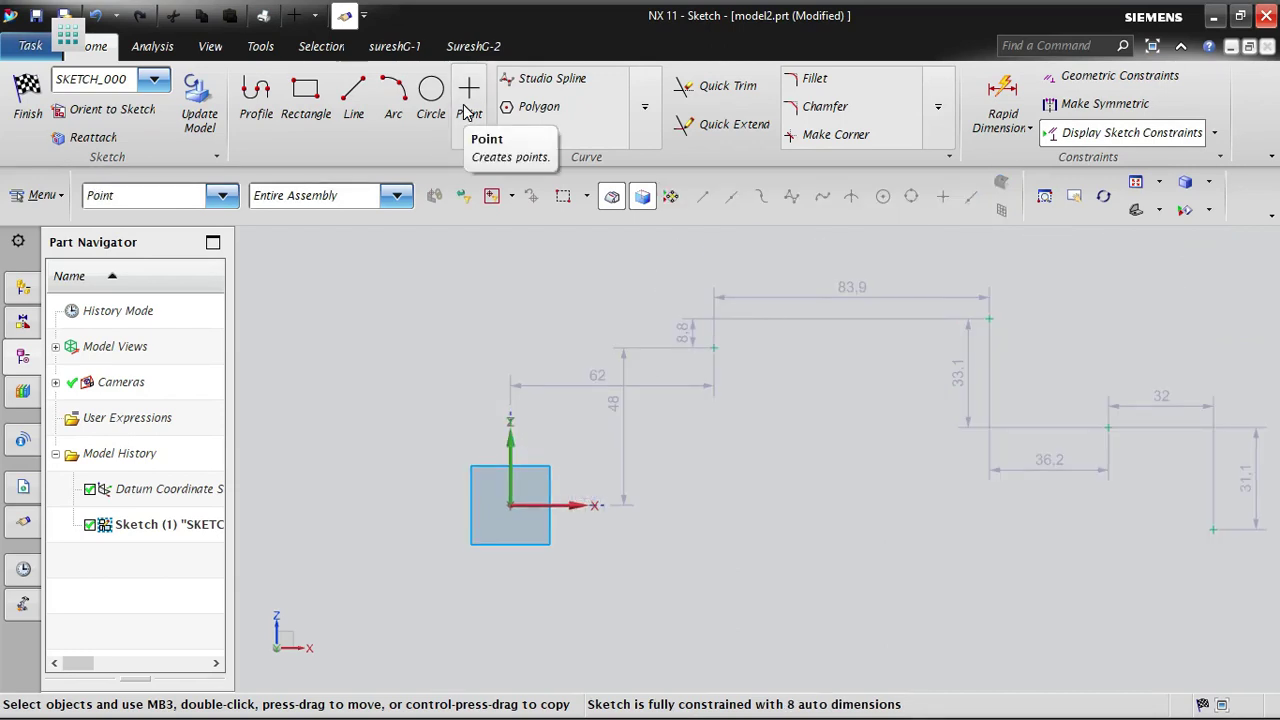
- Draw a vertical line about 71 mm long, starting about 38 mm right of and 19 mm below the point nearest the origin
{"action": "left_click", "coordinate": [469, 113]}
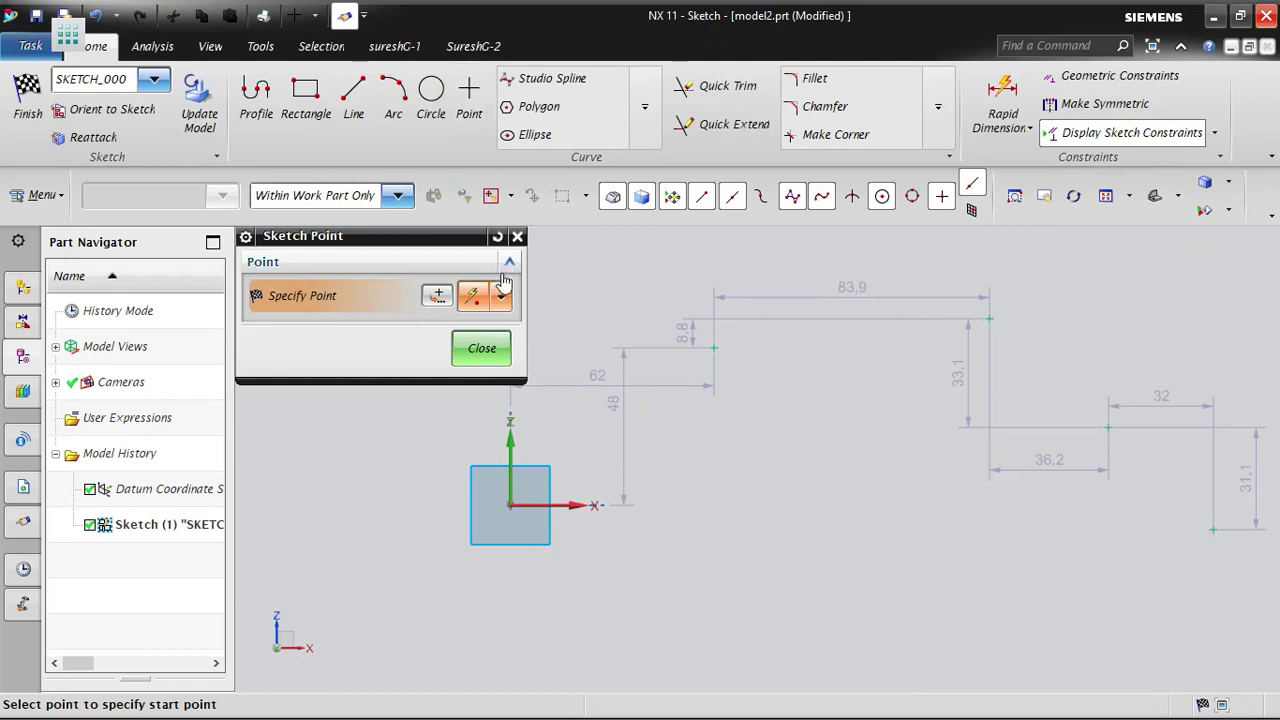
{"action": "left_click", "coordinate": [501, 298]}
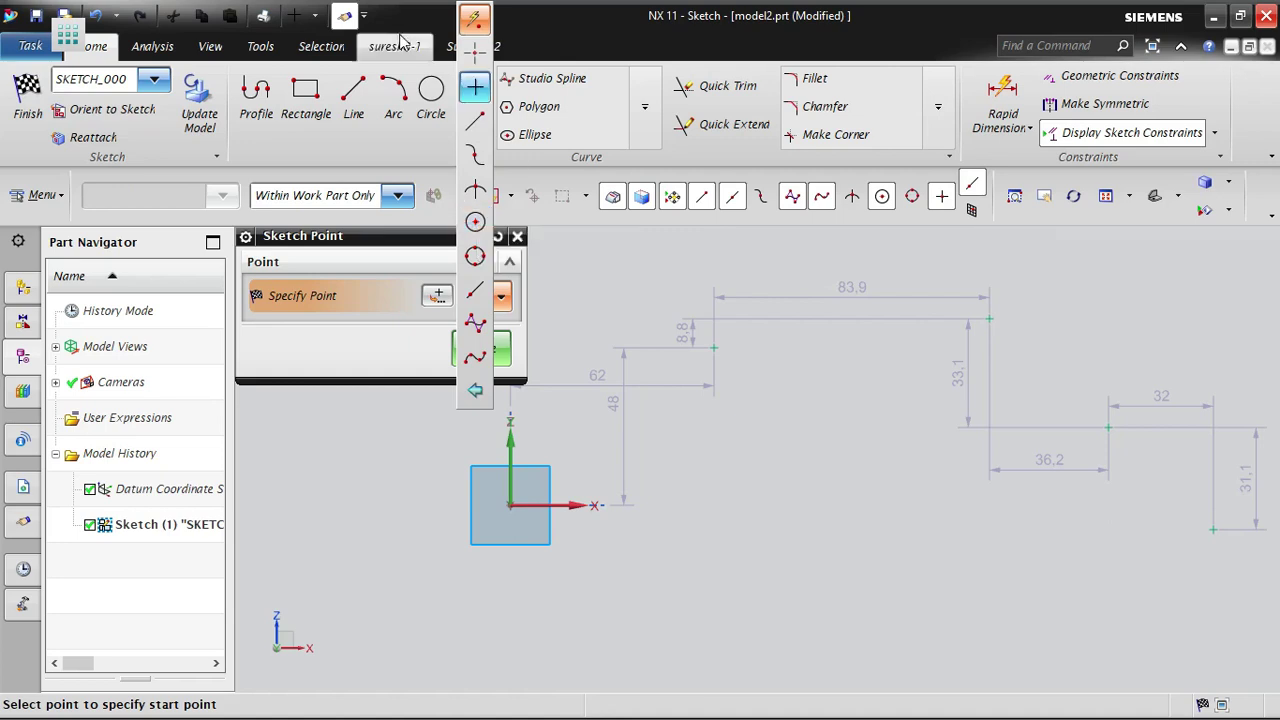
{"action": "left_click", "coordinate": [354, 100]}
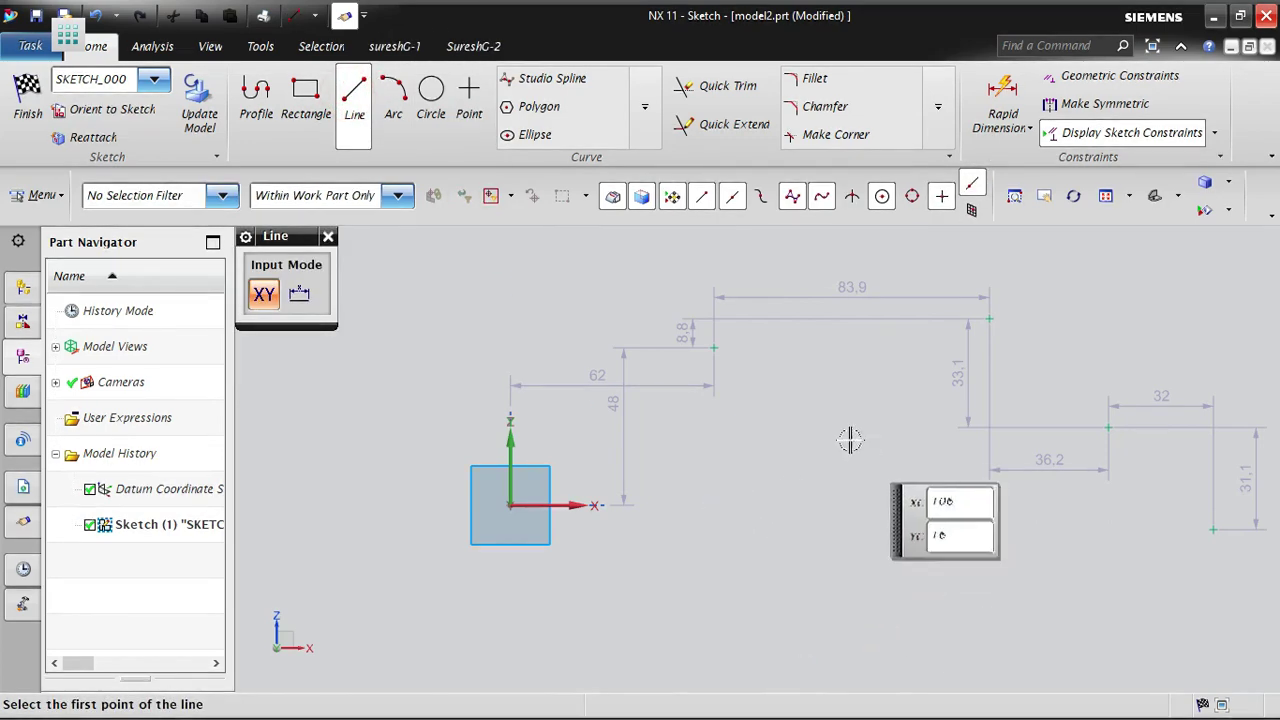
{"action": "left_click", "coordinate": [838, 410]}
{"action": "left_click", "coordinate": [839, 643]}
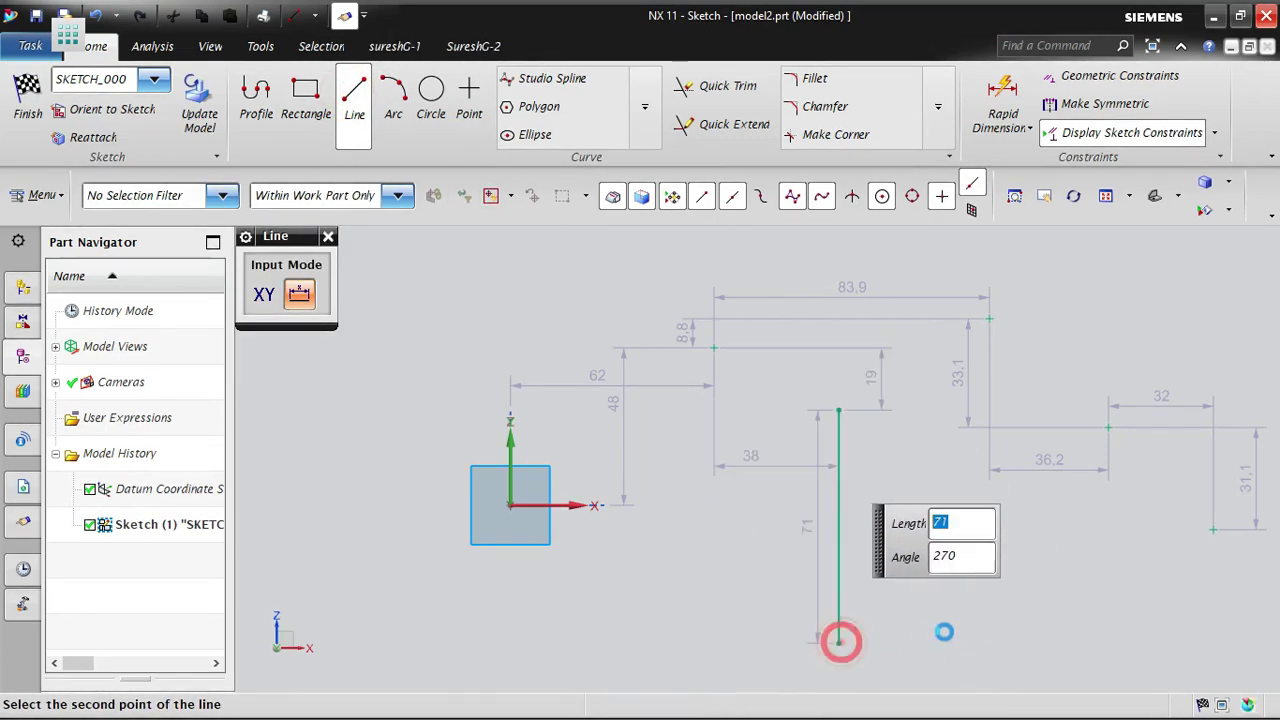
{"action": "key", "text": "Escape"}
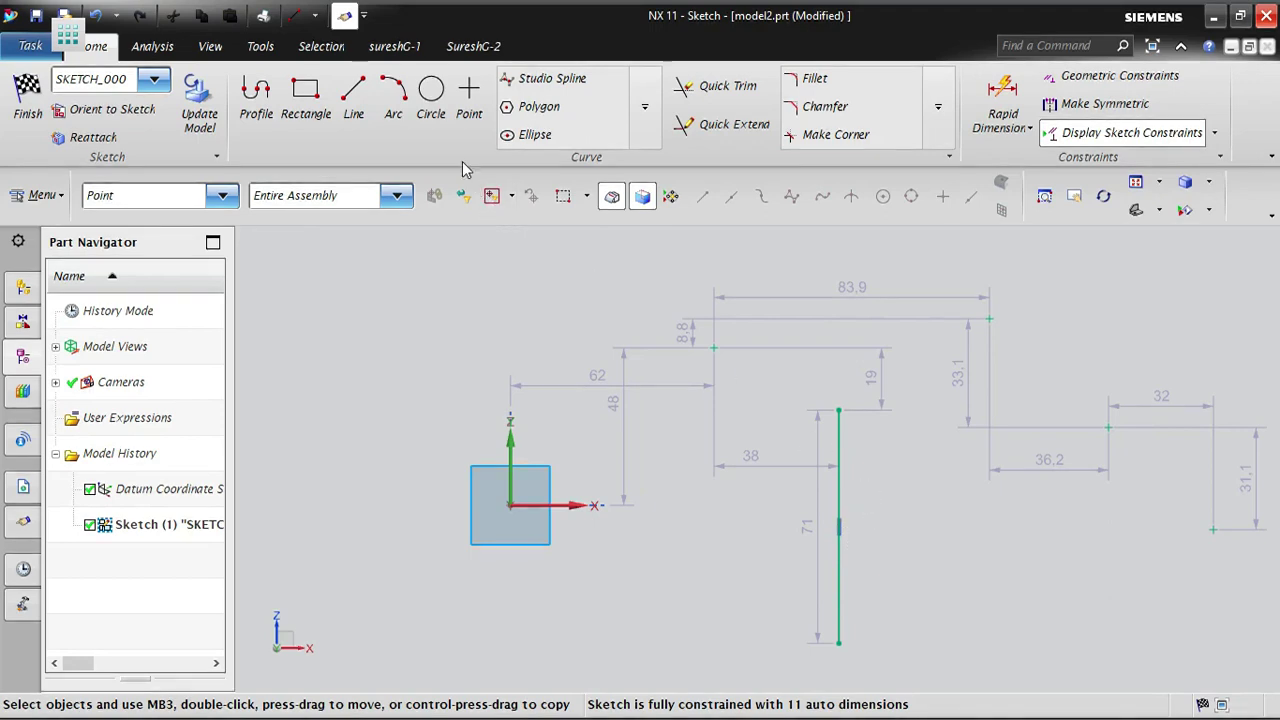
- Place a sketch point at the vertical line's midpoint with only midpoint snapping active, end the Point command and inspect the point up close
{"action": "left_click", "coordinate": [469, 95]}
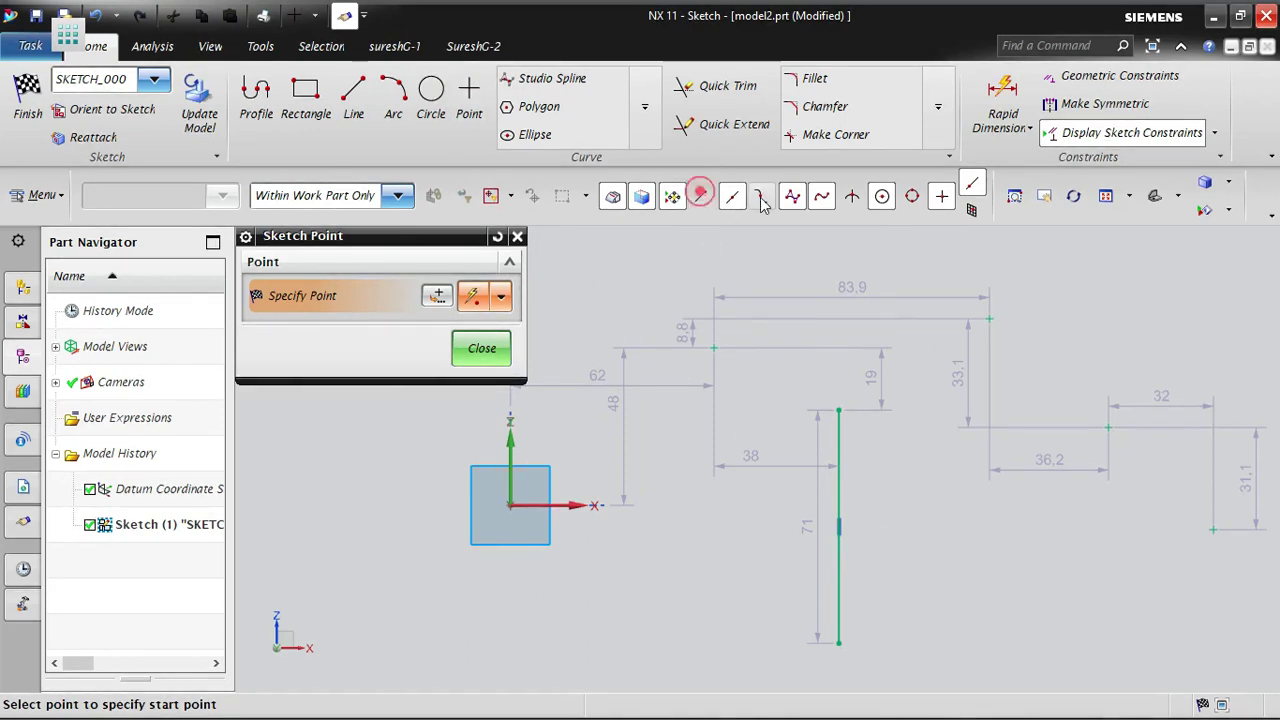
{"action": "left_click", "coordinate": [822, 196]}
{"action": "left_click", "coordinate": [881, 196]}
{"action": "left_click", "coordinate": [940, 195]}
{"action": "left_click", "coordinate": [971, 184]}
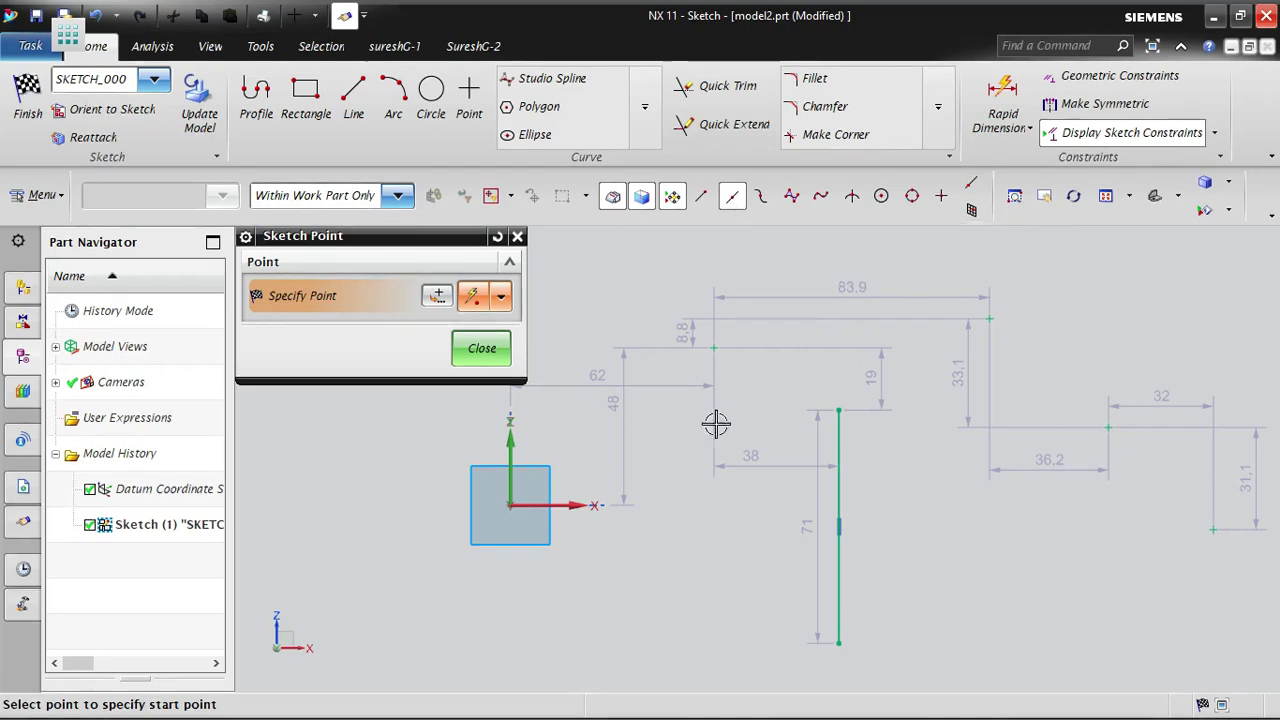
{"action": "left_click", "coordinate": [838, 530]}
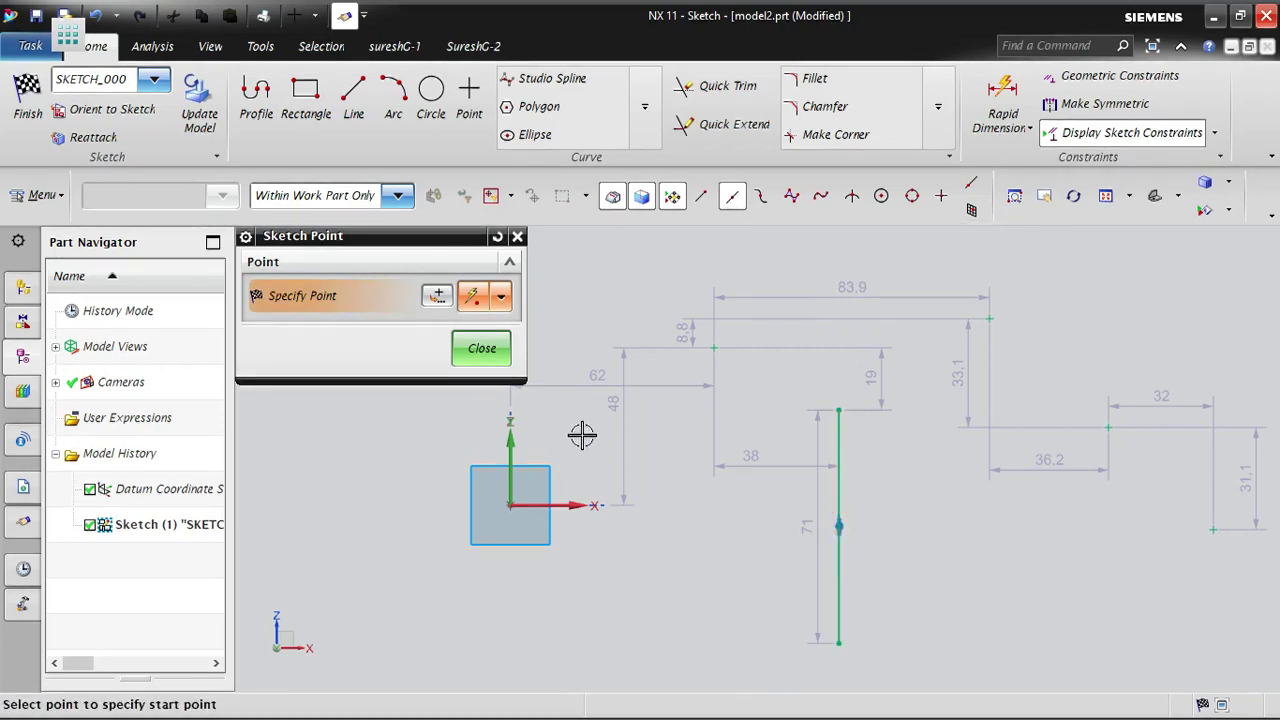
{"action": "left_click", "coordinate": [487, 349]}
{"action": "scroll", "coordinate": [860, 551], "scroll_direction": "up", "scroll_amount": 6}
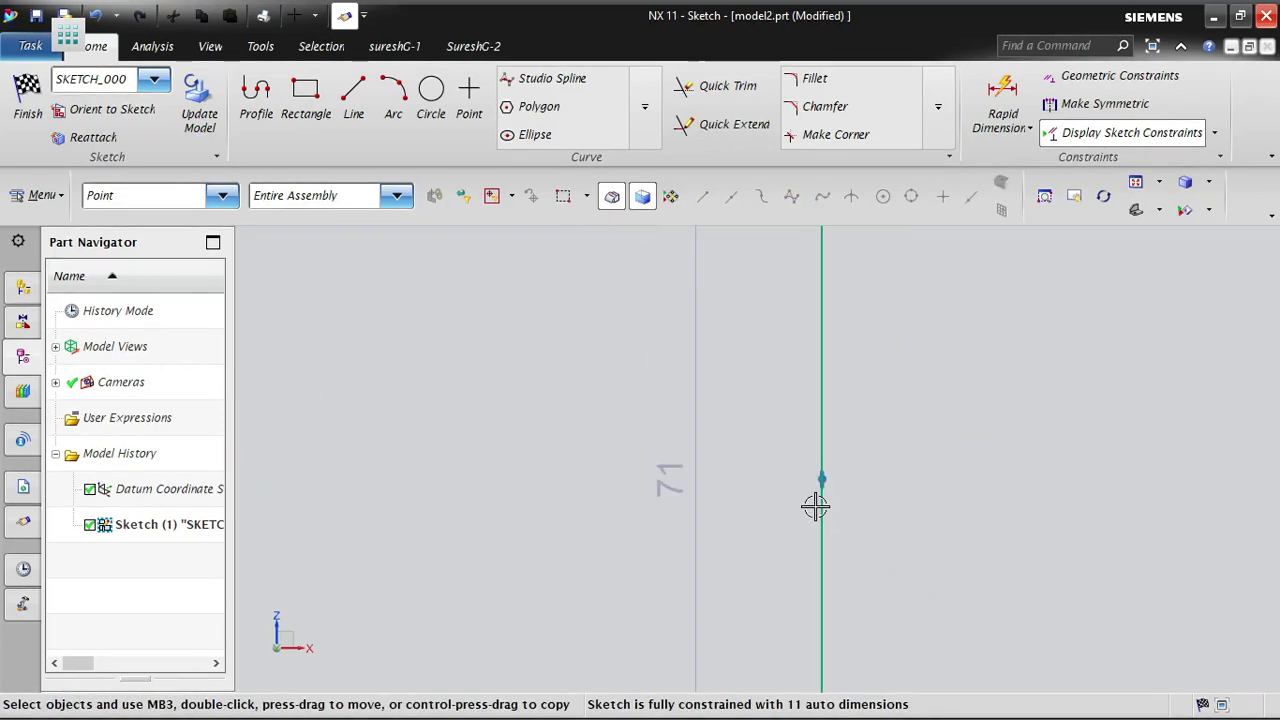
{"action": "mouse_move", "coordinate": [887, 283]}
{"action": "middle_mouse_down", "text": "shift"}
{"action": "mouse_move", "coordinate": [851, 235]}
{"action": "mouse_move", "coordinate": [862, 310]}
{"action": "middle_mouse_up", "text": "shift"}
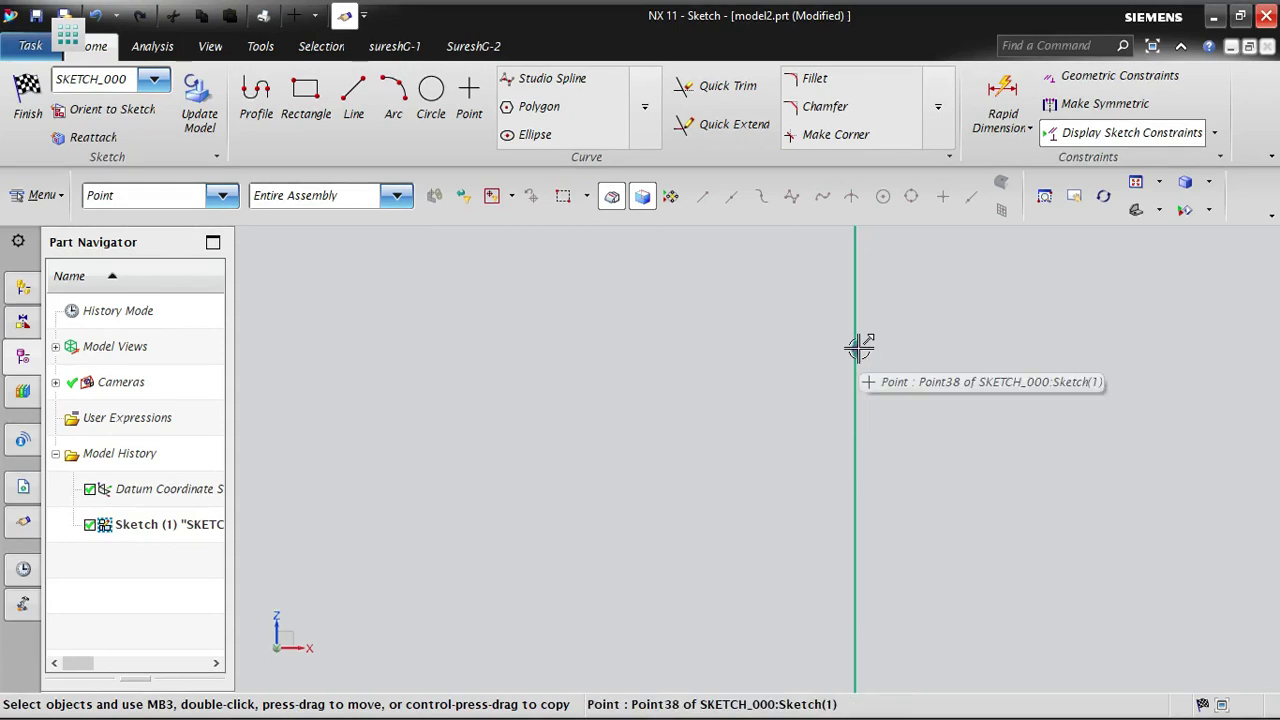
{"action": "double_click", "coordinate": [860, 347]}
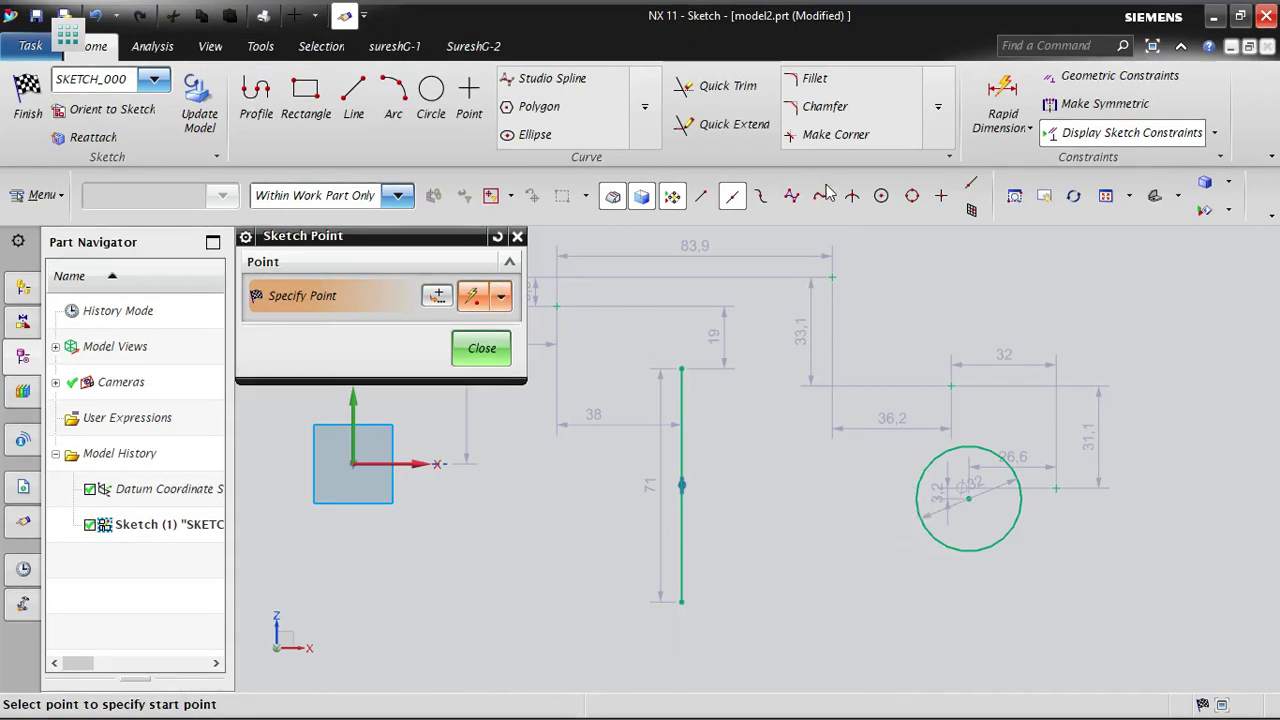
- Switch snapping from midpoint to quadrant, place a point on each of the circle's four quadrants, and end the Point command
{"action": "left_click", "coordinate": [731, 195]}
{"action": "left_click", "coordinate": [912, 195]}
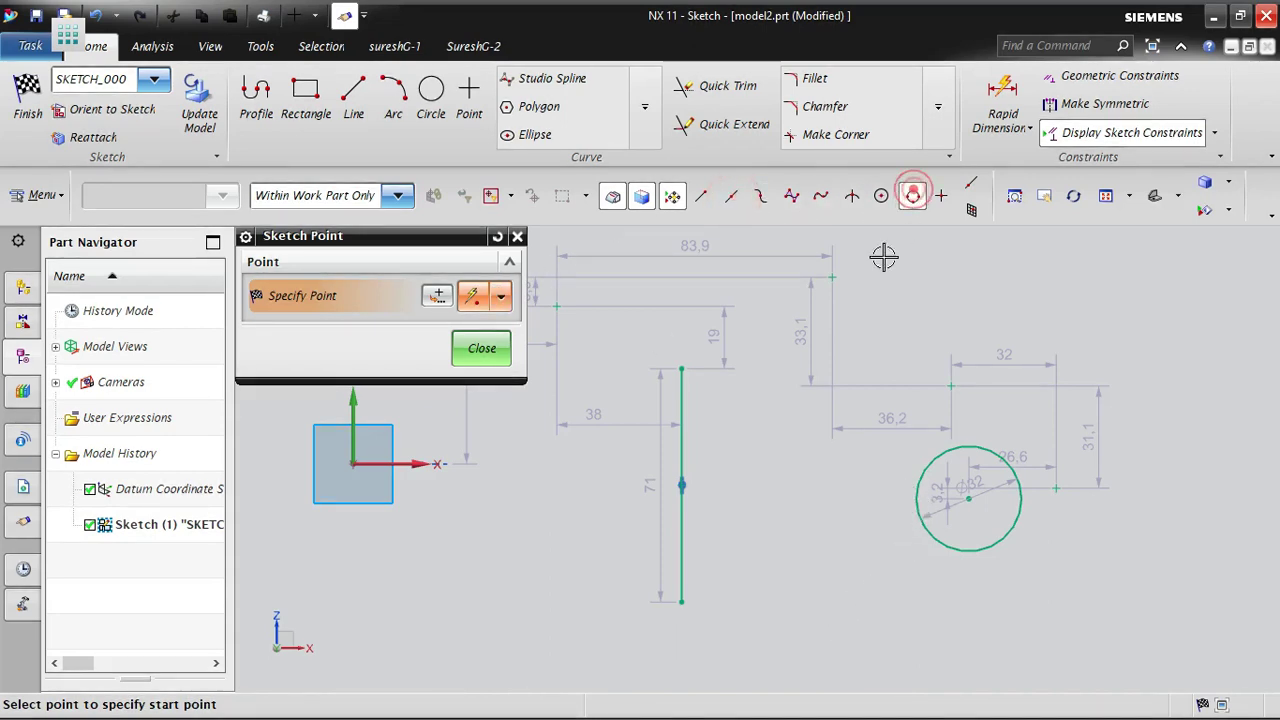
{"action": "left_click", "coordinate": [912, 497]}
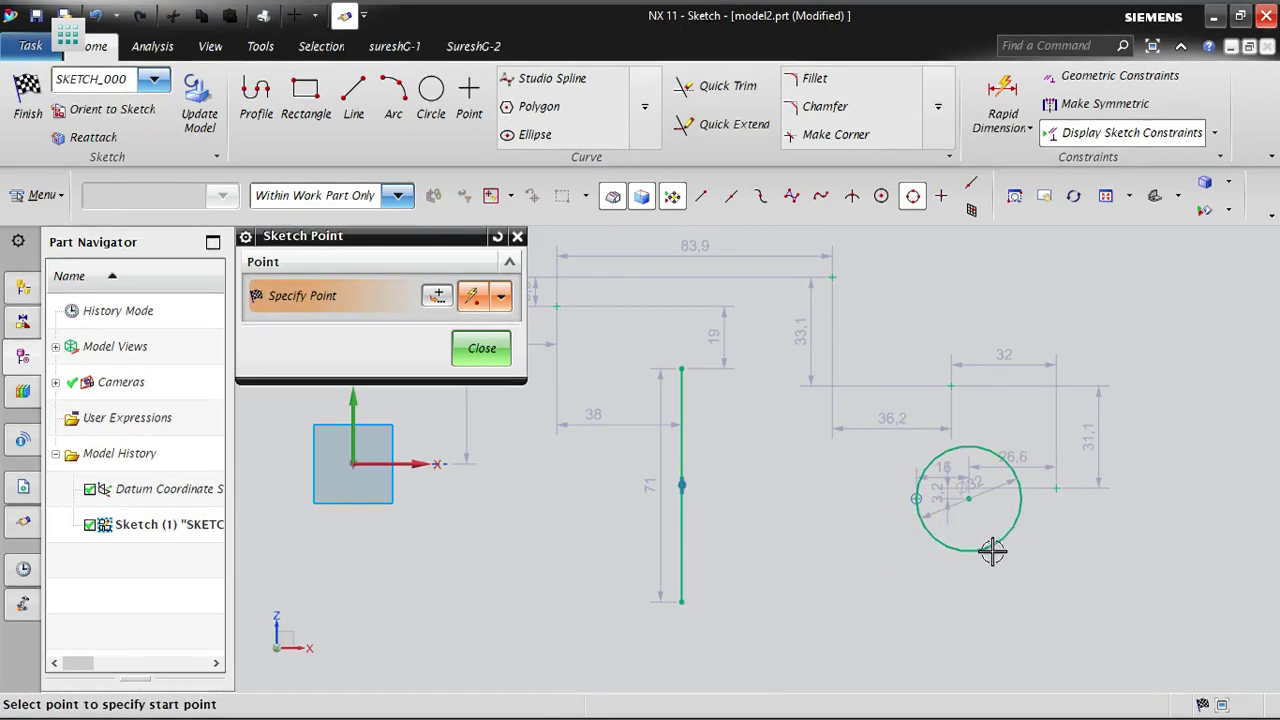
{"action": "left_click", "coordinate": [969, 446]}
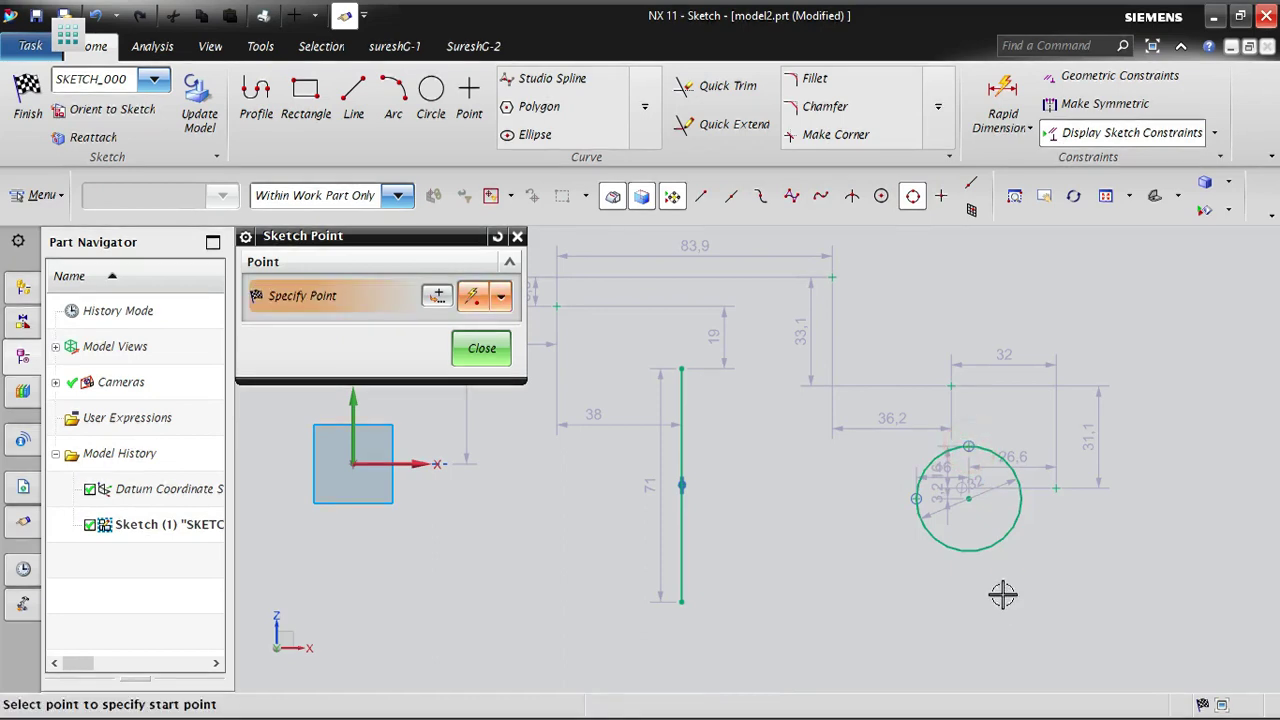
{"action": "left_click", "coordinate": [1021, 498]}
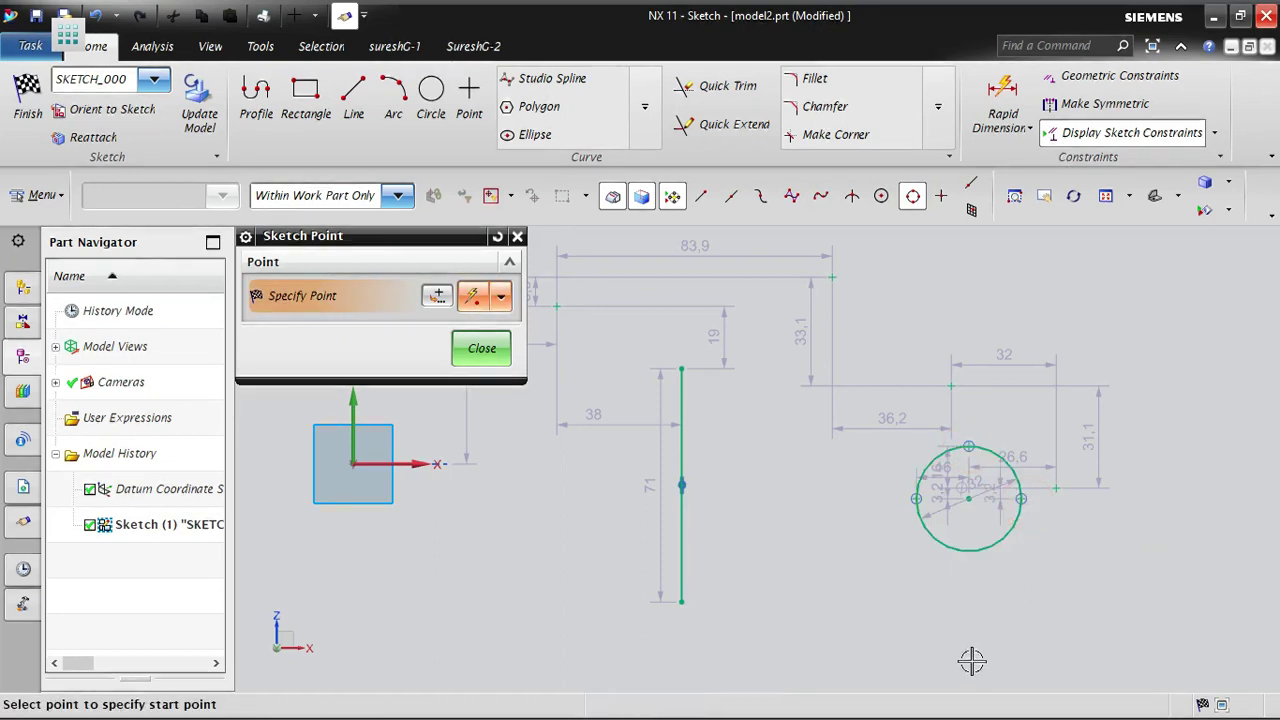
{"action": "left_click", "coordinate": [969, 551]}
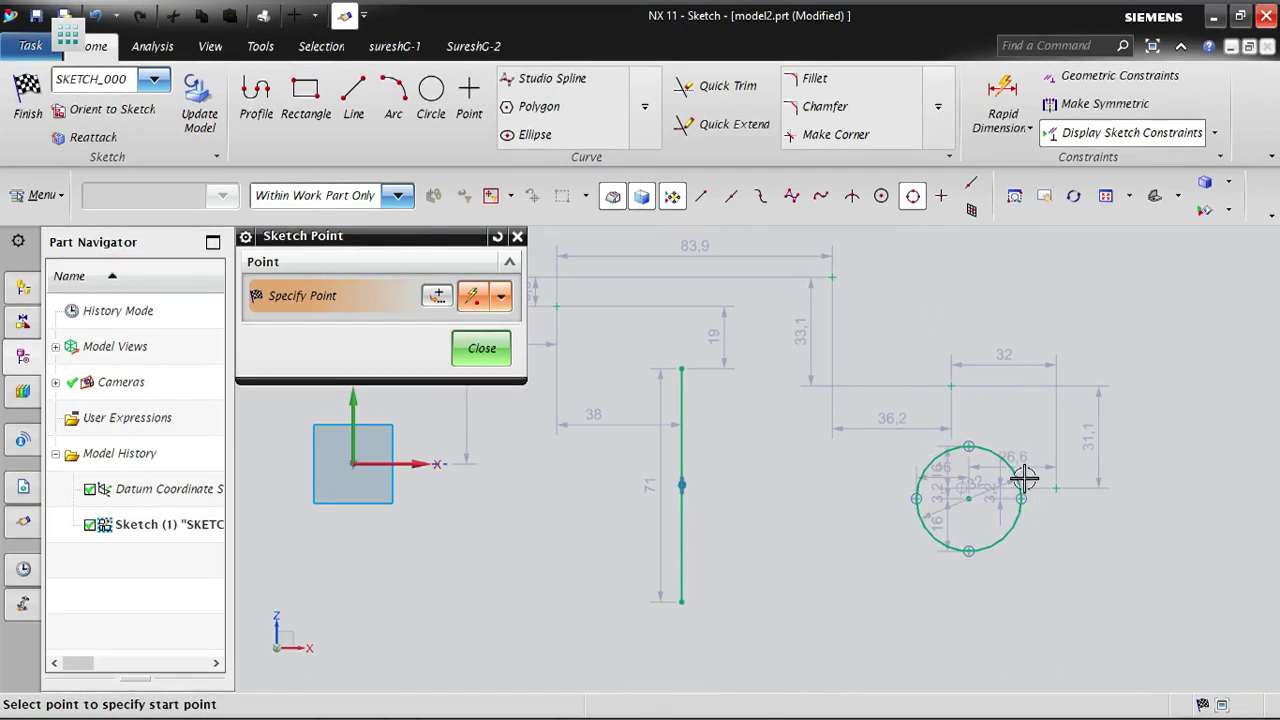
{"action": "left_click", "coordinate": [482, 352]}
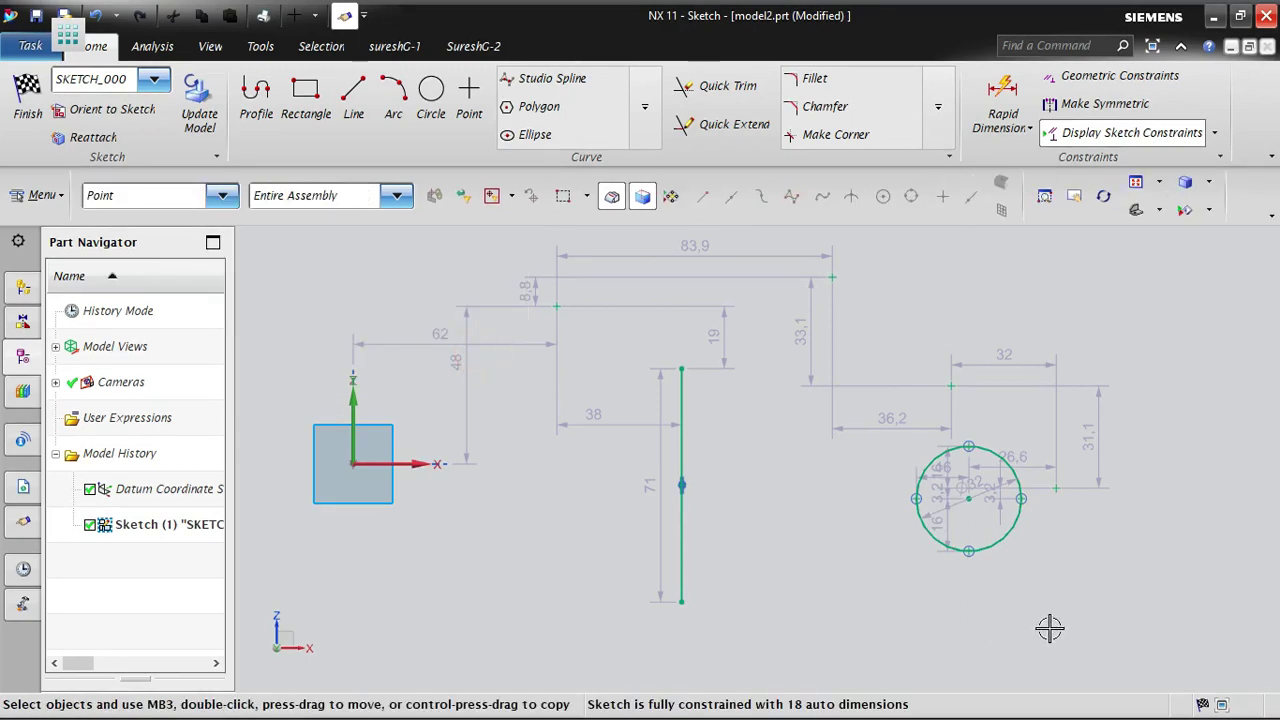
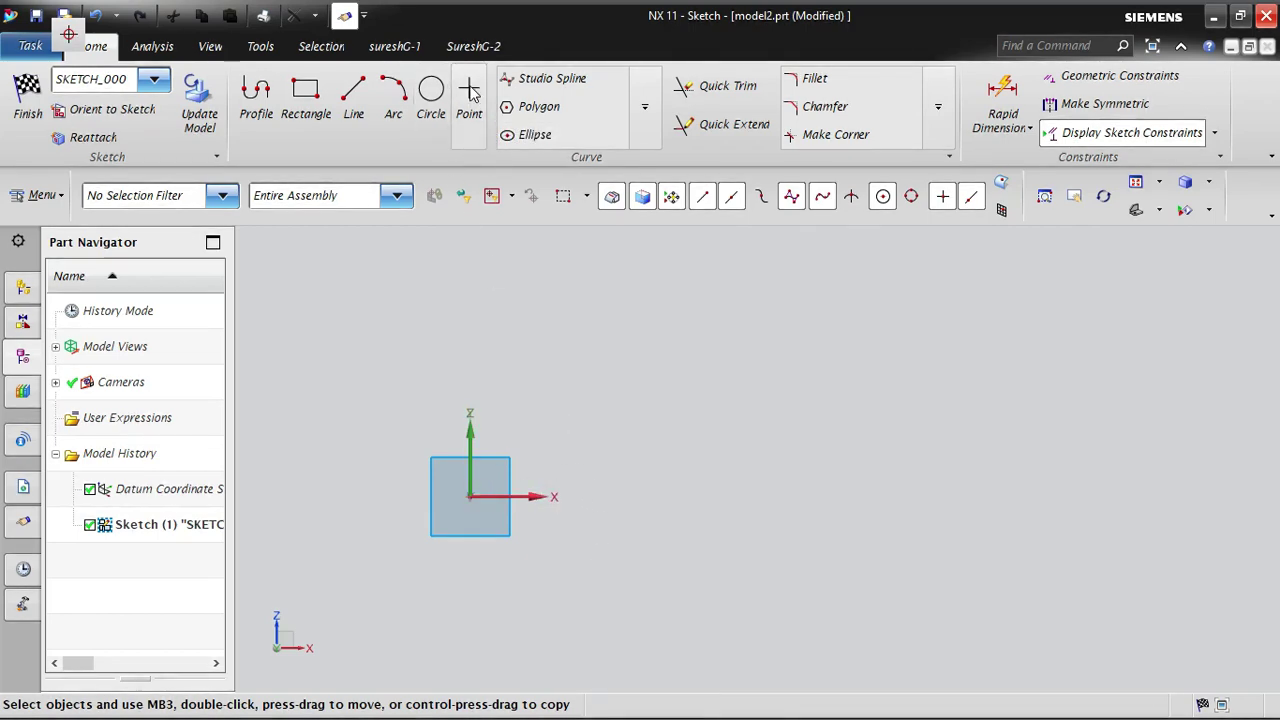
- Place freehand points by cursor location in a row rising from the sketch origin and a second row returning to it, ending the Point command
{"action": "left_click", "coordinate": [469, 92]}
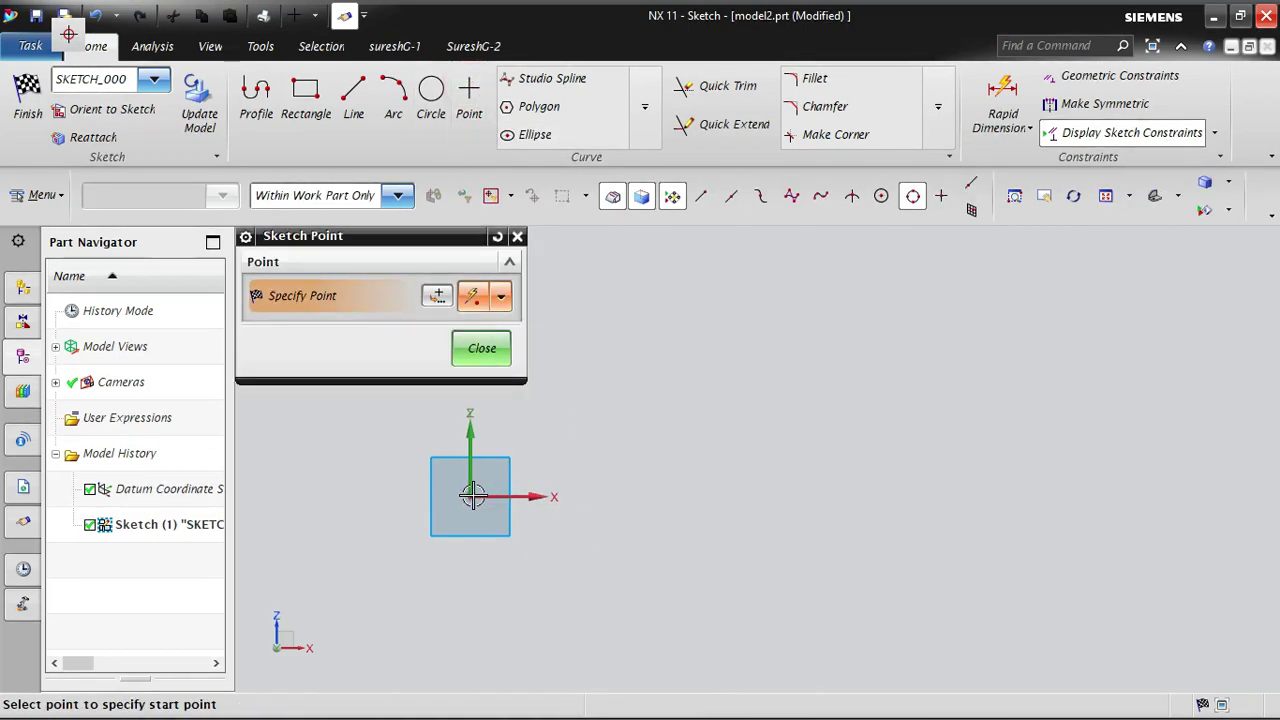
{"action": "left_click", "coordinate": [500, 295]}
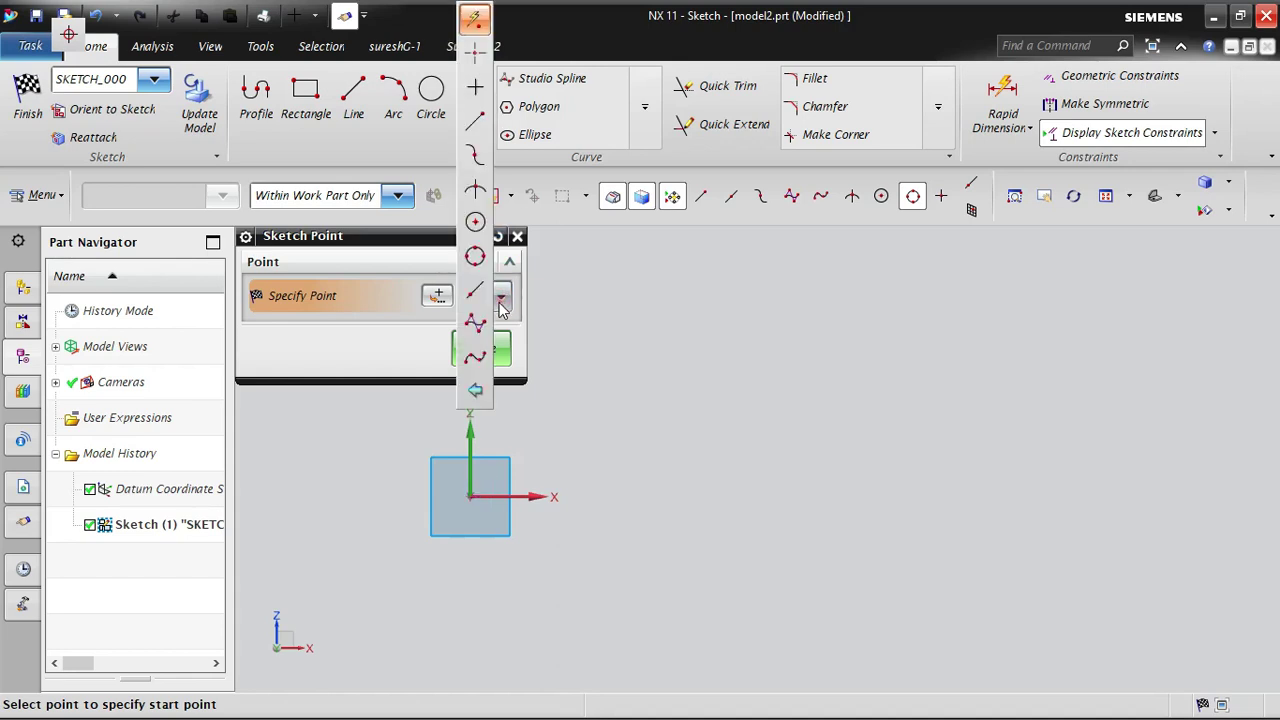
{"action": "left_click", "coordinate": [468, 50]}
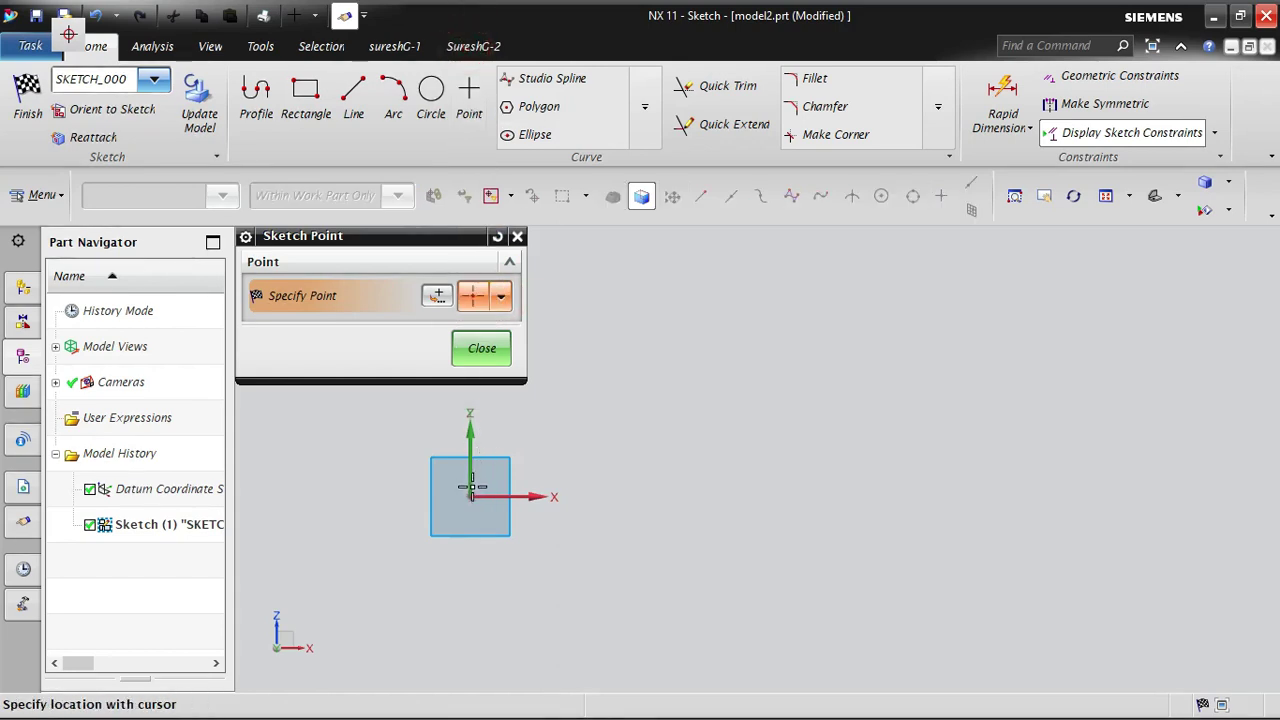
{"action": "left_click", "coordinate": [572, 403]}
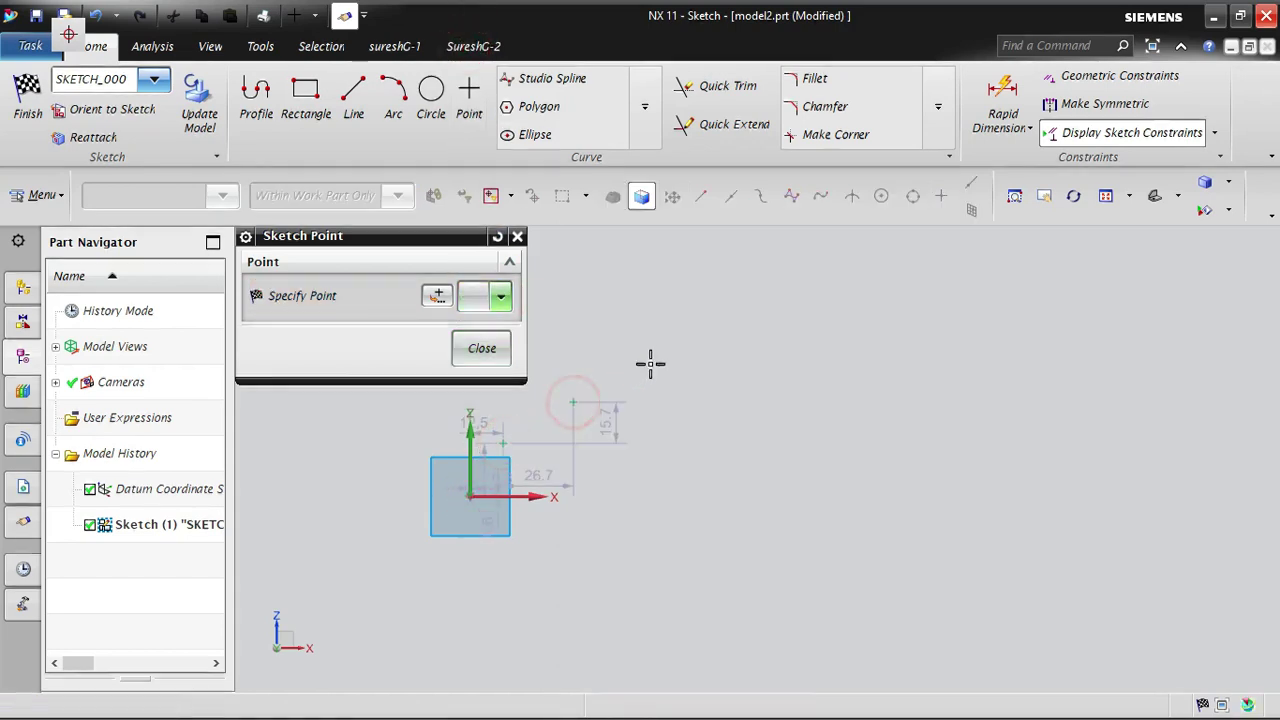
{"action": "left_click", "coordinate": [651, 363]}
{"action": "left_click", "coordinate": [733, 333]}
{"action": "left_click", "coordinate": [804, 316]}
{"action": "left_click", "coordinate": [910, 290]}
{"action": "left_click", "coordinate": [1036, 259]}
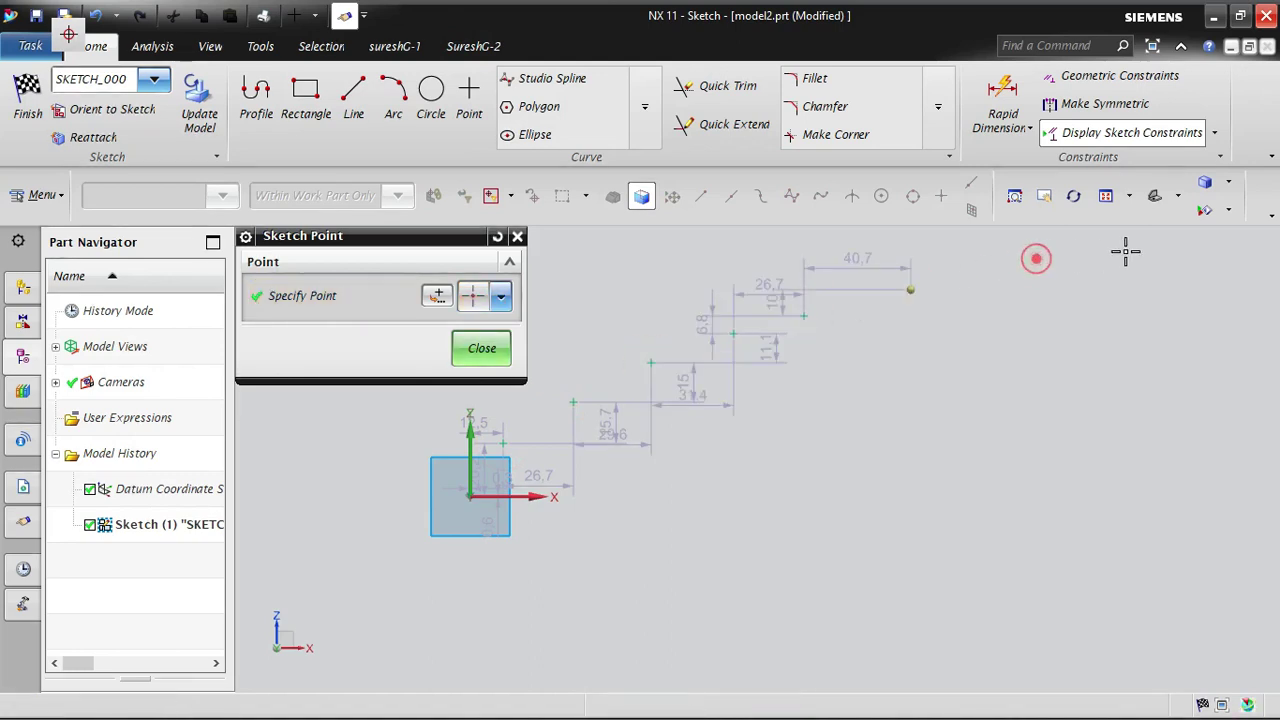
{"action": "left_click", "coordinate": [1184, 247]}
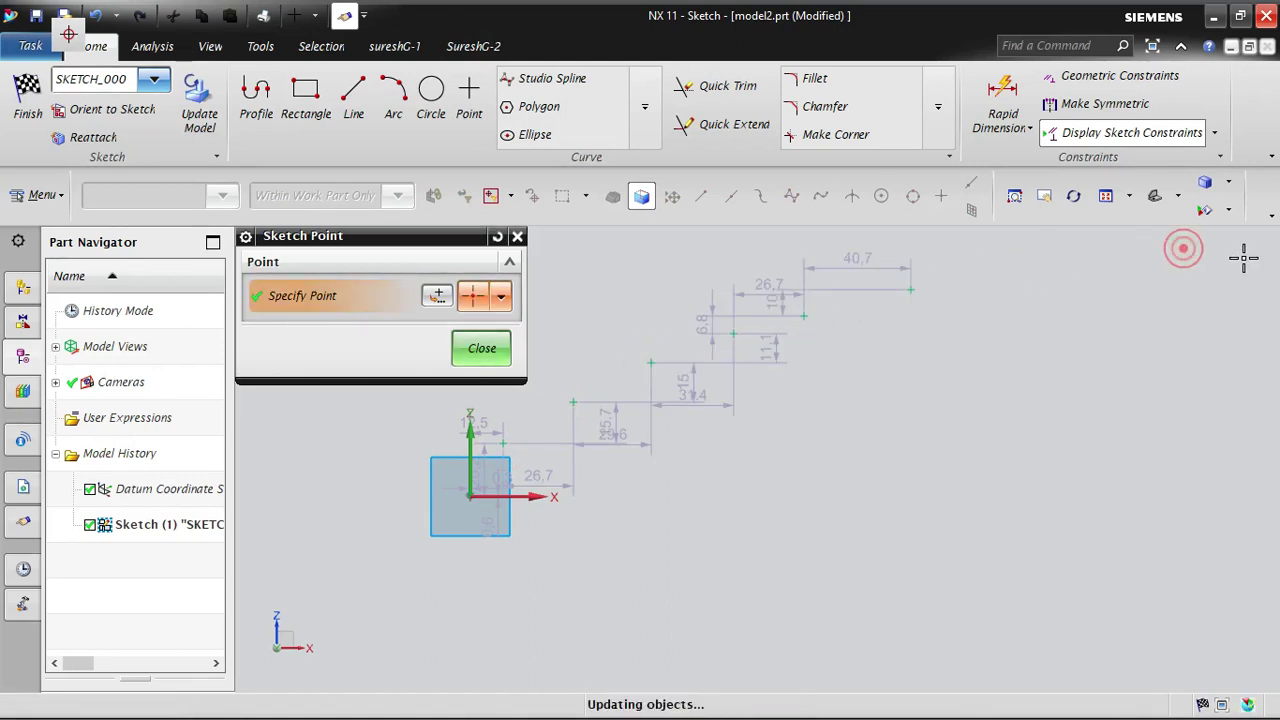
{"action": "left_click", "coordinate": [1180, 320]}
{"action": "left_click", "coordinate": [1107, 360]}
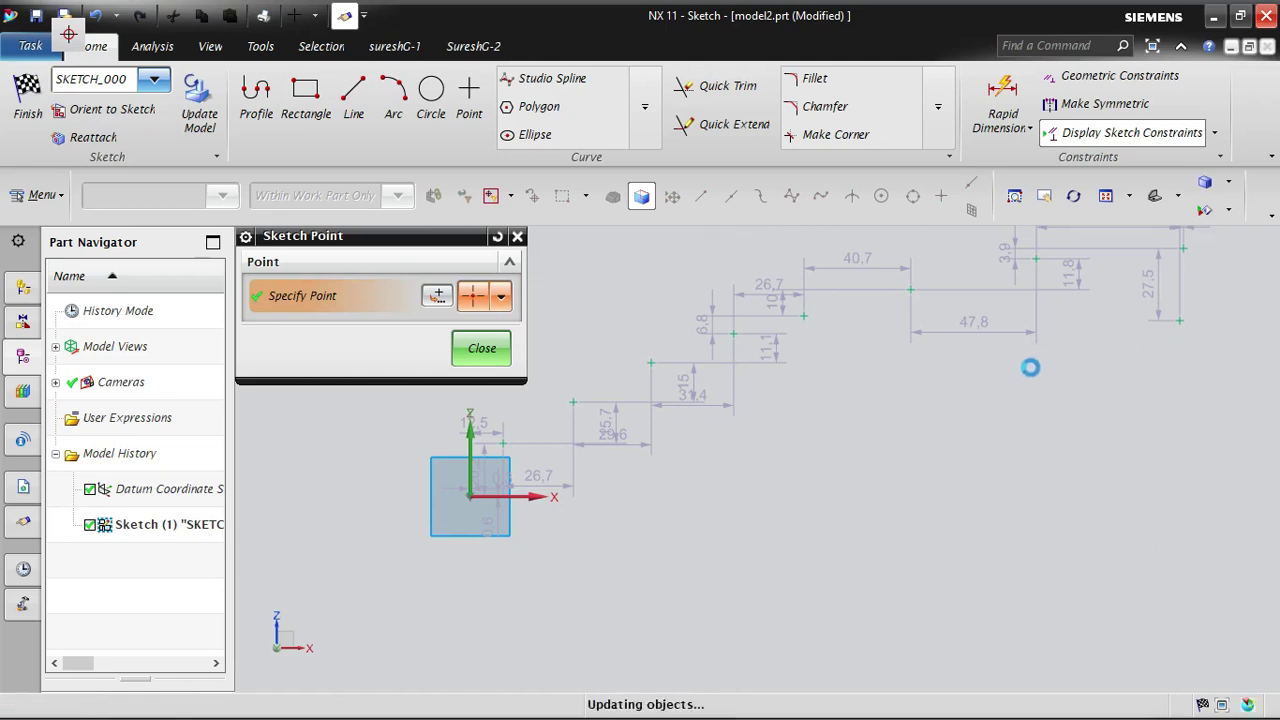
{"action": "left_click", "coordinate": [1031, 366]}
{"action": "left_click", "coordinate": [924, 377]}
{"action": "left_click", "coordinate": [759, 422]}
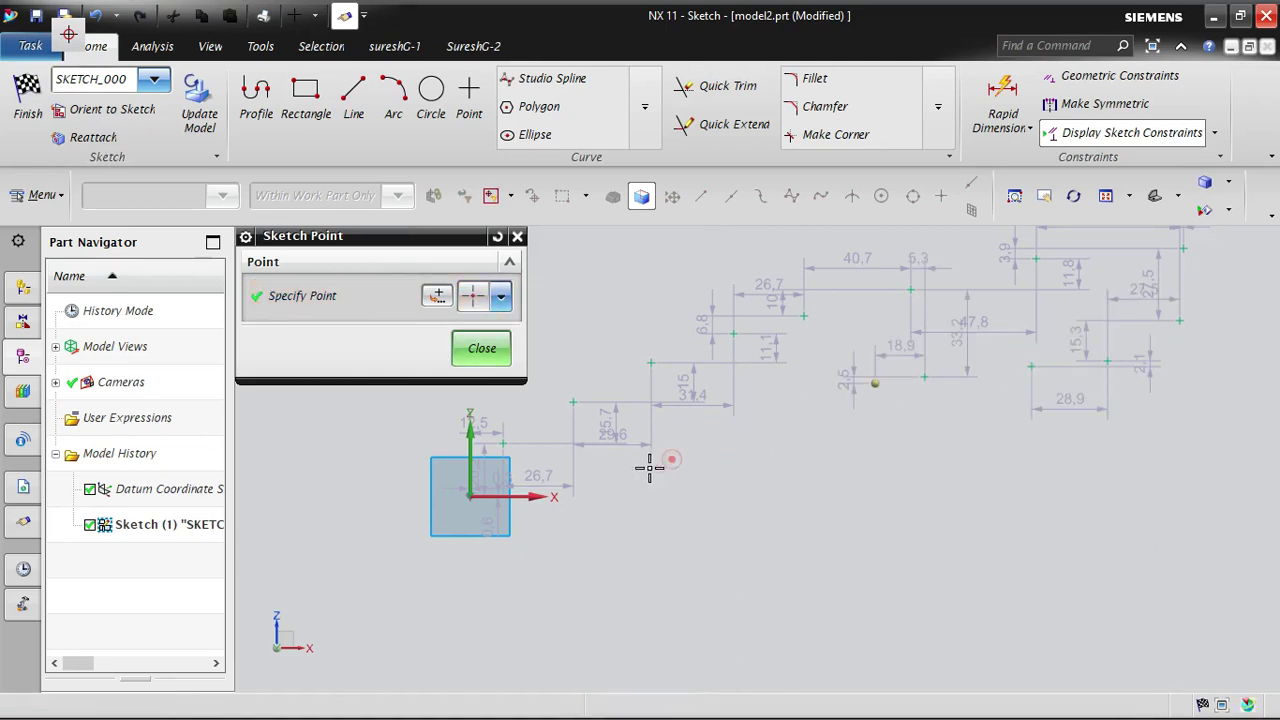
{"action": "left_click", "coordinate": [672, 459]}
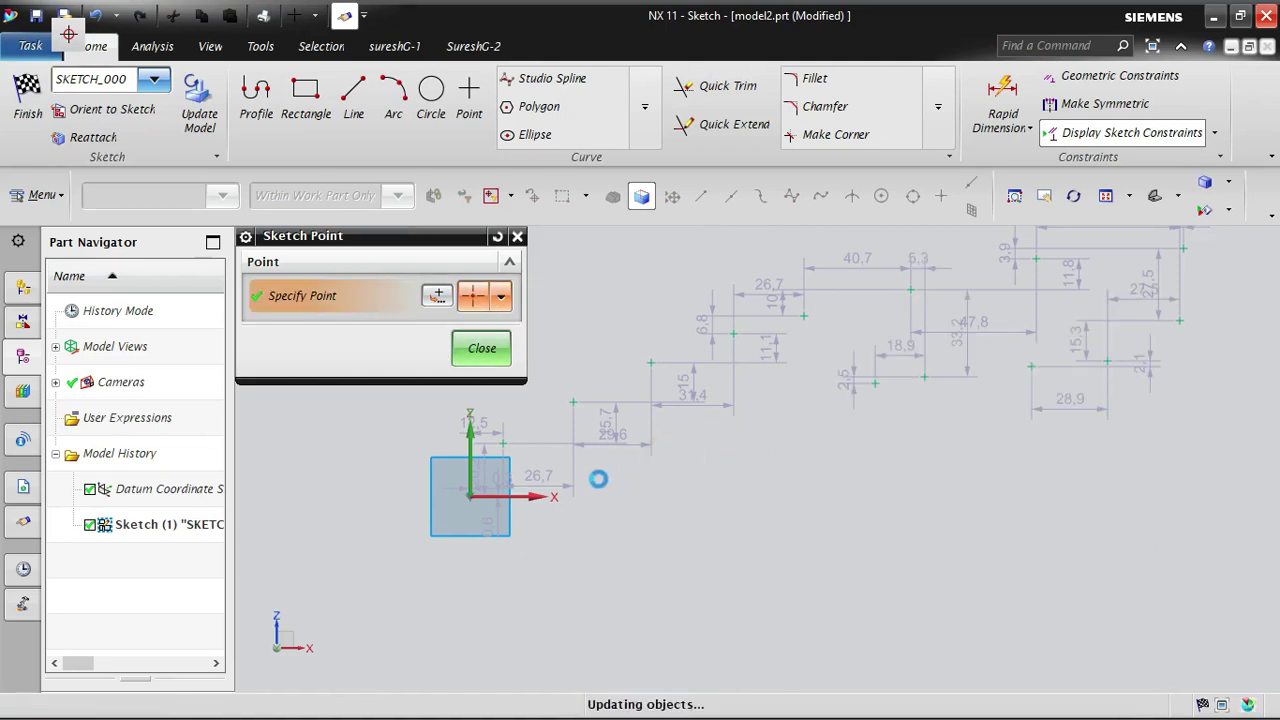
{"action": "left_click", "coordinate": [508, 489]}
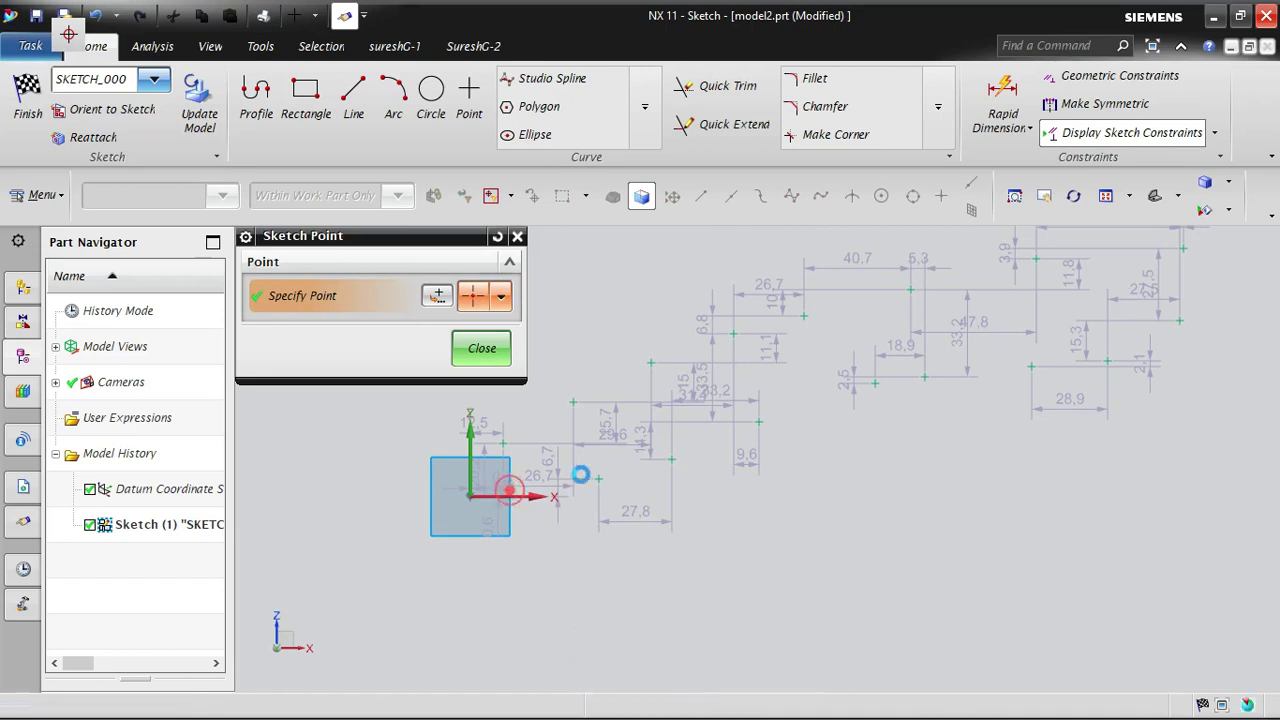
{"action": "left_click", "coordinate": [487, 352]}
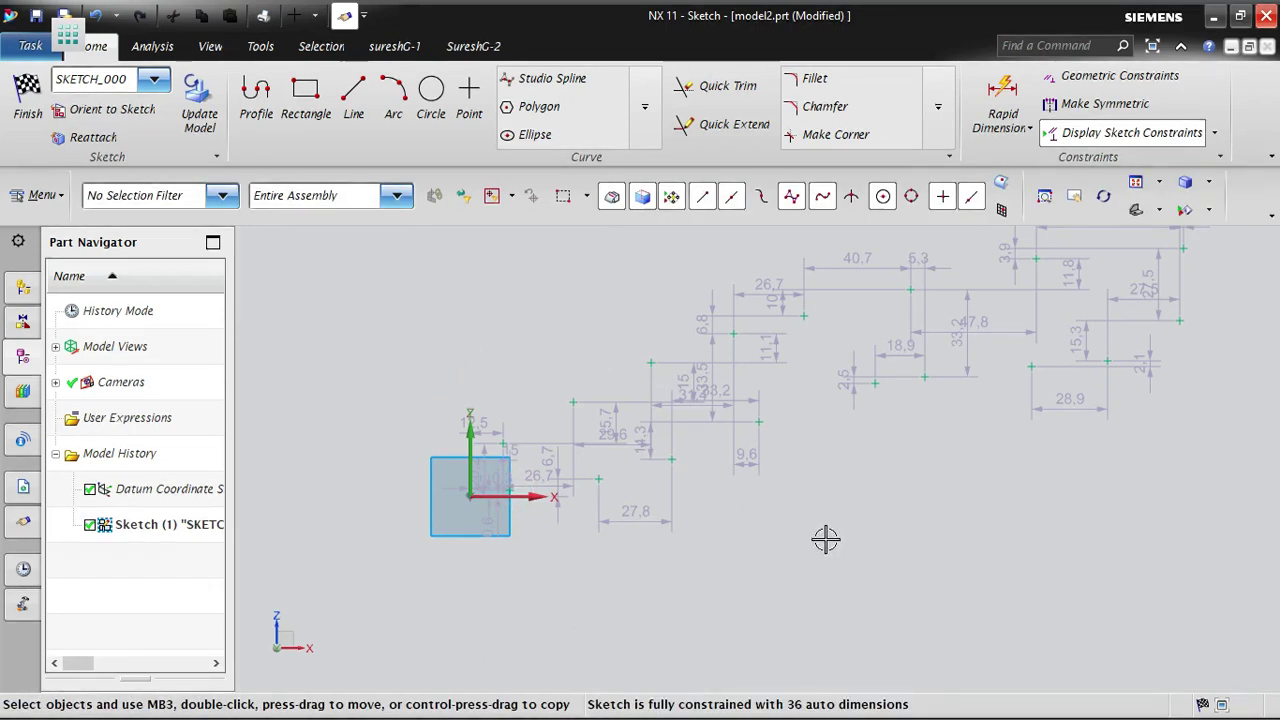
{"action": "scroll", "coordinate": [660, 480], "scroll_direction": "down", "scroll_amount": 3}
{"action": "scroll", "coordinate": [755, 447], "scroll_direction": "up", "scroll_amount": 1}
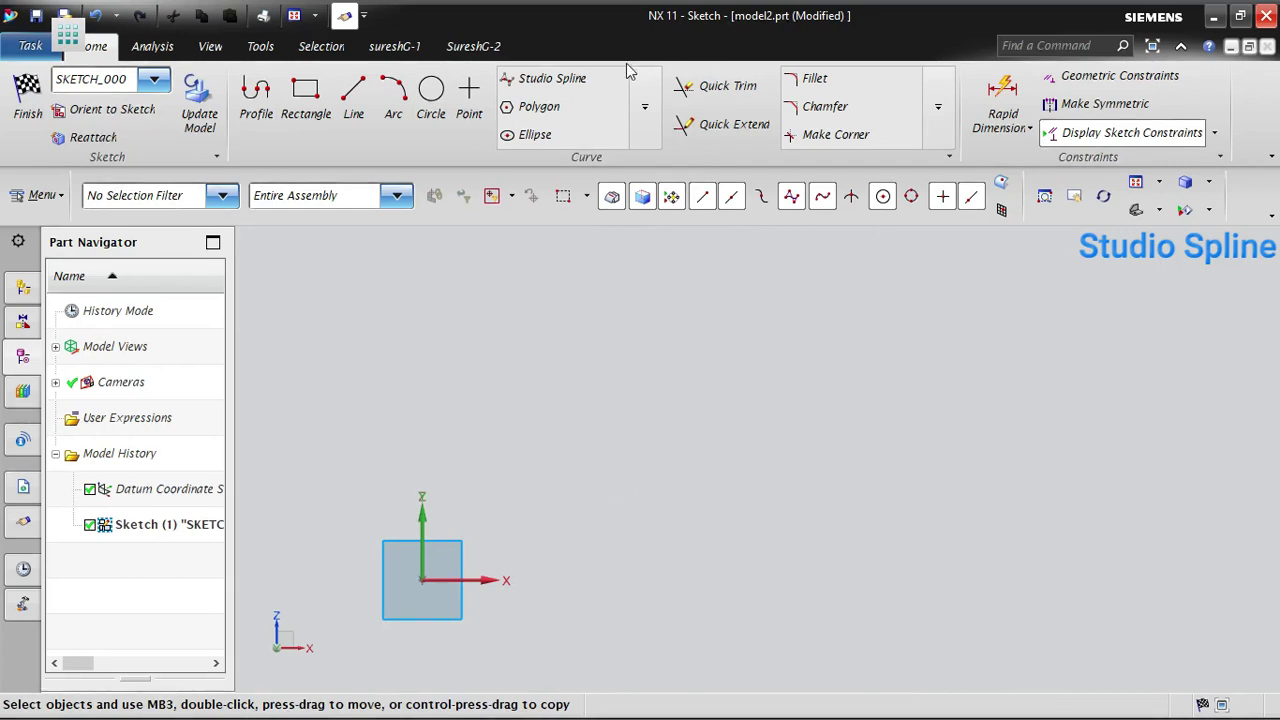
- Start a Studio Spline of type Through Points and specify three freehand points for a closed curve in the empty sketch
{"action": "left_click", "coordinate": [556, 80]}
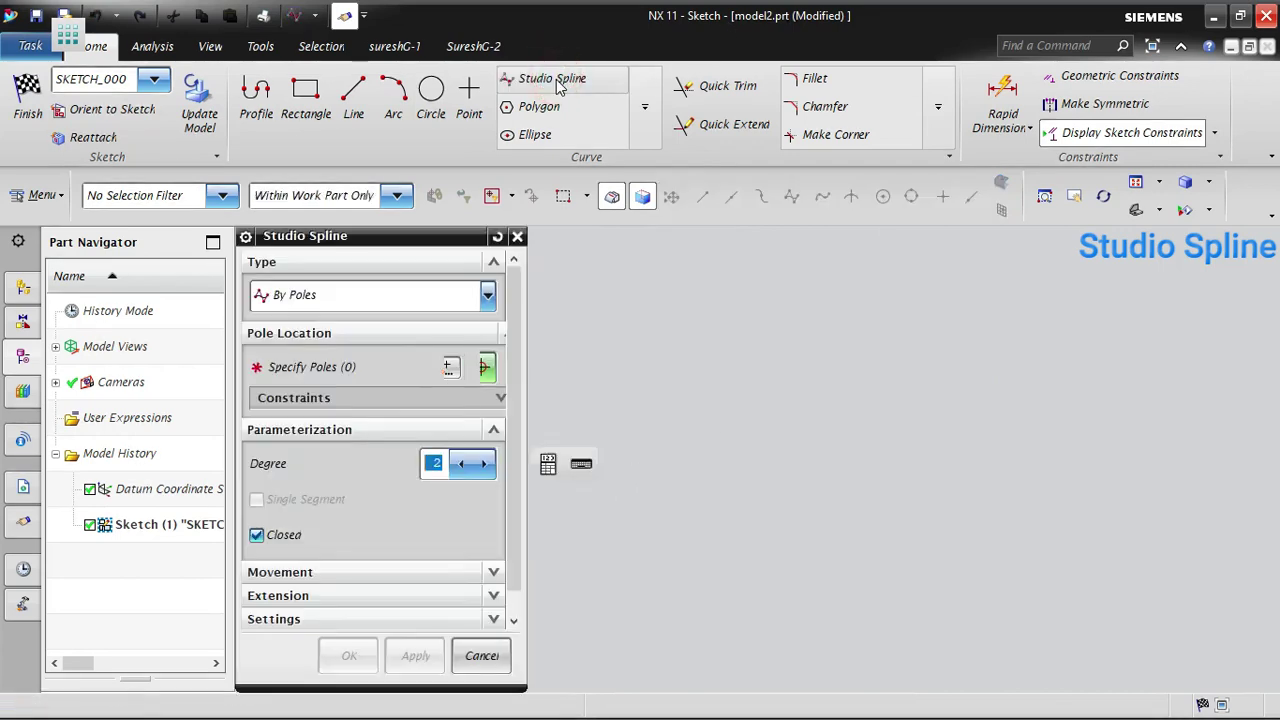
{"action": "left_click_drag", "start_coordinate": [432, 238], "coordinate": [389, 125]}
{"action": "left_click", "coordinate": [345, 190]}
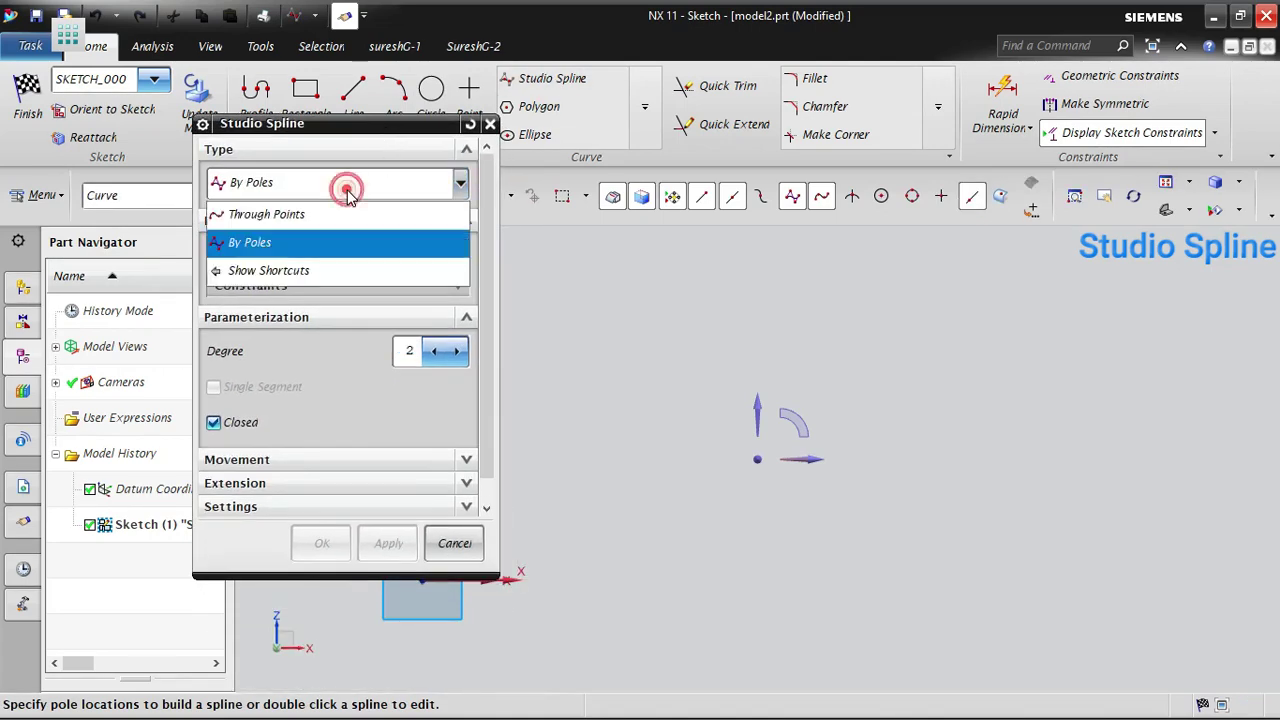
{"action": "left_click", "coordinate": [283, 224]}
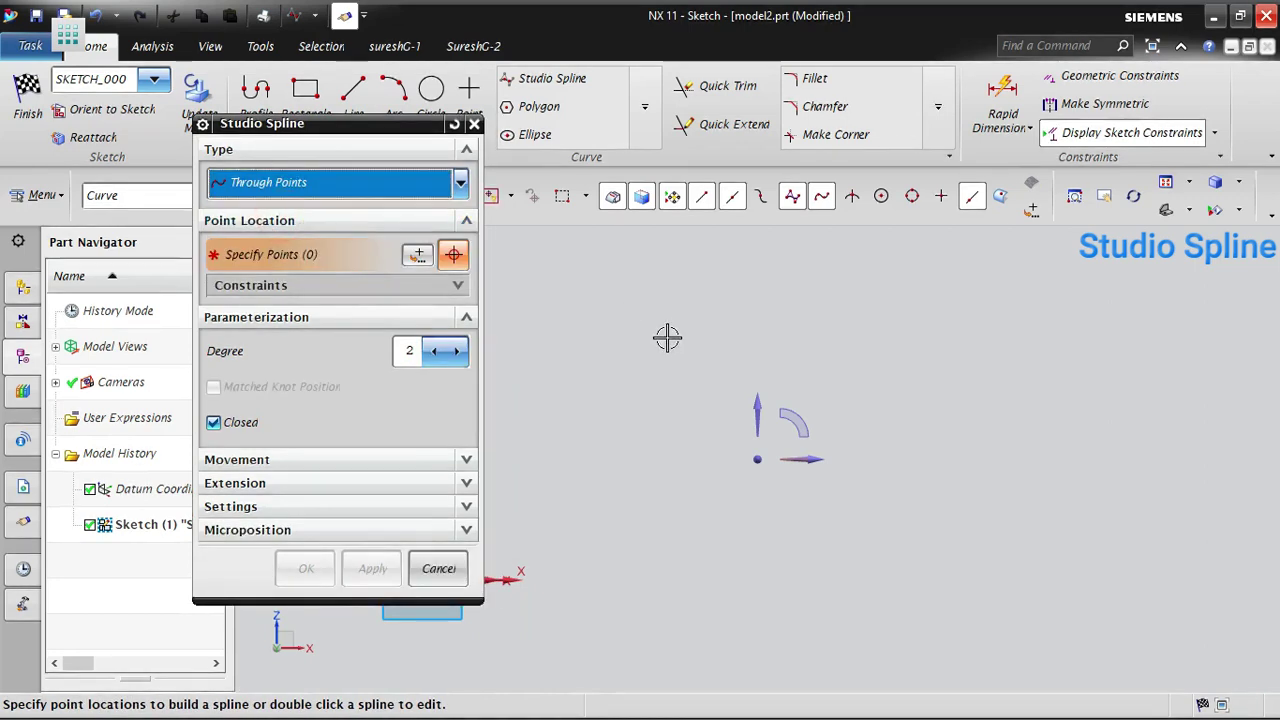
{"action": "left_click", "coordinate": [612, 358]}
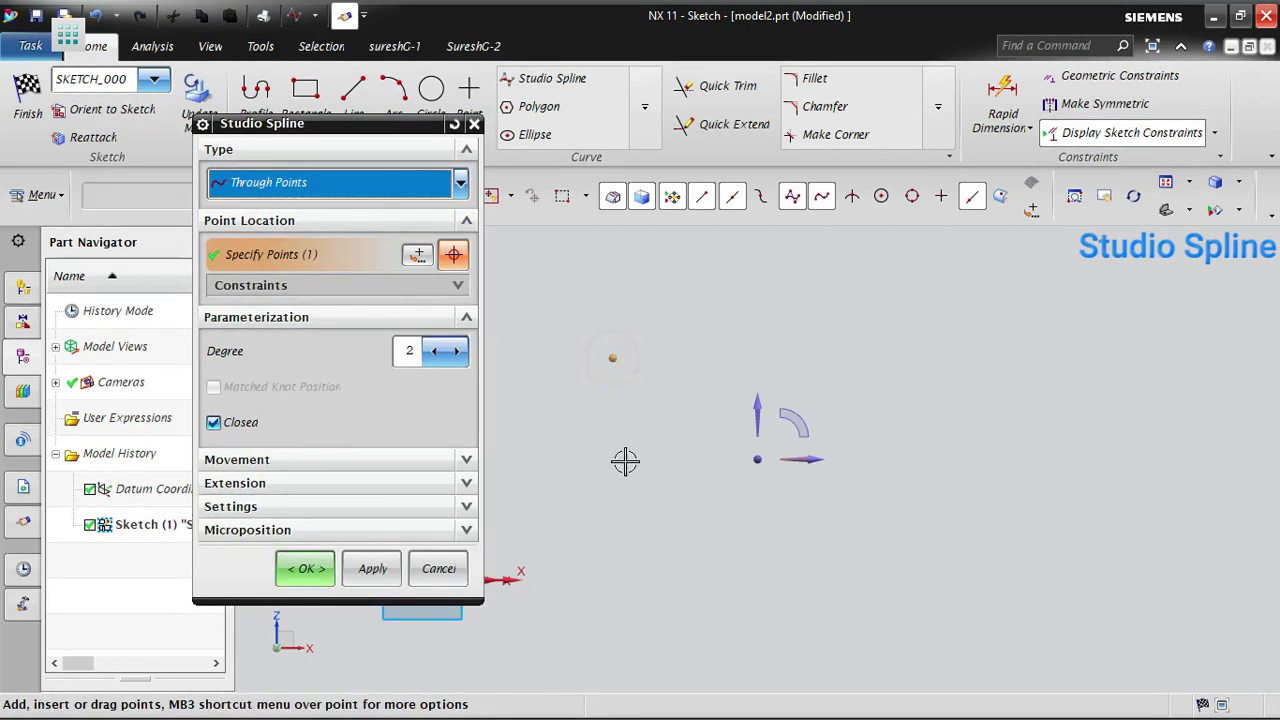
{"action": "left_click", "coordinate": [737, 290]}
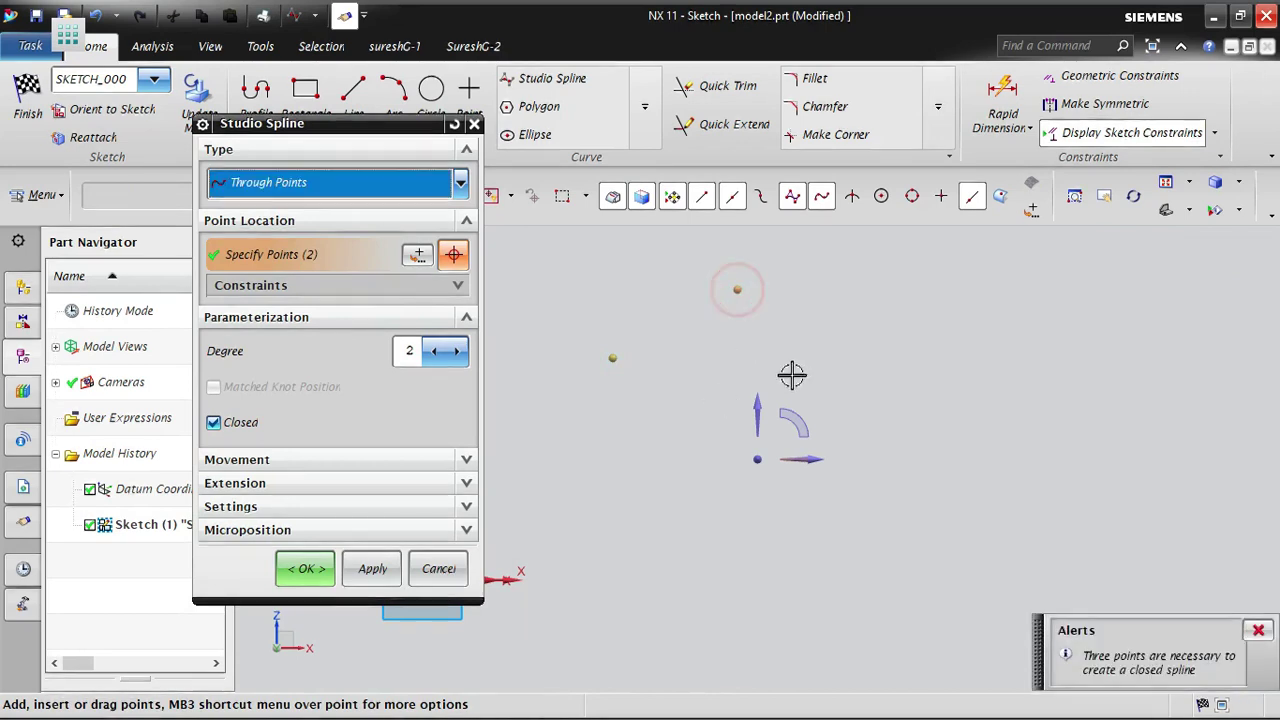
{"action": "left_click", "coordinate": [914, 293]}
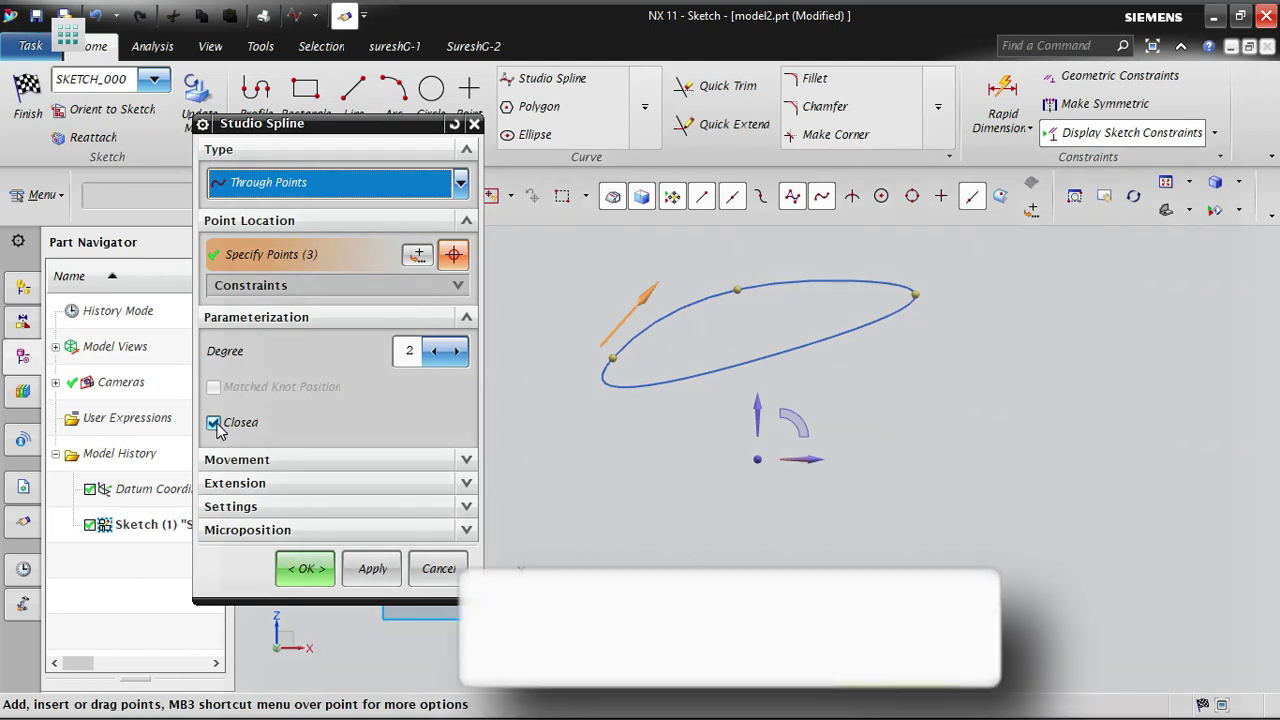
- Turn off Closed, complete the spline through eleven more freehand points as a wide open loop, and undo the spline
{"action": "left_click", "coordinate": [216, 423]}
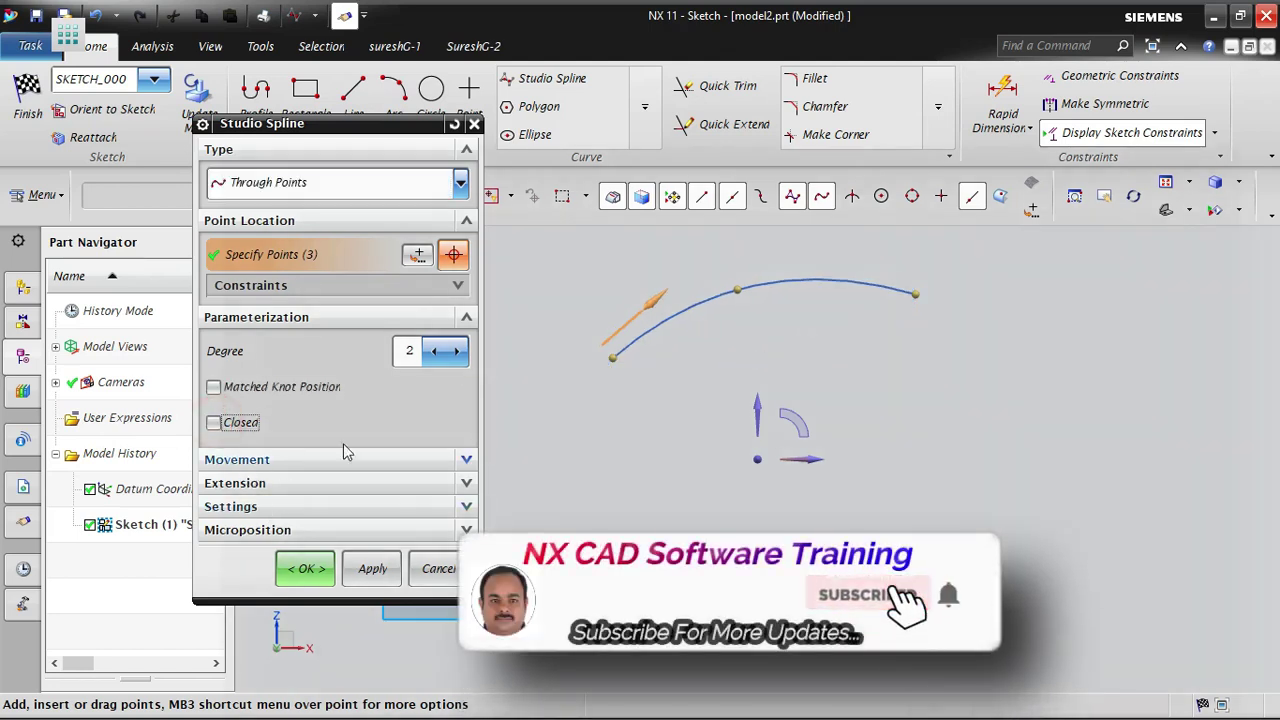
{"action": "left_click", "coordinate": [1015, 335]}
{"action": "left_click", "coordinate": [1162, 303]}
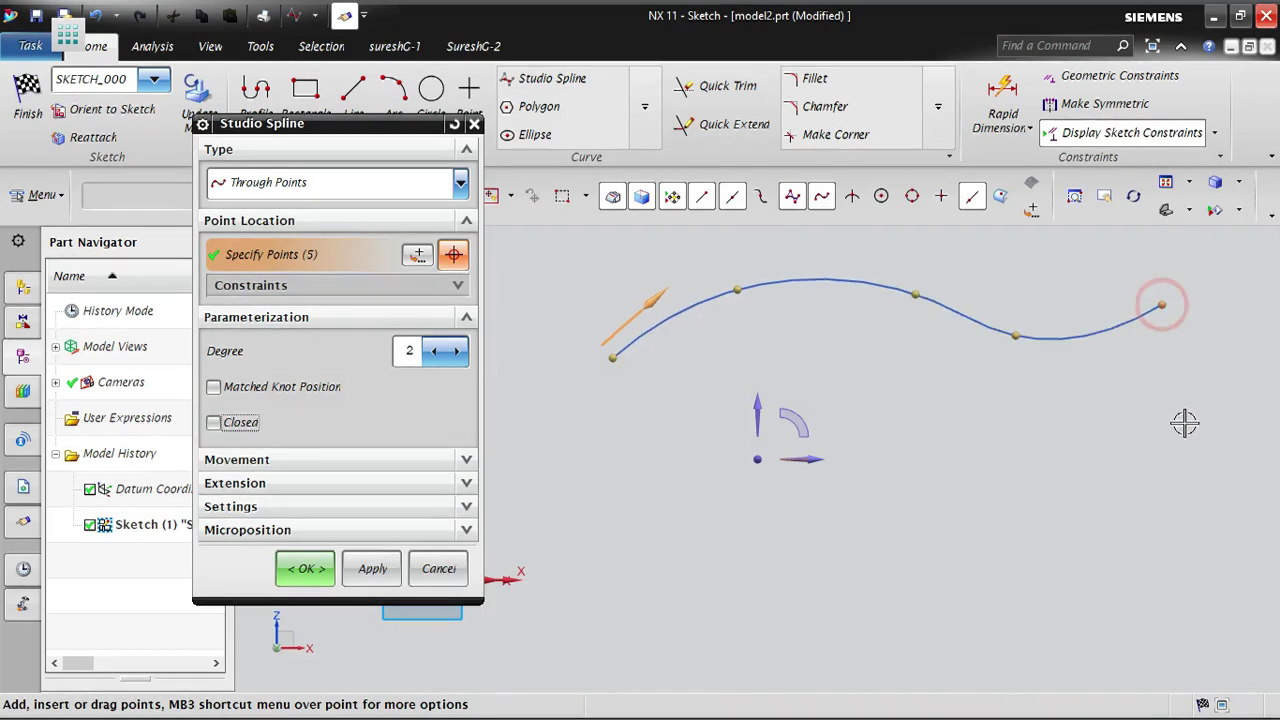
{"action": "left_click", "coordinate": [1192, 446]}
{"action": "left_click", "coordinate": [1115, 553]}
{"action": "left_click", "coordinate": [870, 612]}
{"action": "left_click", "coordinate": [680, 598]}
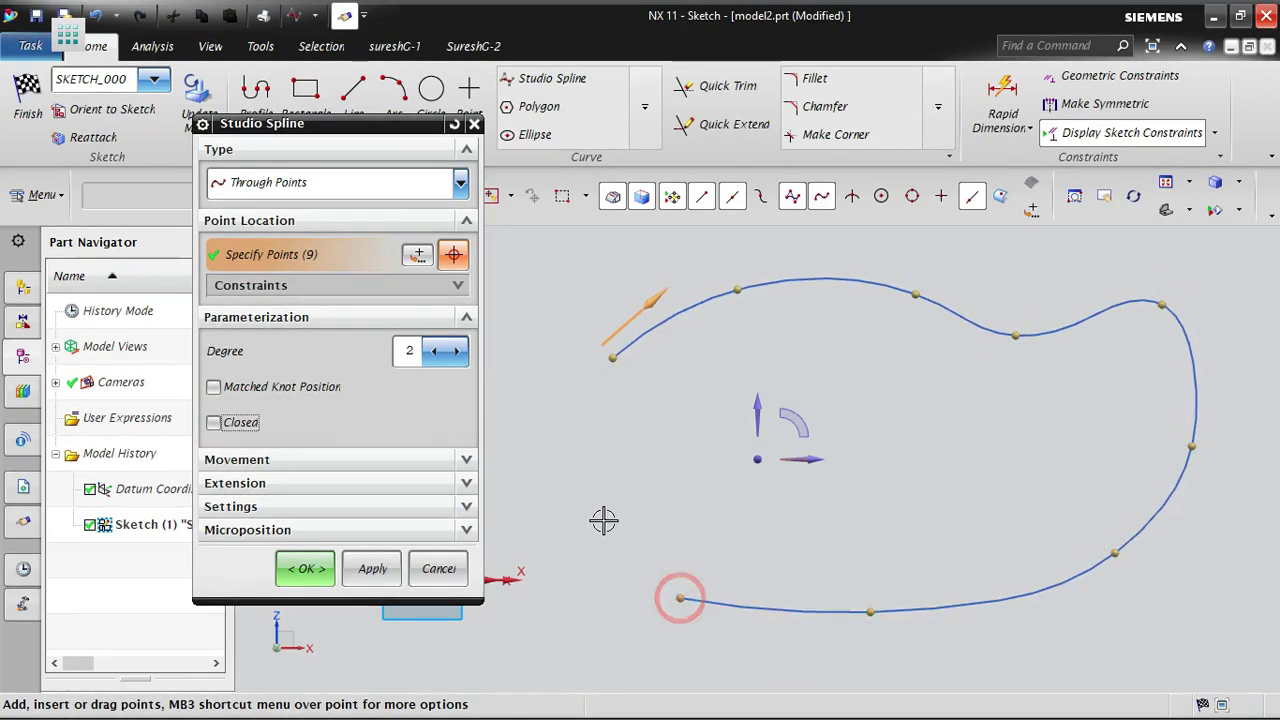
{"action": "left_click", "coordinate": [596, 519]}
{"action": "left_click", "coordinate": [556, 457]}
{"action": "left_click", "coordinate": [525, 413]}
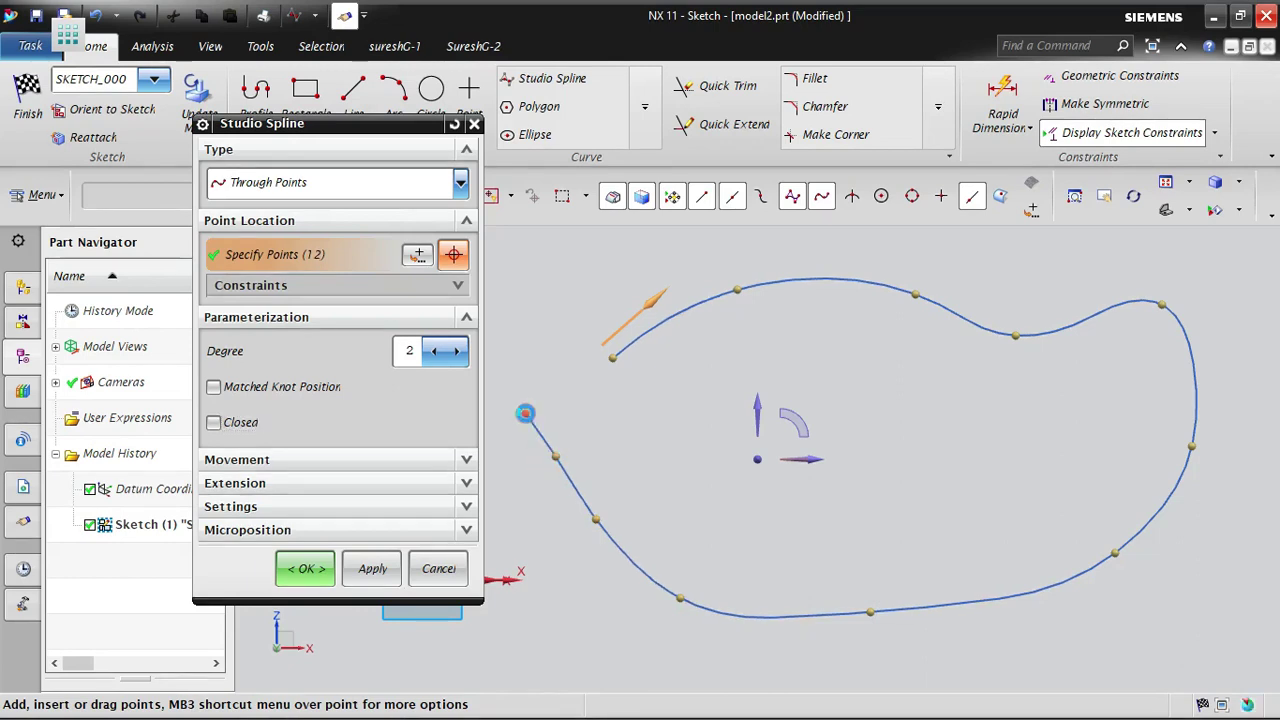
{"action": "left_click", "coordinate": [530, 318]}
{"action": "left_click", "coordinate": [581, 265]}
{"action": "middle_click", "coordinate": [734, 535]}
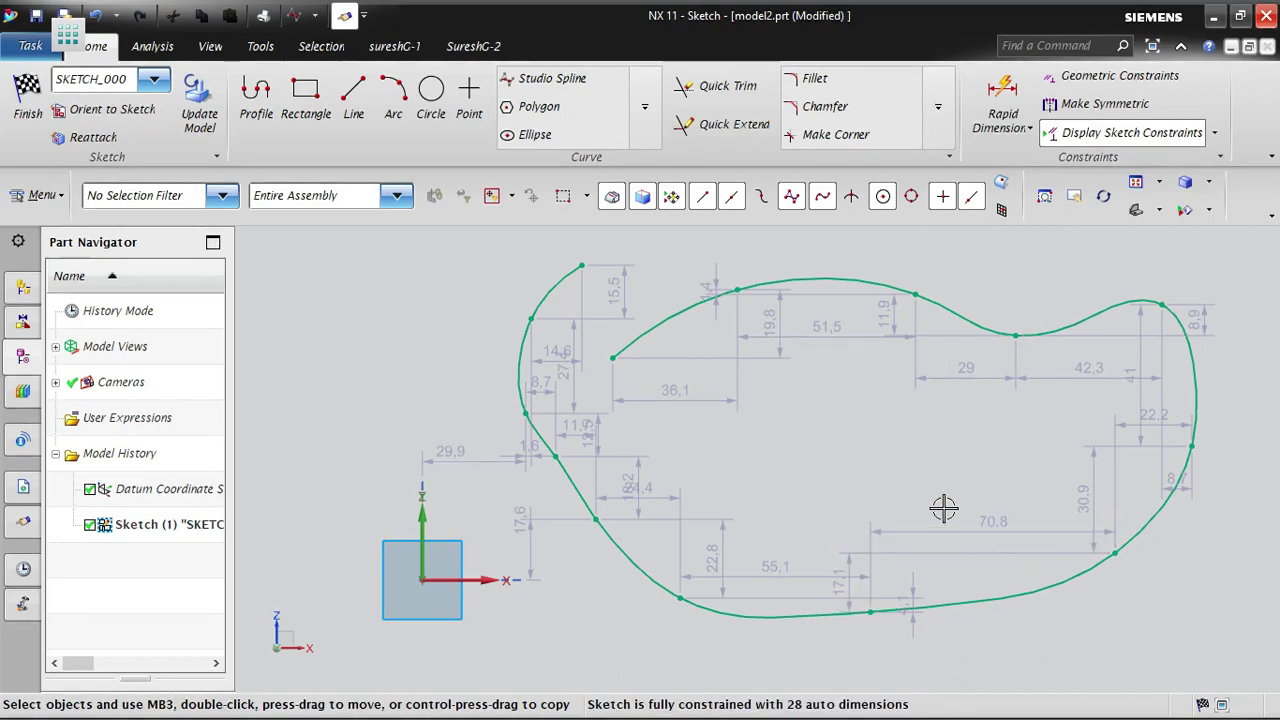
{"action": "key", "text": "ctrl+z"}
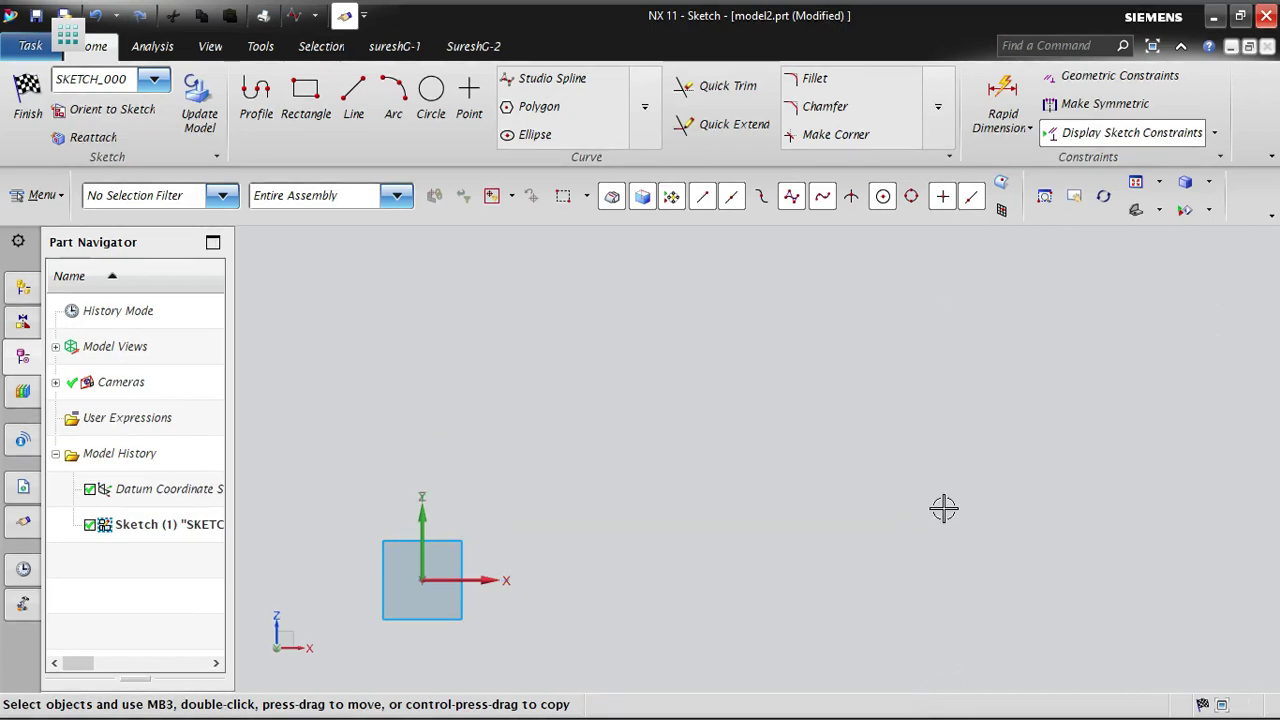
- Place ten freehand sketch points in a row rising away from the origin, starting about 20 mm right of and 18 mm above it
{"action": "left_click", "coordinate": [470, 100]}
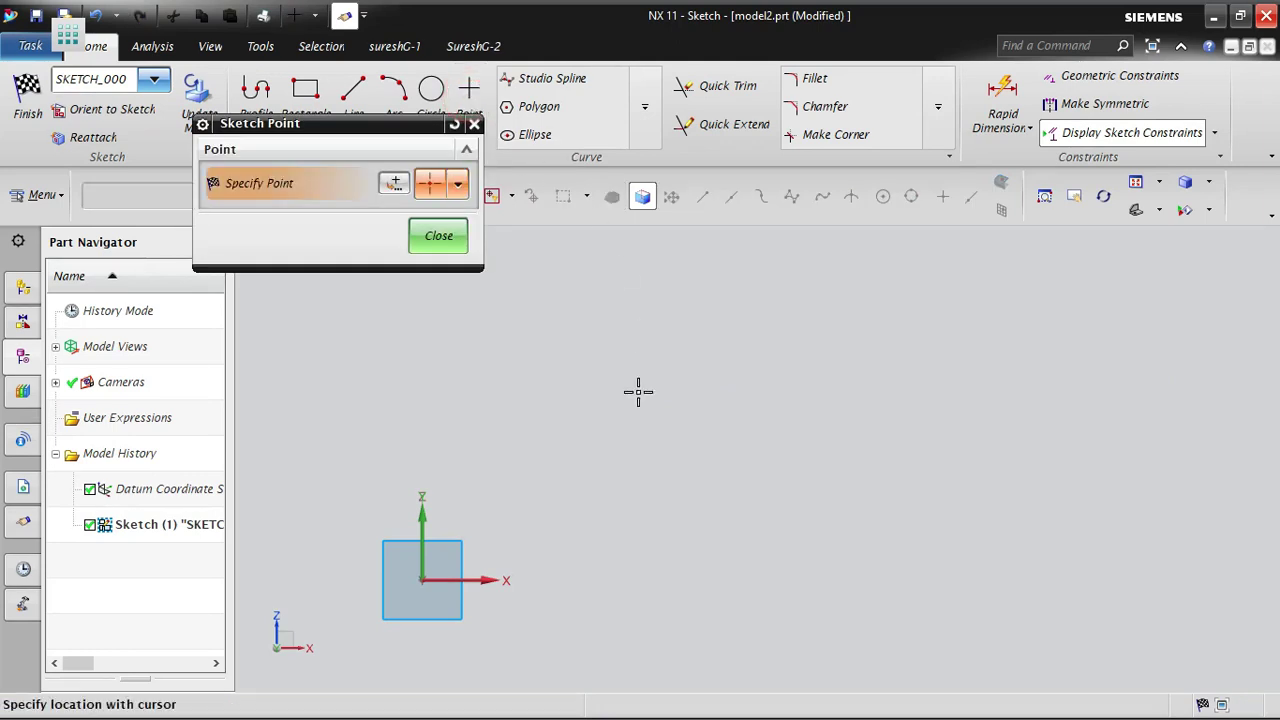
{"action": "left_click", "coordinate": [491, 519]}
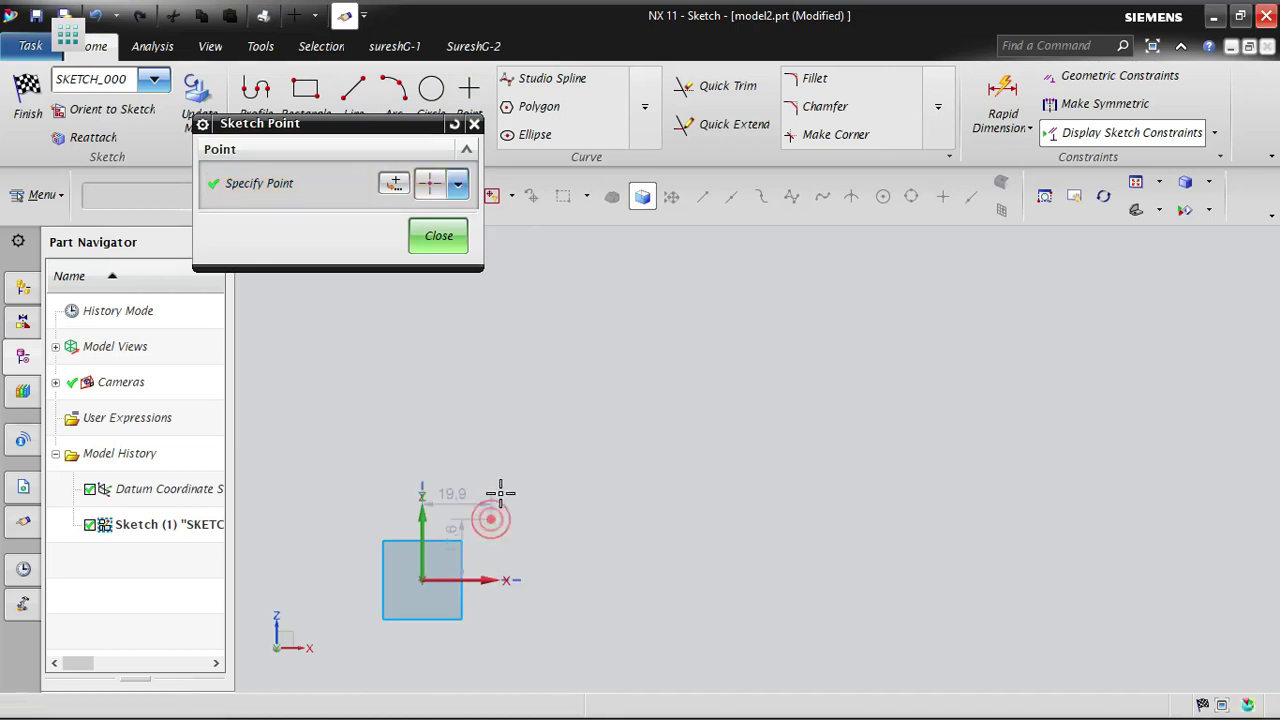
{"action": "left_click", "coordinate": [527, 460]}
{"action": "left_click", "coordinate": [575, 411]}
{"action": "left_click", "coordinate": [607, 371]}
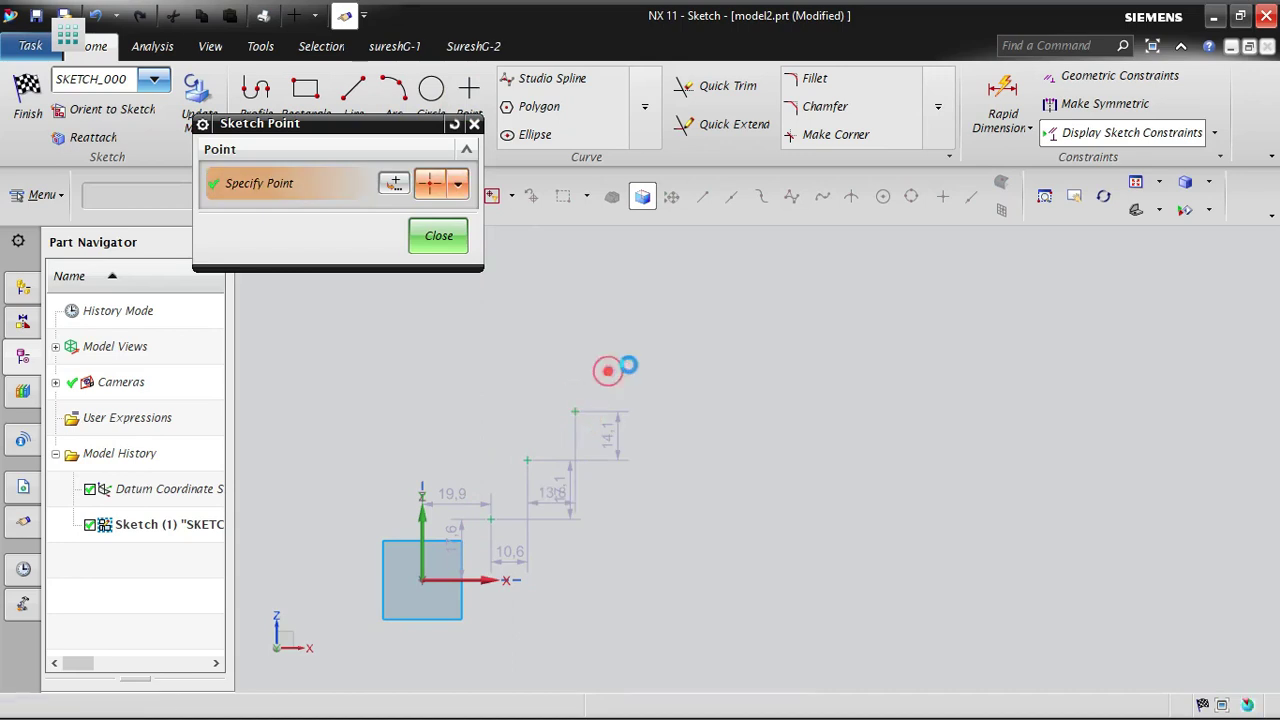
{"action": "left_click", "coordinate": [660, 335]}
{"action": "left_click", "coordinate": [738, 297]}
{"action": "left_click", "coordinate": [818, 273]}
{"action": "left_click", "coordinate": [892, 270]}
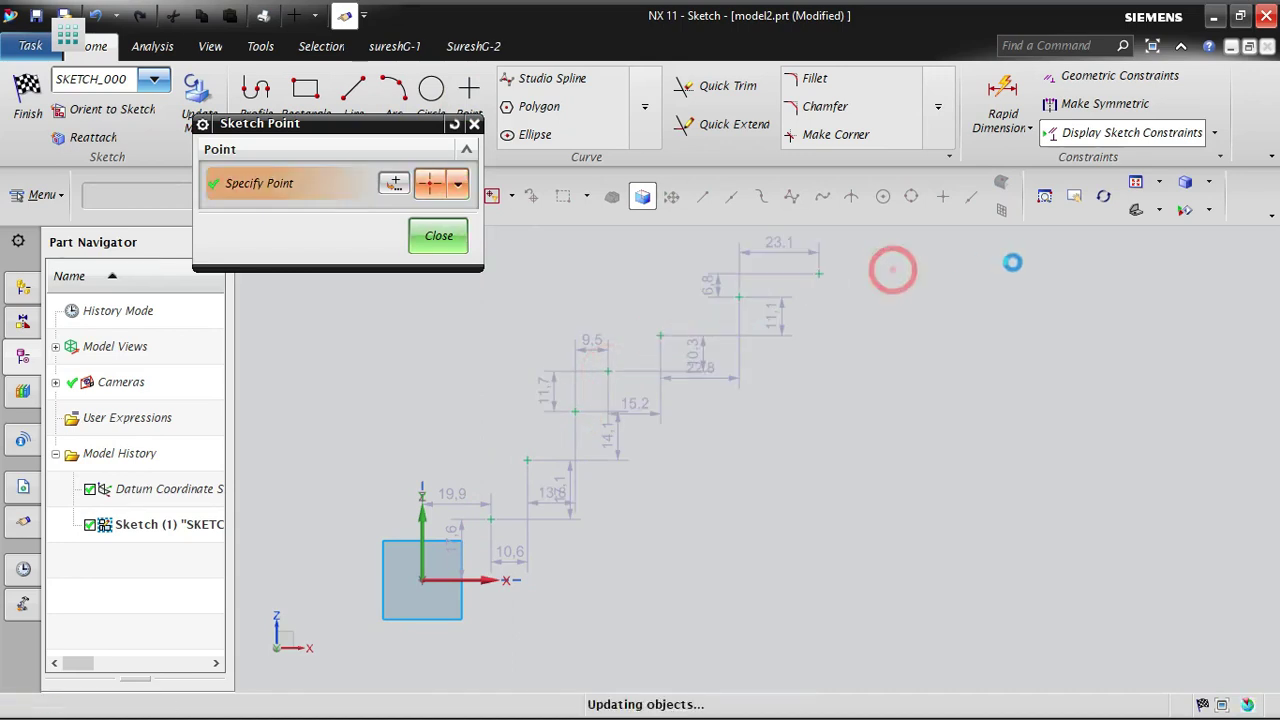
{"action": "left_click", "coordinate": [1012, 263]}
{"action": "left_click", "coordinate": [1086, 294]}
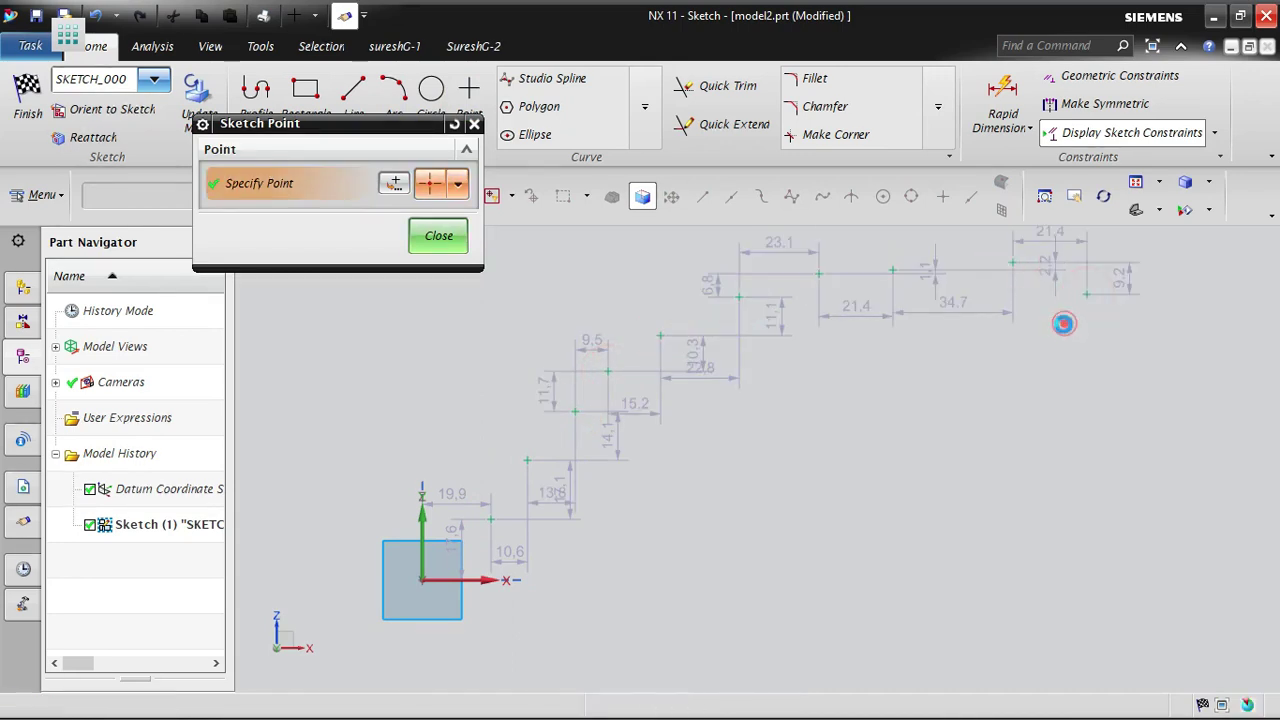
- Place a second row of thirteen freehand points below the first, running back to the sketch origin, and end the Point command
{"action": "left_click", "coordinate": [1063, 323]}
{"action": "left_click", "coordinate": [1029, 326]}
{"action": "left_click", "coordinate": [878, 337]}
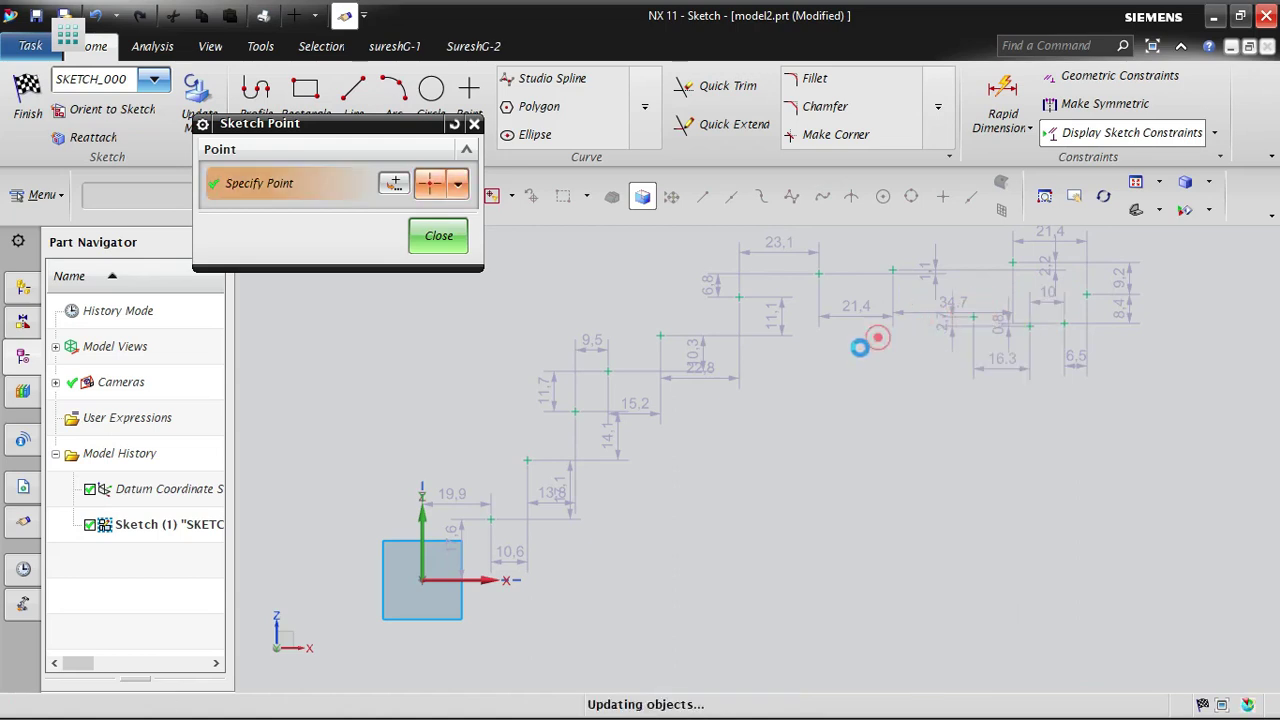
{"action": "left_click", "coordinate": [816, 358]}
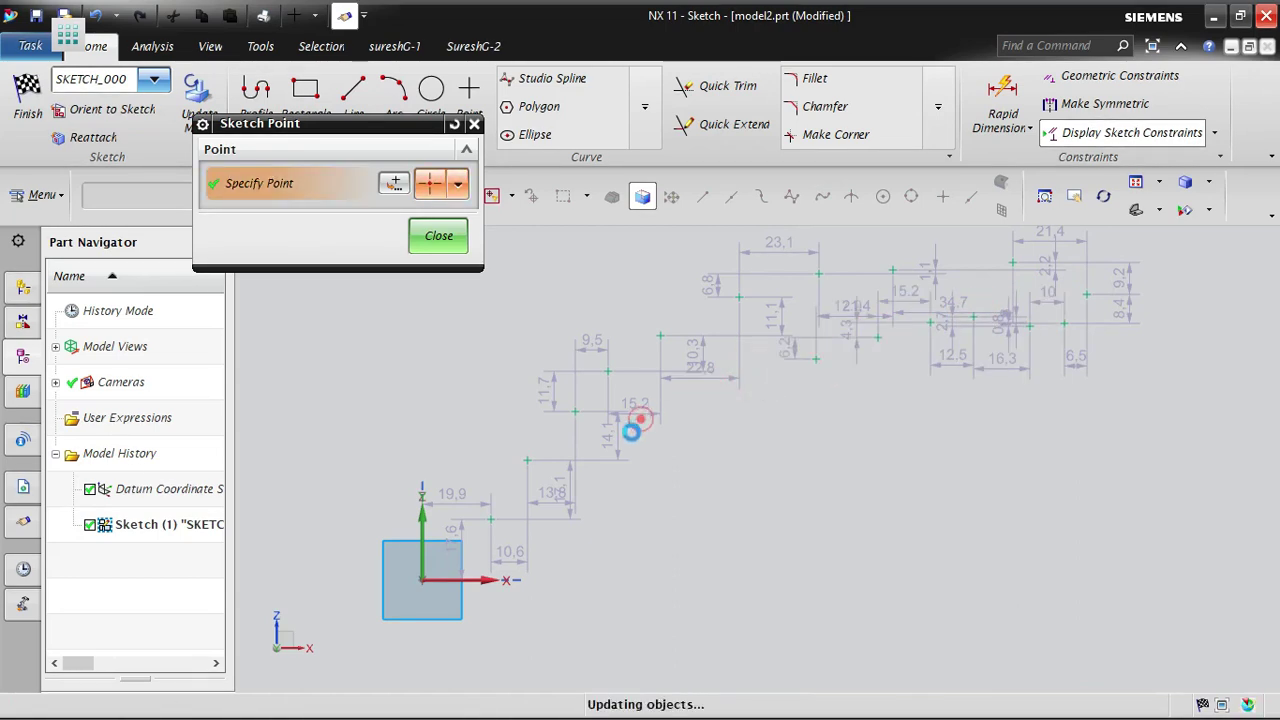
{"action": "left_click", "coordinate": [640, 419]}
{"action": "left_click", "coordinate": [574, 474]}
{"action": "left_click", "coordinate": [505, 545]}
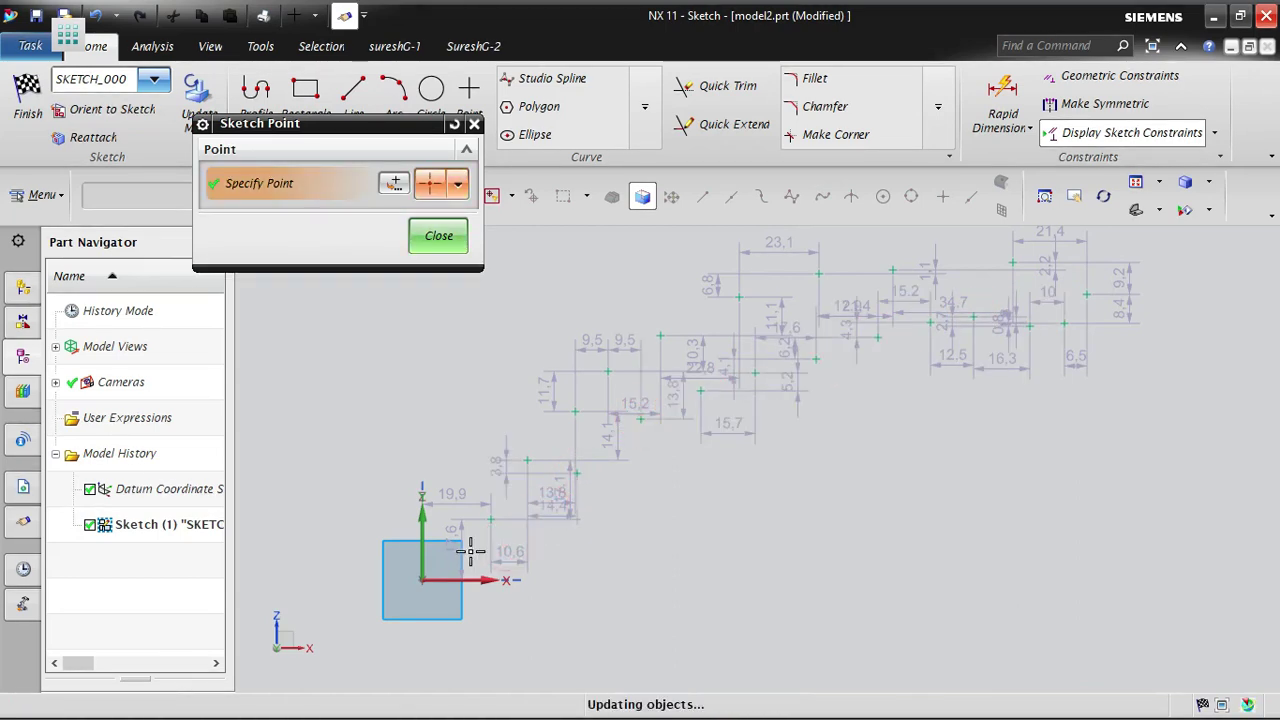
{"action": "left_click", "coordinate": [474, 551]}
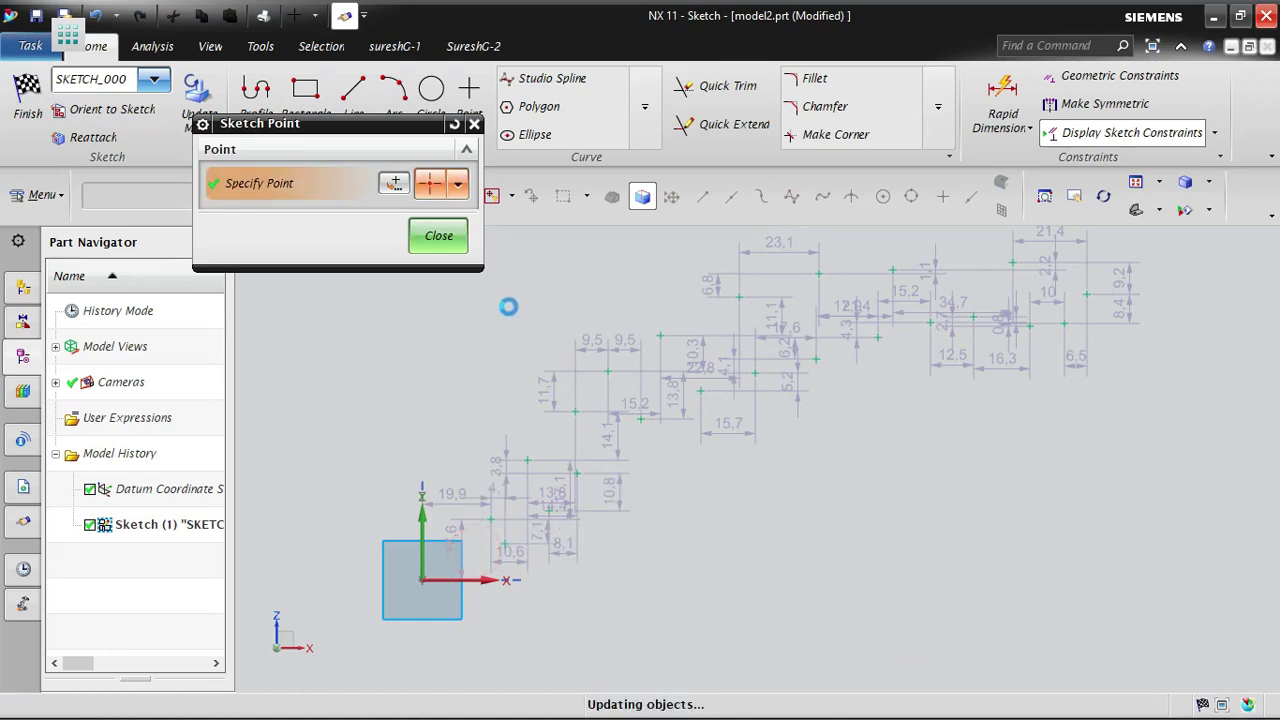
{"action": "left_click", "coordinate": [441, 237]}
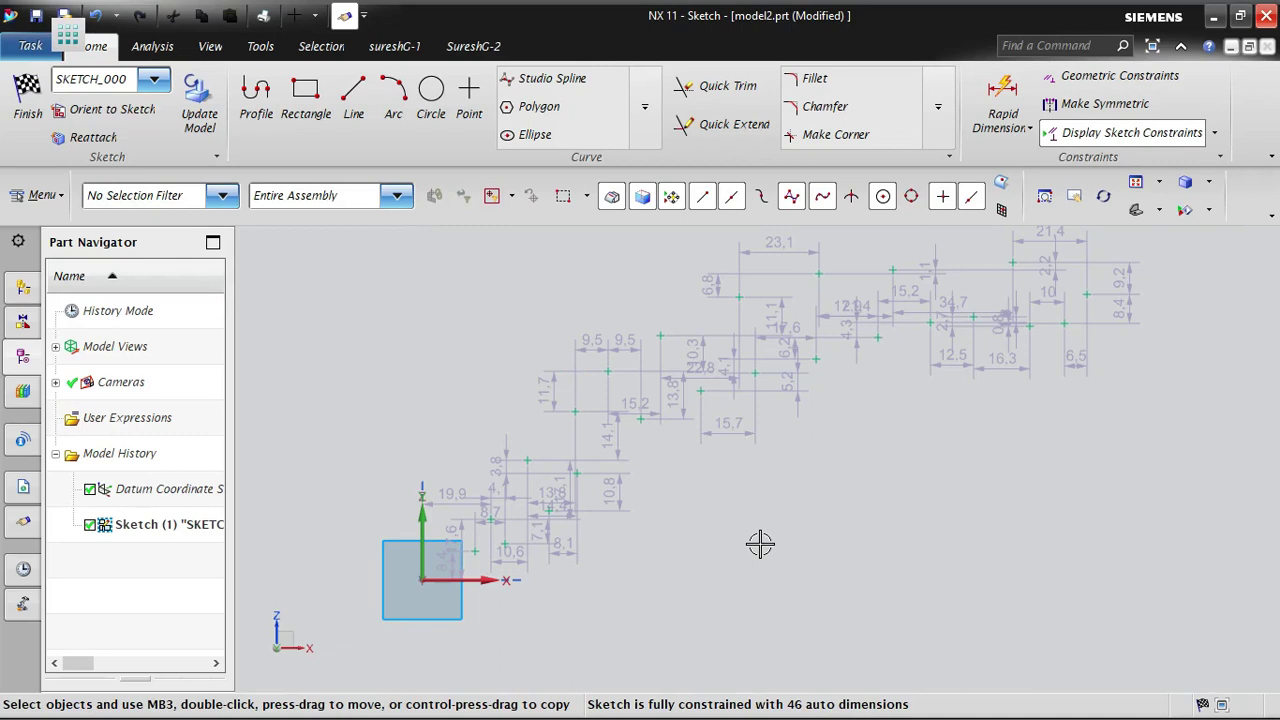
- Start a new Studio Spline with the Through Points type and move its dialog clear of the sketch points
{"action": "left_click", "coordinate": [570, 80]}
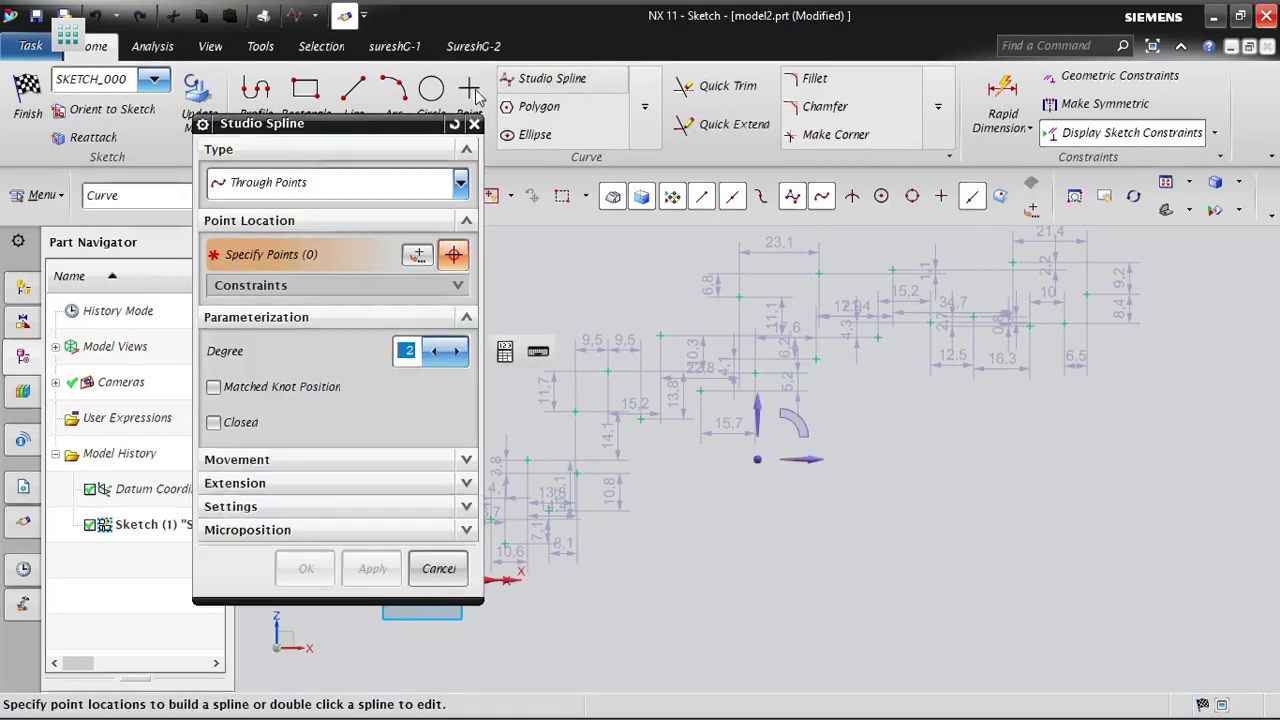
{"action": "left_click", "coordinate": [323, 189]}
{"action": "left_click", "coordinate": [300, 210]}
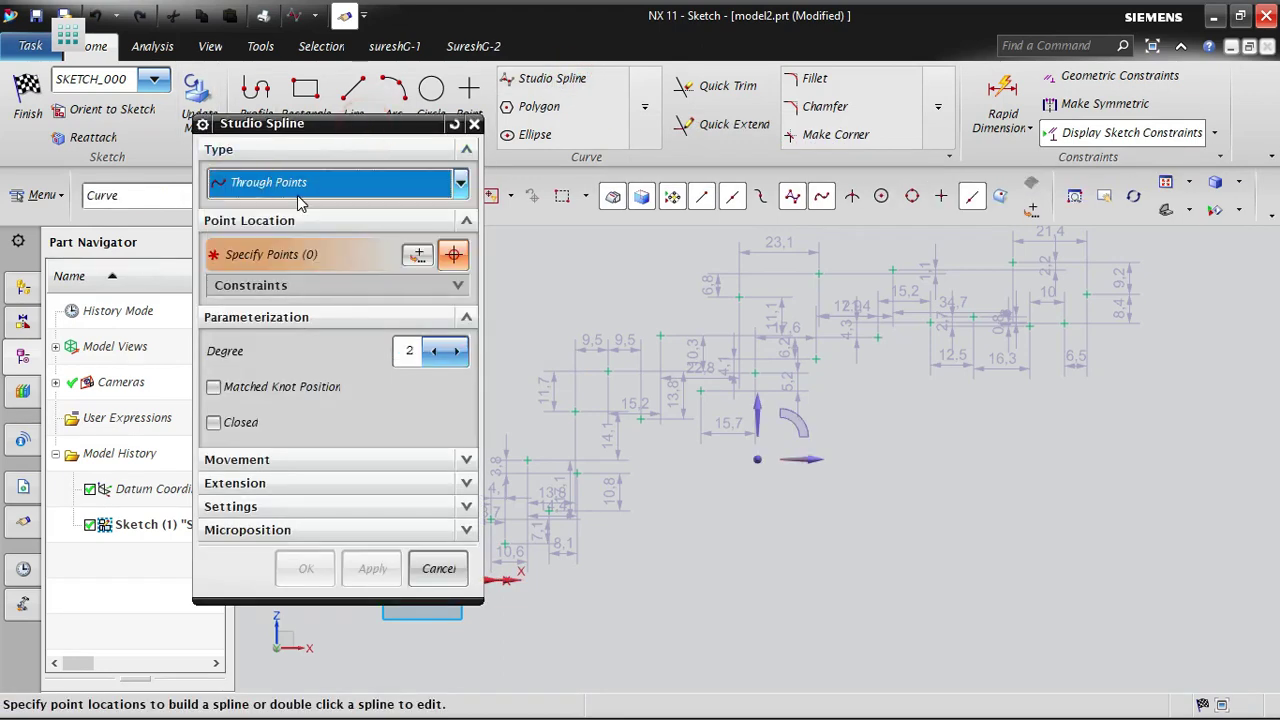
{"action": "left_click_drag", "start_coordinate": [390, 124], "coordinate": [279, 105]}
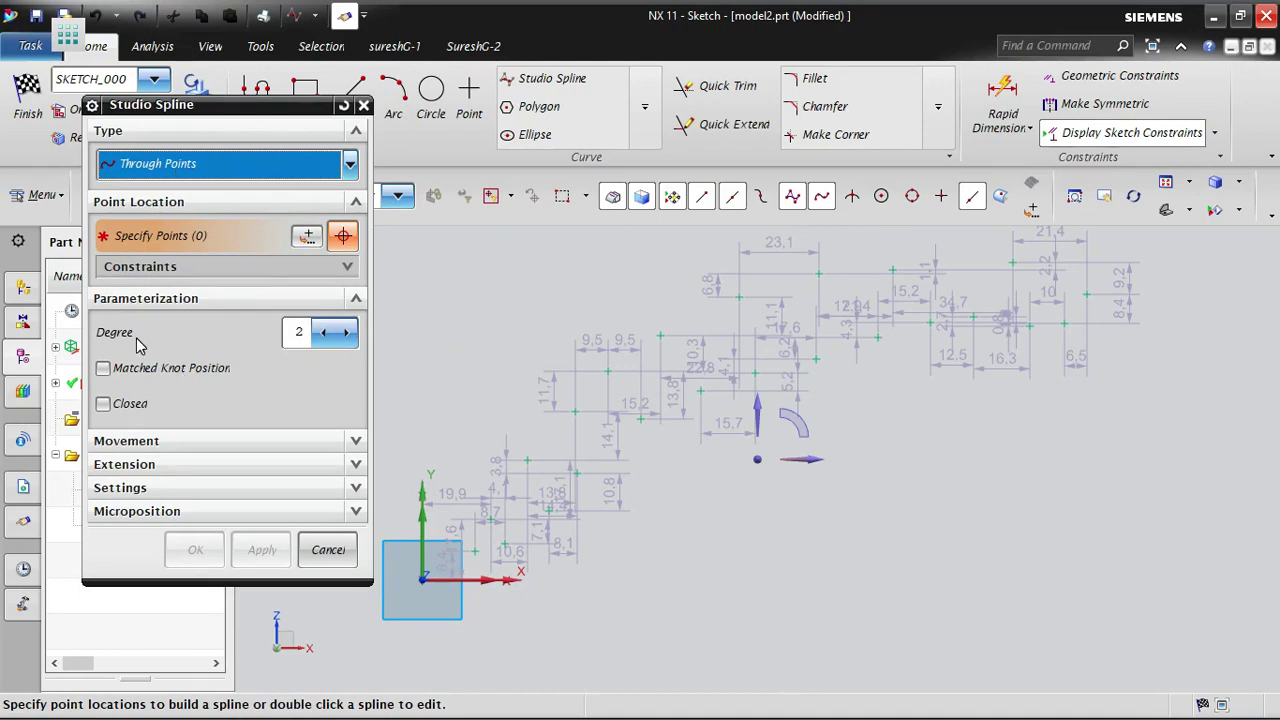
- Try to set the spline degree to 25 and dismiss the resulting alert
{"action": "left_click", "coordinate": [302, 332]}
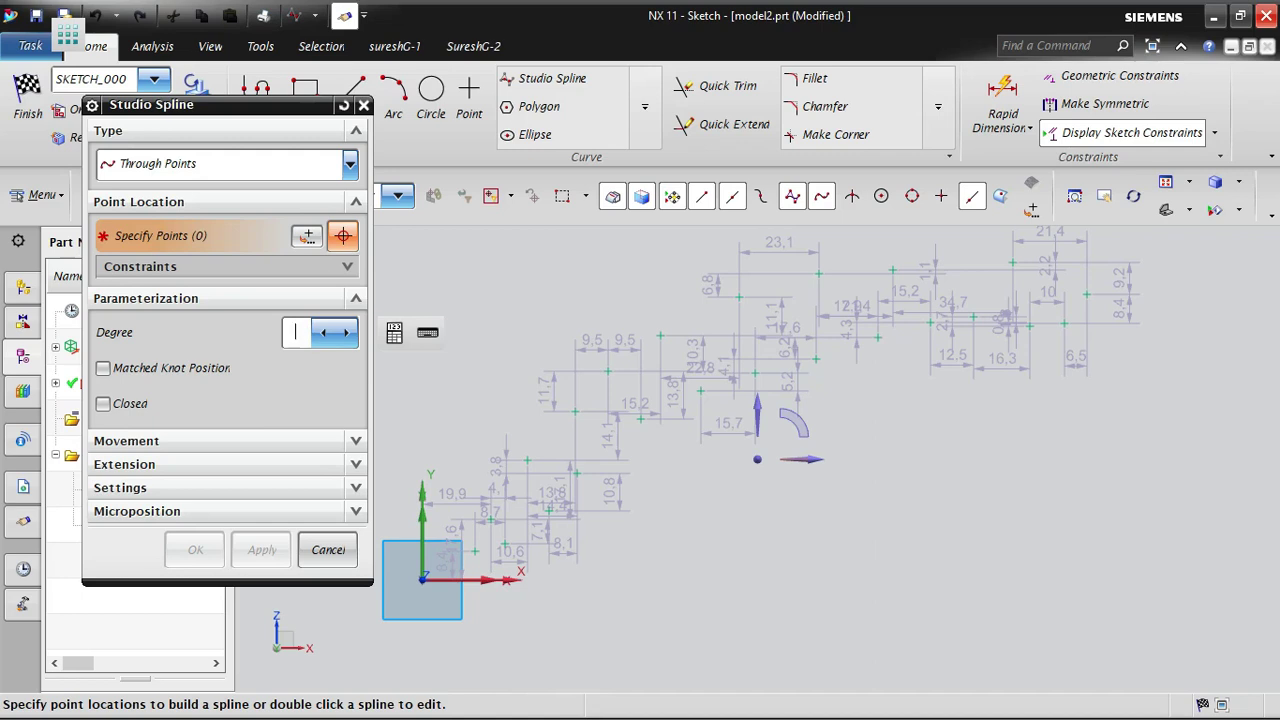
{"action": "double_click", "coordinate": [305, 332]}
{"action": "type", "text": "25"}
{"action": "key", "text": "Return"}
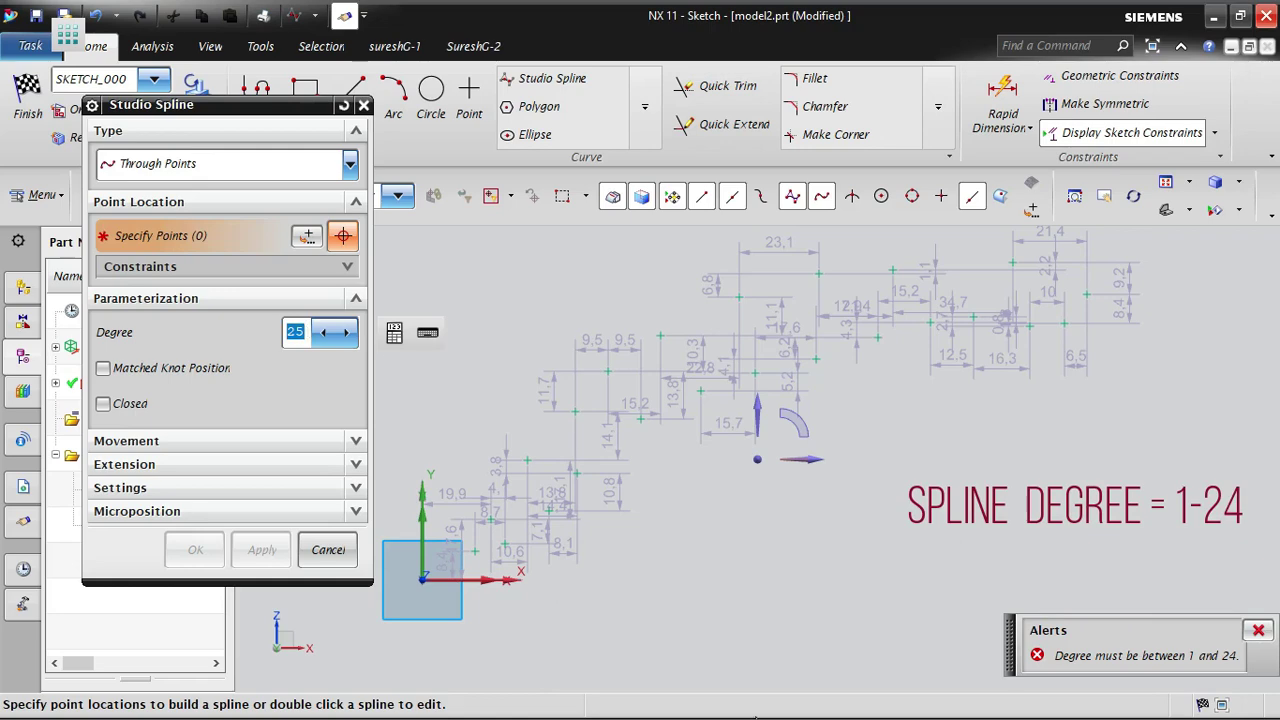
{"action": "left_click_drag", "start_coordinate": [1008, 645], "coordinate": [766, 553]}
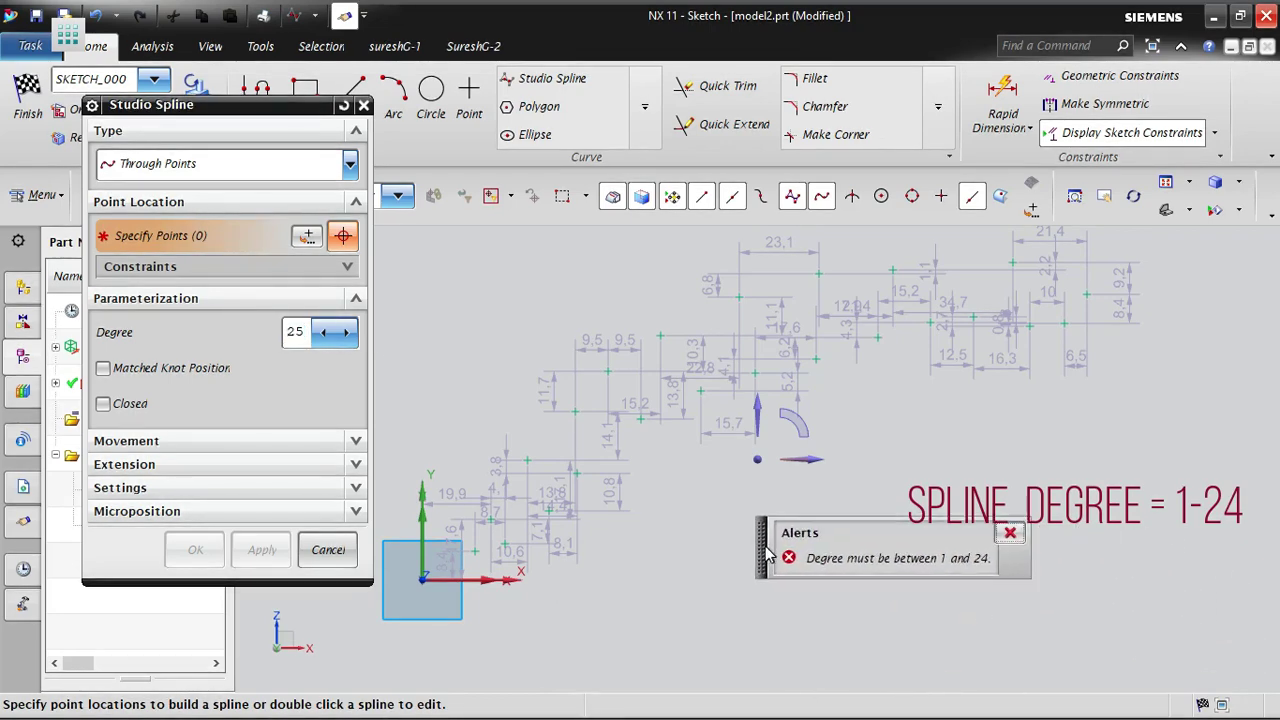
{"action": "left_click", "coordinate": [1009, 532]}
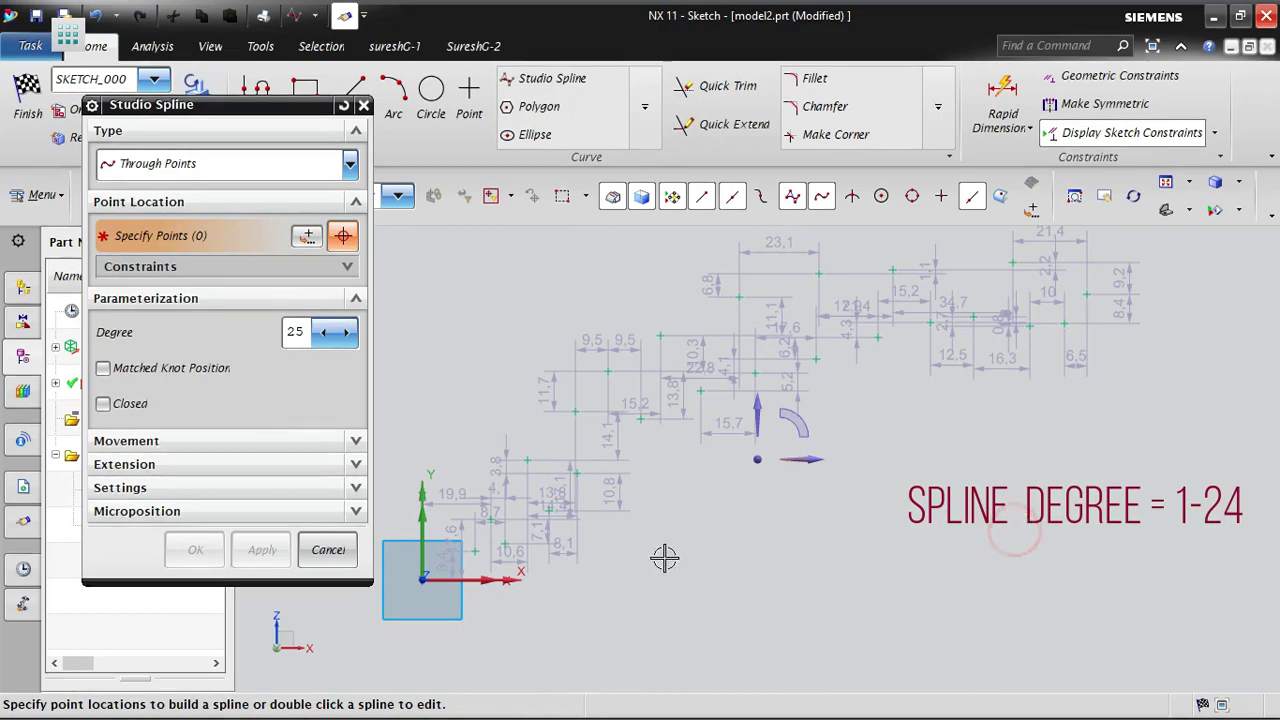
- Set the spline degree to 3 with the type kept at Through Points
{"action": "double_click", "coordinate": [304, 333]}
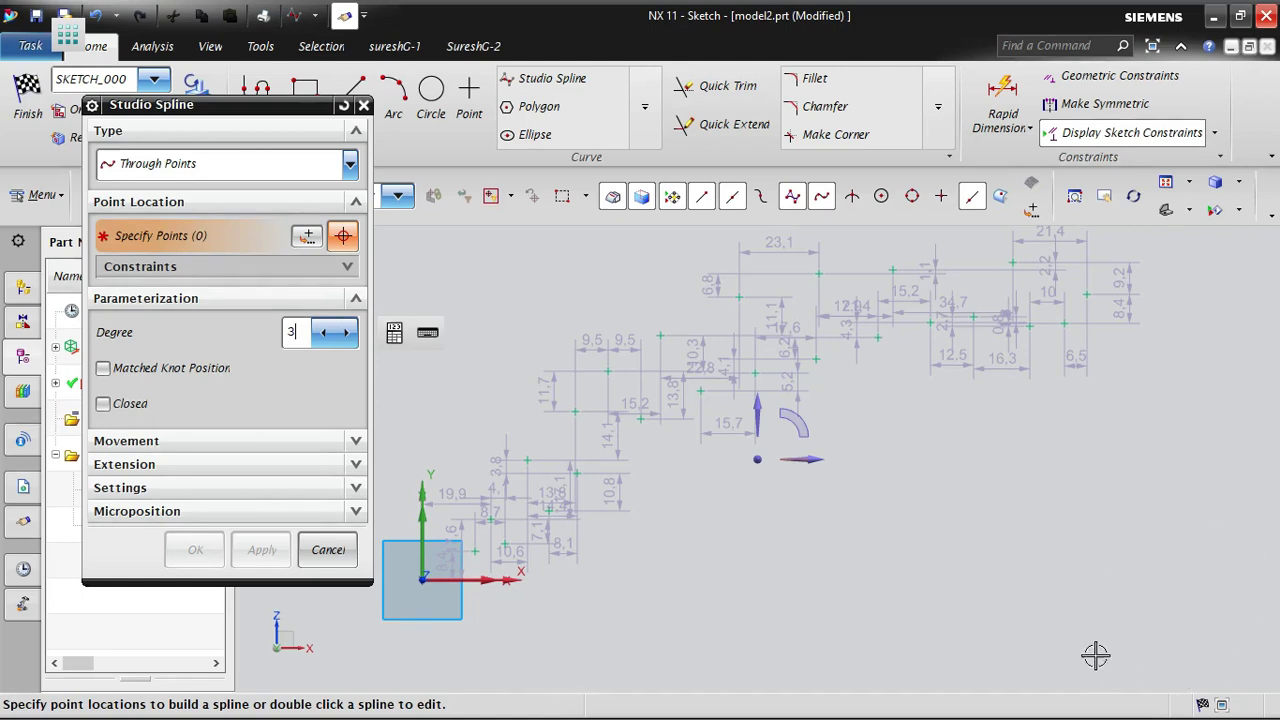
{"action": "left_click", "coordinate": [232, 163]}
{"action": "left_click", "coordinate": [235, 163]}
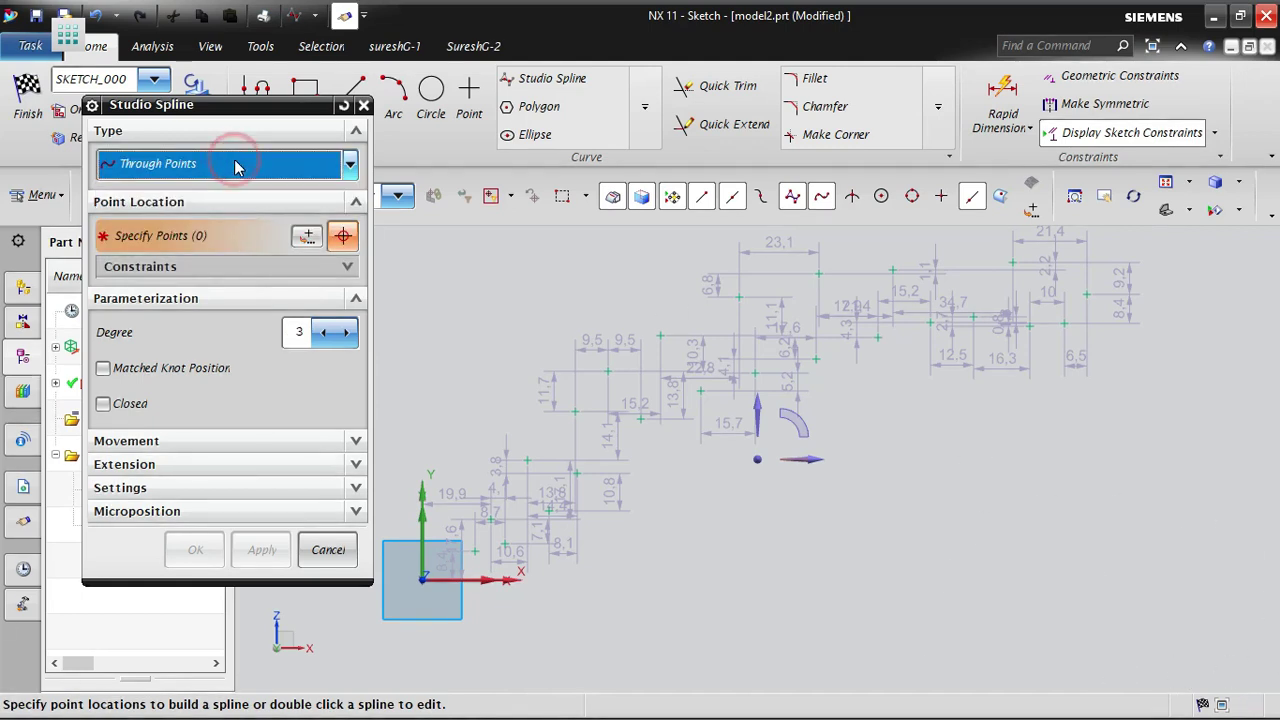
- Activate point specification for the spline and restrict point snapping to Existing Point only
{"action": "left_click", "coordinate": [342, 236]}
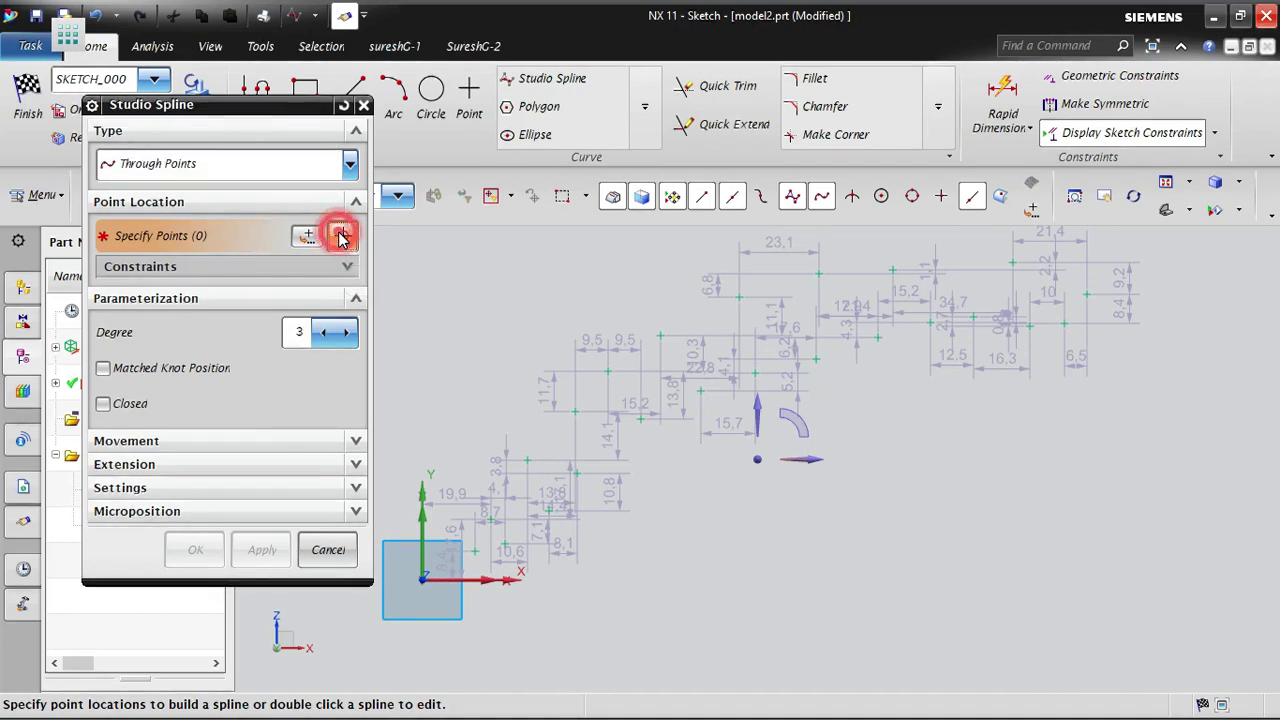
{"action": "left_click", "coordinate": [703, 196]}
{"action": "left_click", "coordinate": [731, 196]}
{"action": "left_click", "coordinate": [790, 196]}
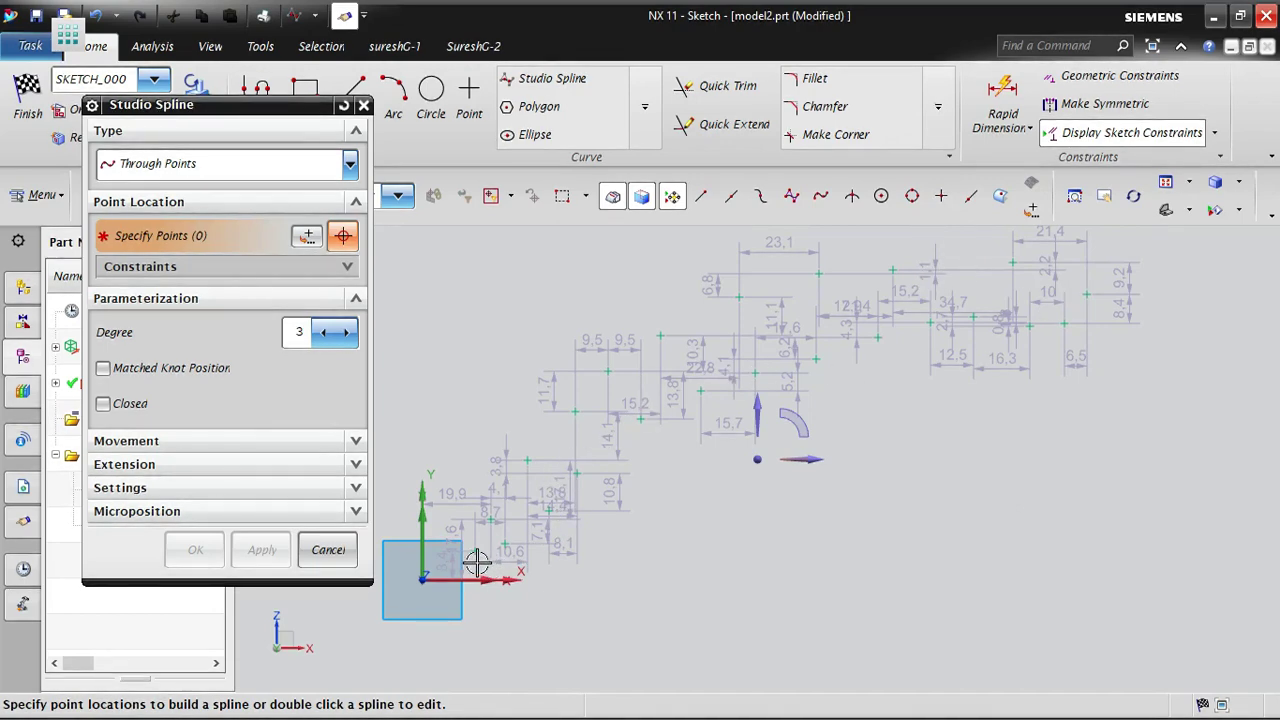
{"action": "left_click", "coordinate": [942, 197]}
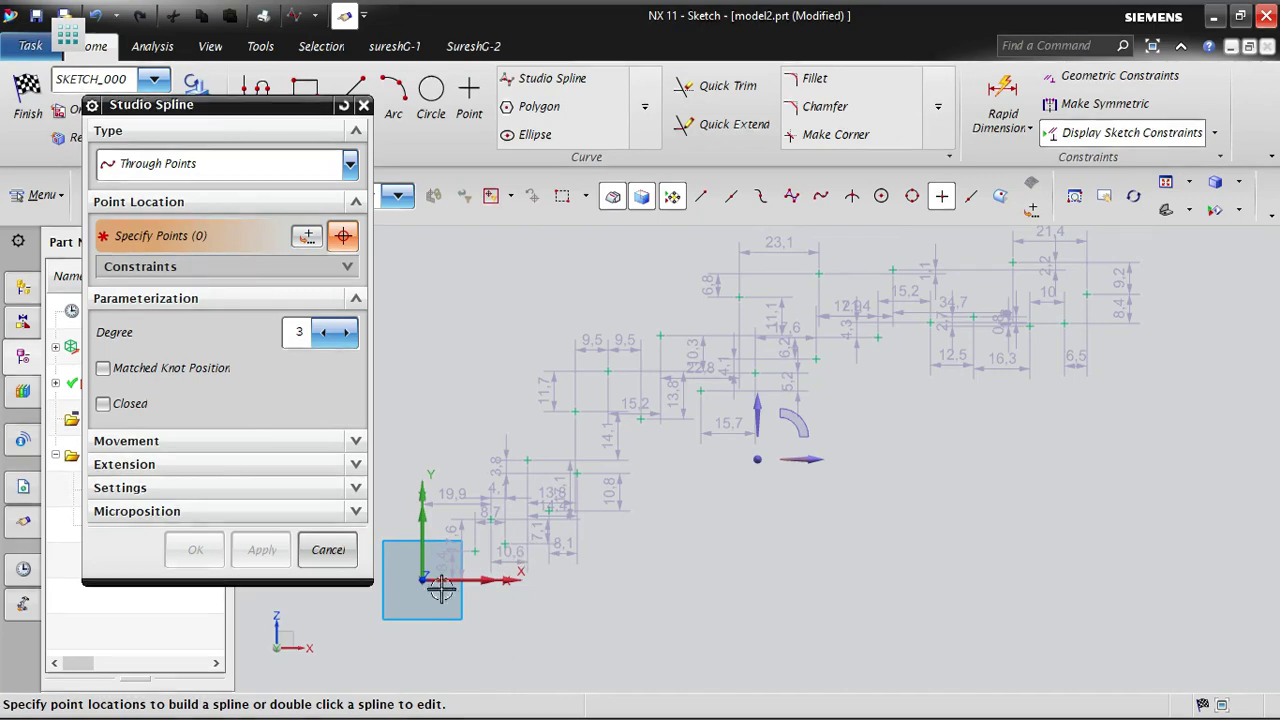
- Run the spline through the first four existing sketch points up the upper row, starting from the point nearest the origin
{"action": "scroll", "coordinate": [402, 600], "scroll_direction": "up", "scroll_amount": 3}
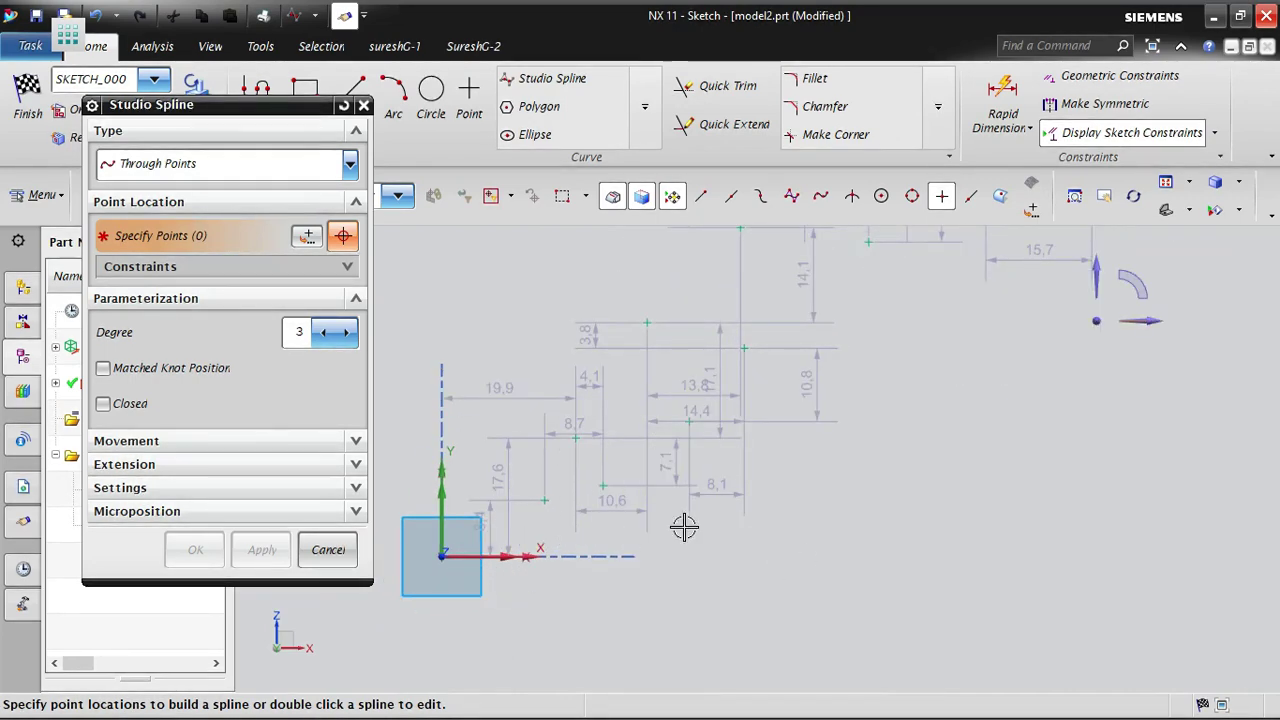
{"action": "left_click", "coordinate": [544, 500]}
{"action": "left_click", "coordinate": [583, 437]}
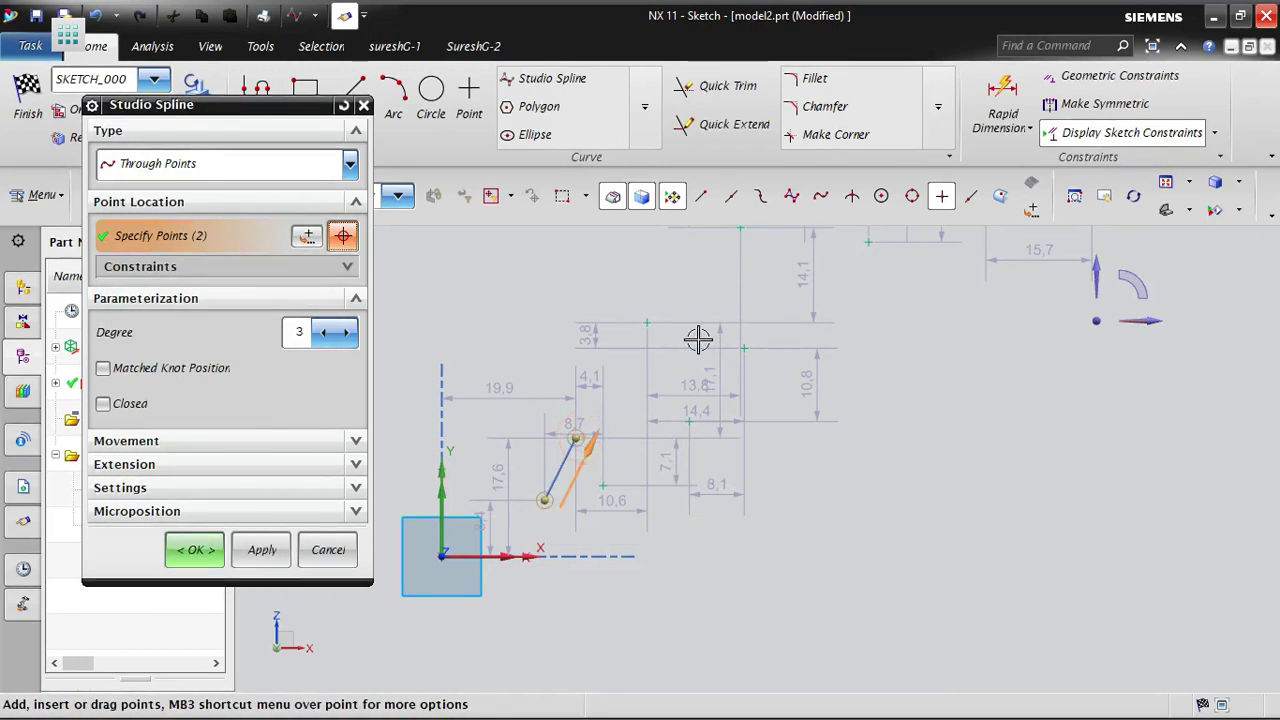
{"action": "left_click", "coordinate": [647, 323]}
{"action": "scroll", "coordinate": [586, 436], "scroll_direction": "down", "scroll_amount": 2}
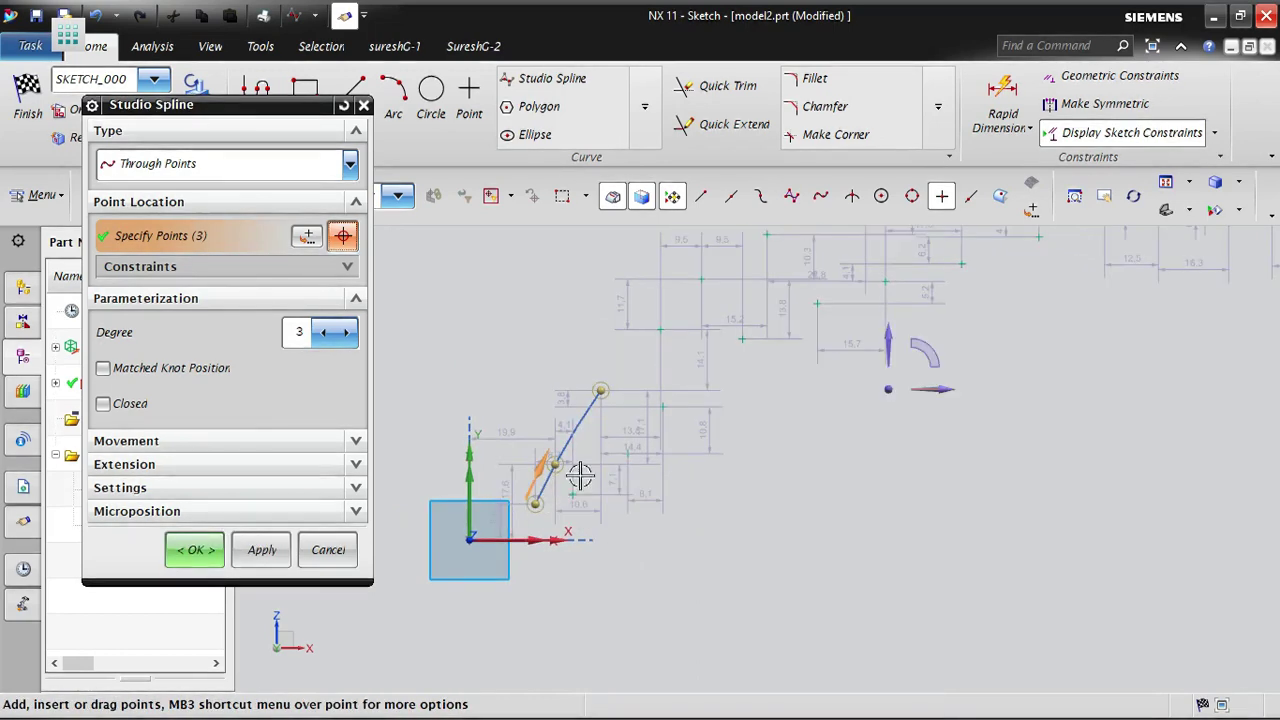
{"action": "left_click", "coordinate": [662, 336]}
{"action": "scroll", "coordinate": [471, 583], "scroll_direction": "down", "scroll_amount": 3}
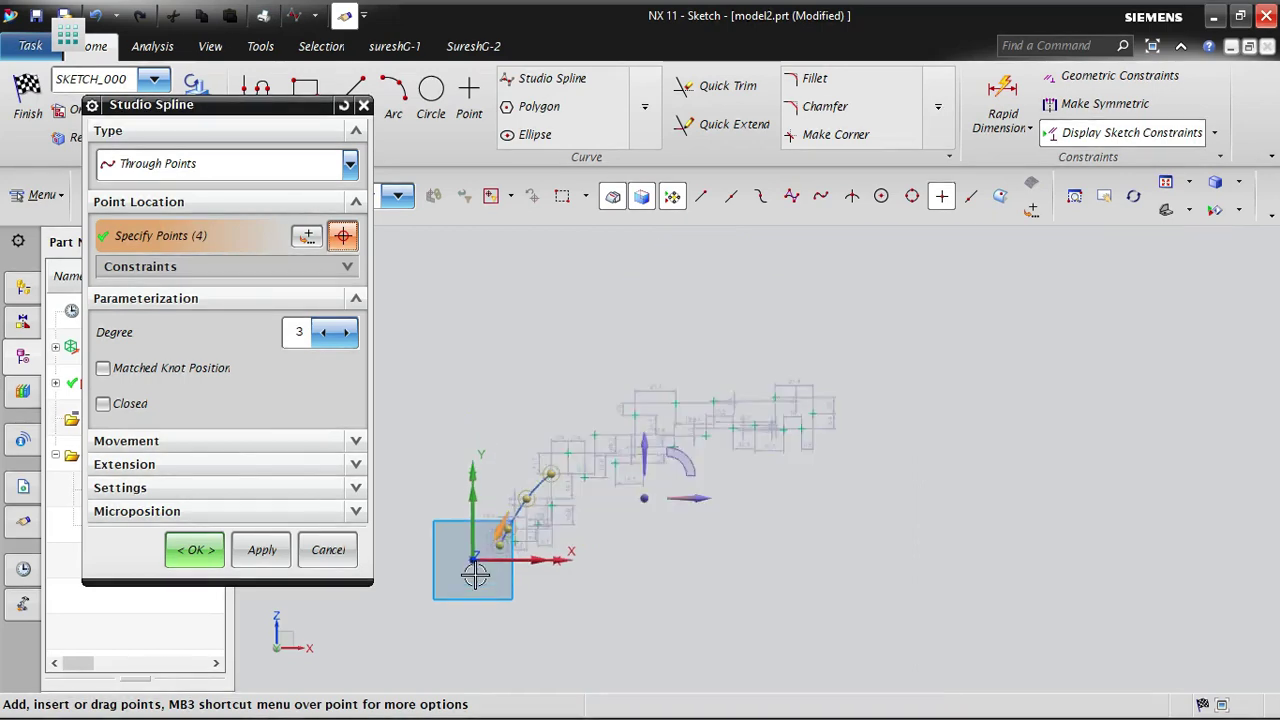
- Extend the spline through the next seven existing points along the upper row to the point farthest from the origin
{"action": "scroll", "coordinate": [686, 440], "scroll_direction": "up", "scroll_amount": 5}
{"action": "scroll", "coordinate": [649, 420], "scroll_direction": "down", "scroll_amount": 2}
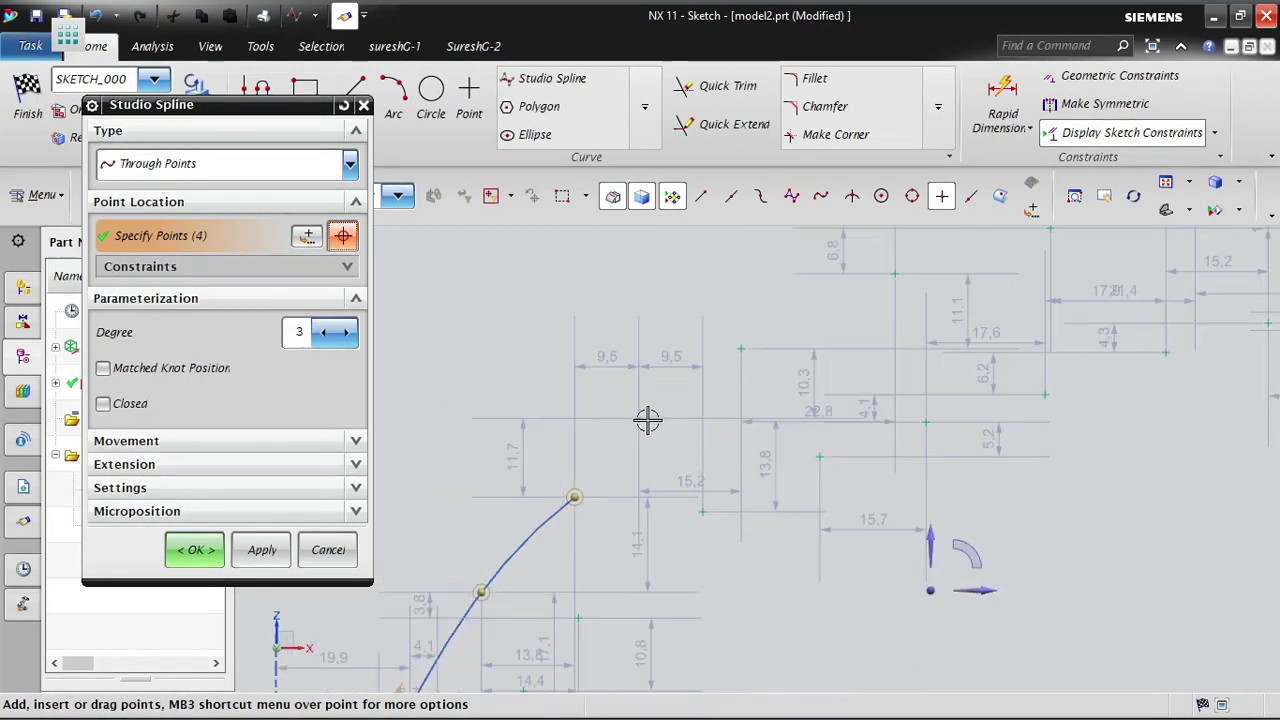
{"action": "left_click", "coordinate": [639, 418]}
{"action": "left_click", "coordinate": [740, 355]}
{"action": "scroll", "coordinate": [531, 577], "scroll_direction": "down", "scroll_amount": 3}
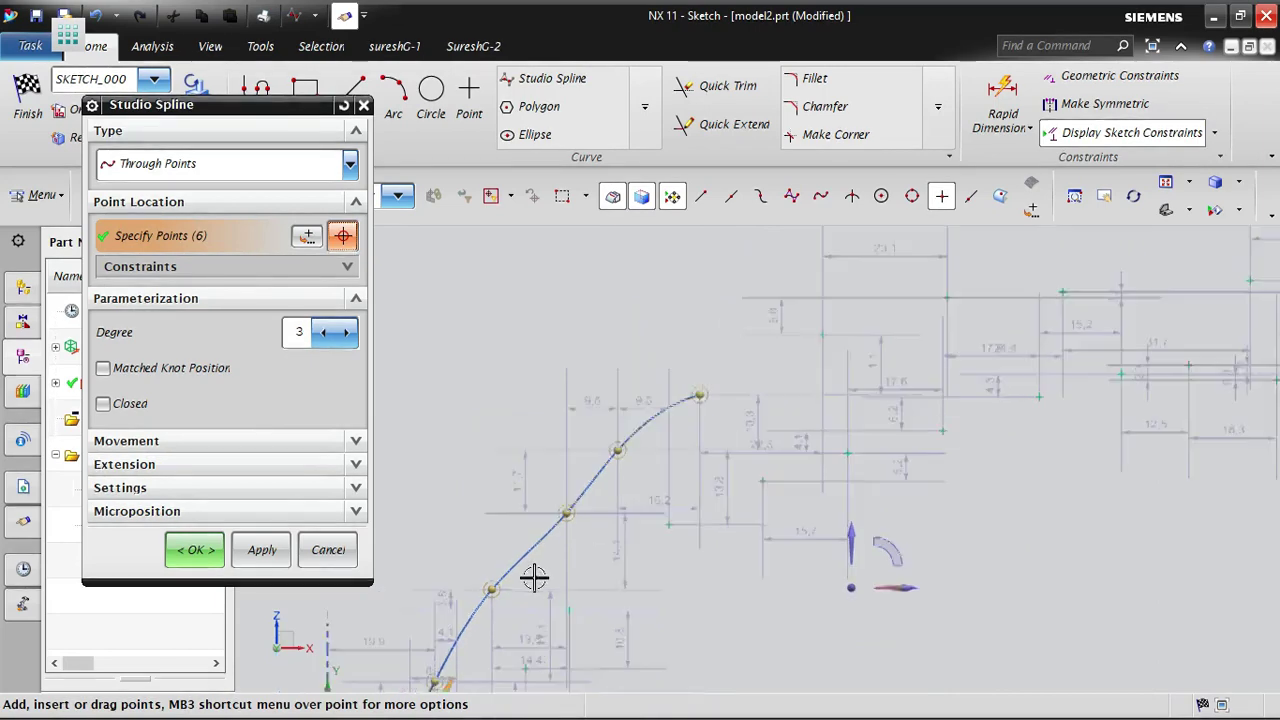
{"action": "left_click", "coordinate": [717, 420]}
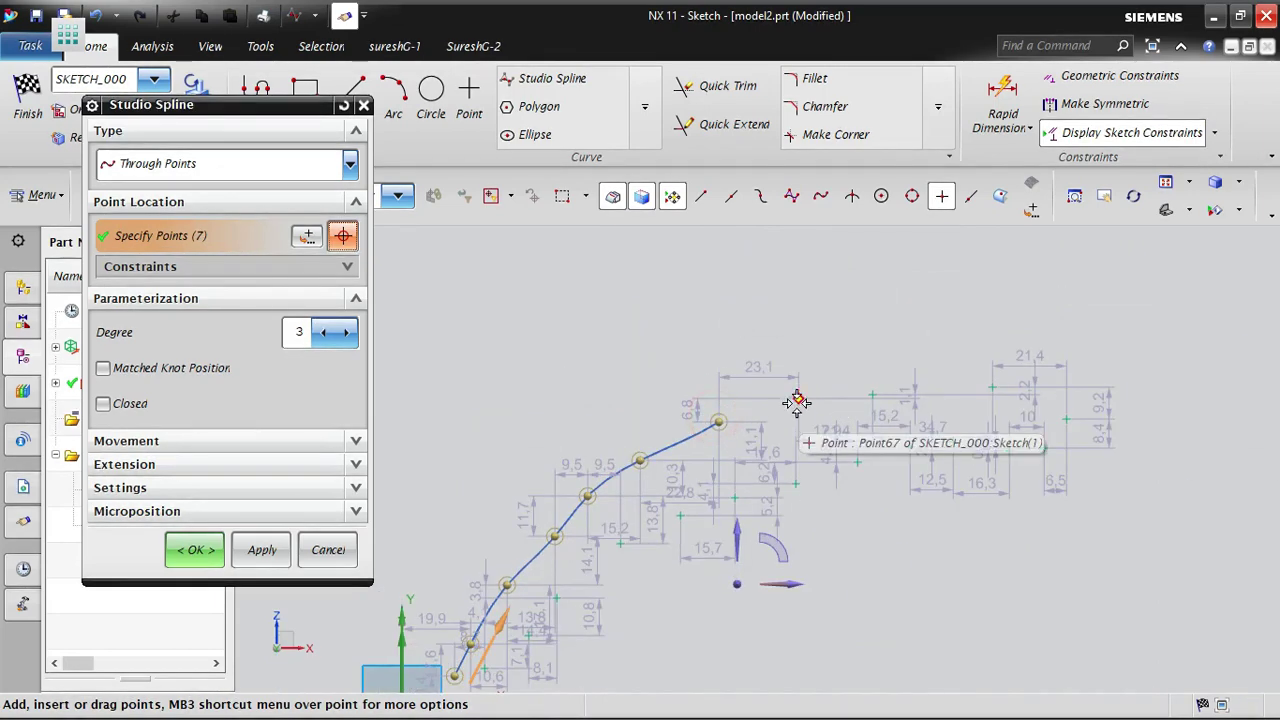
{"action": "left_click", "coordinate": [797, 399]}
{"action": "left_click", "coordinate": [872, 393]}
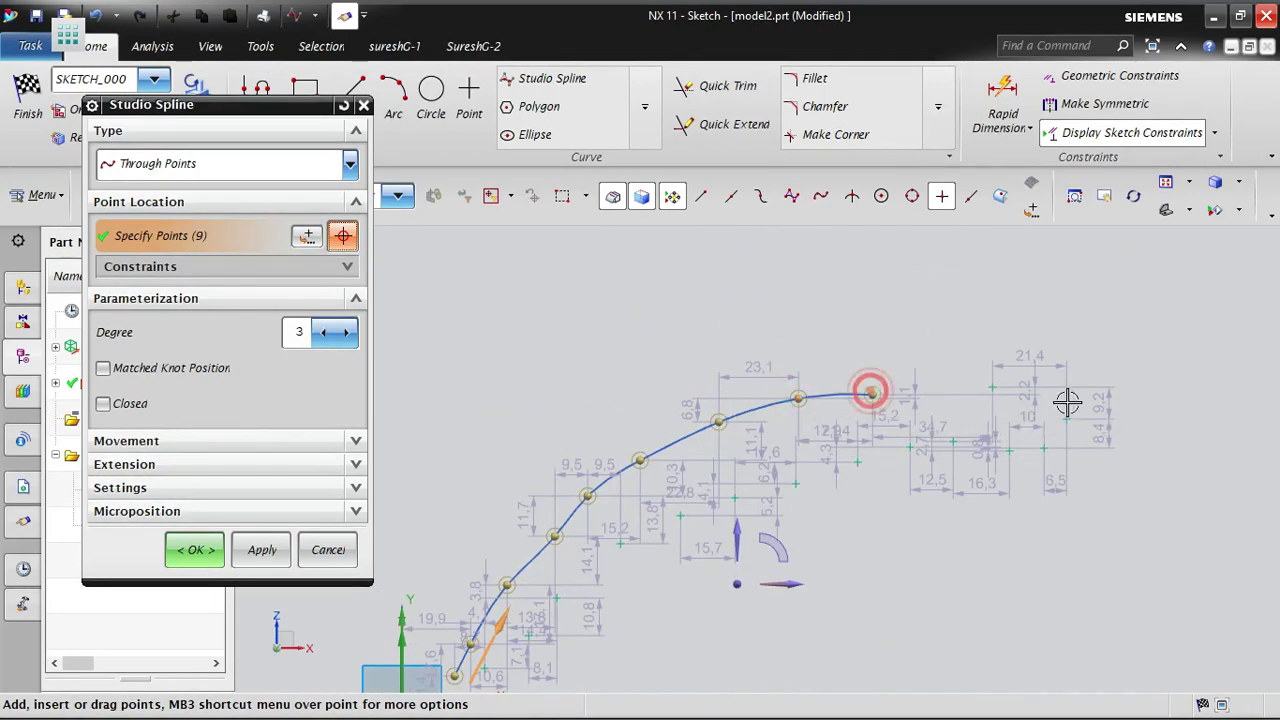
{"action": "left_click", "coordinate": [991, 387]}
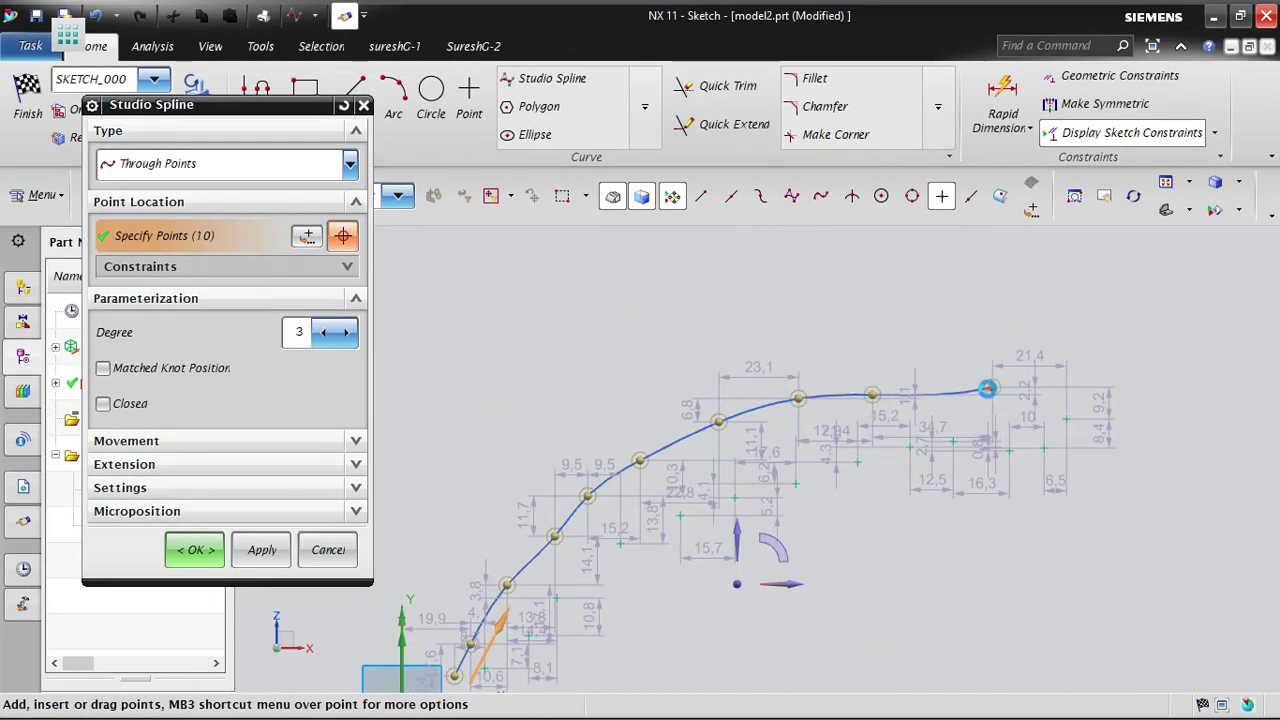
{"action": "left_click", "coordinate": [1066, 419]}
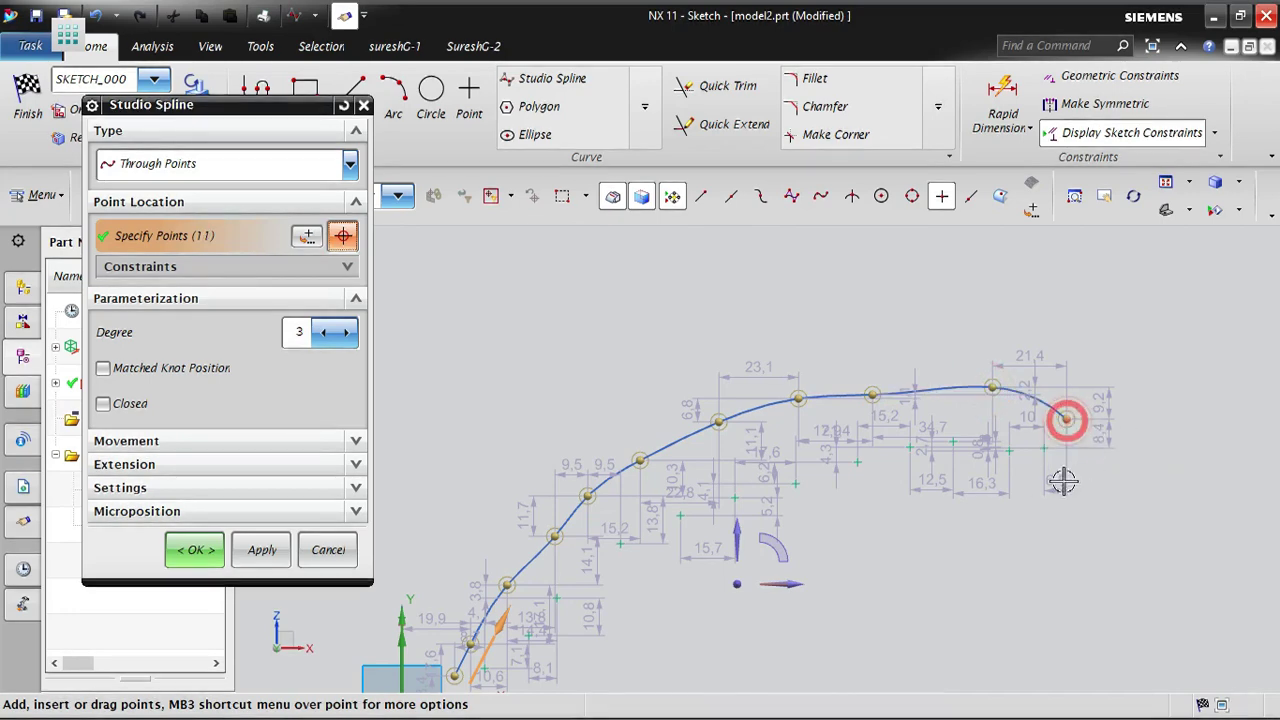
- Bring the spline back towards the origin through five existing points along the lower row, ending above the 15,7 dimension
{"action": "left_click", "coordinate": [948, 446]}
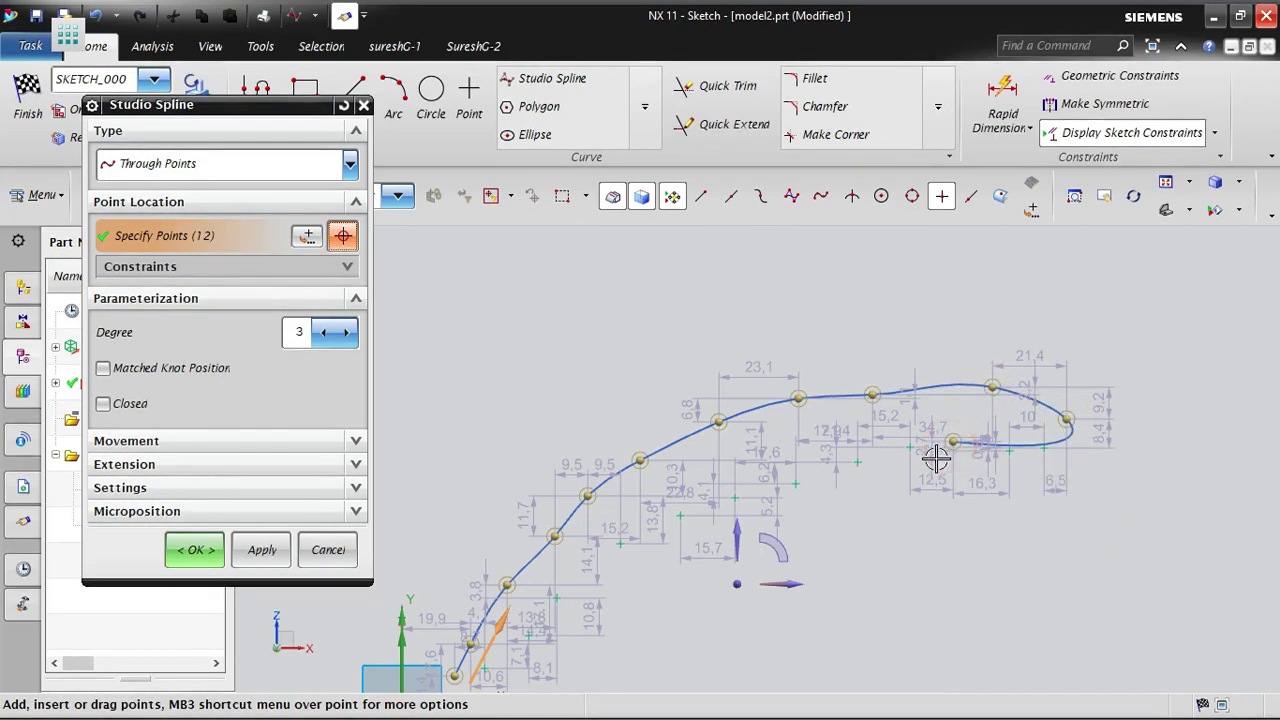
{"action": "left_click", "coordinate": [856, 462]}
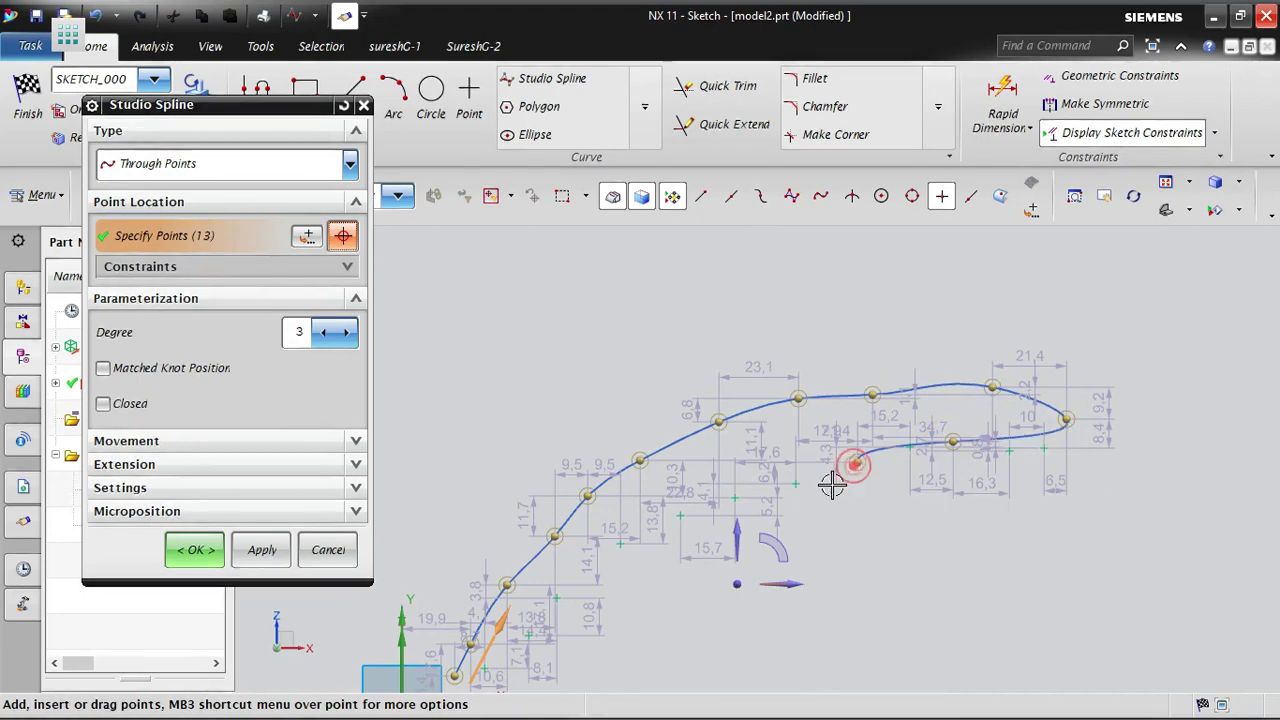
{"action": "left_click", "coordinate": [795, 483]}
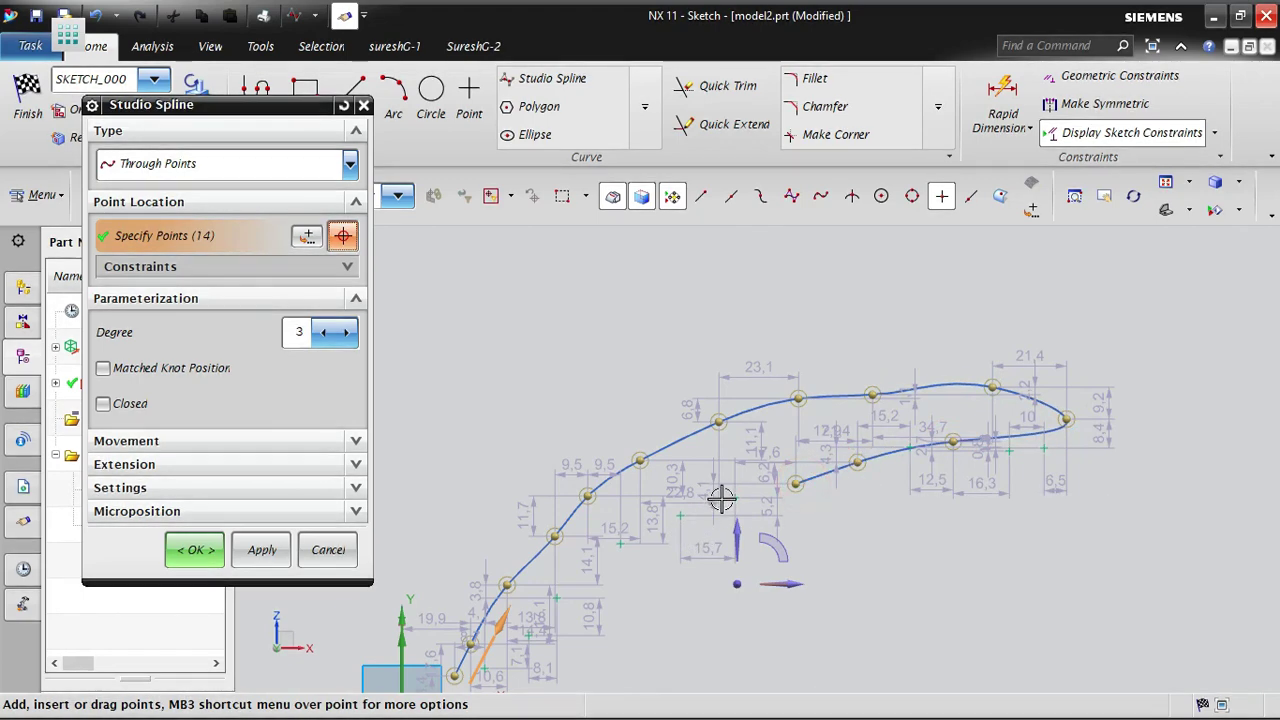
{"action": "left_click", "coordinate": [730, 497]}
{"action": "left_click", "coordinate": [684, 512]}
{"action": "scroll", "coordinate": [688, 514], "scroll_direction": "down", "scroll_amount": 2}
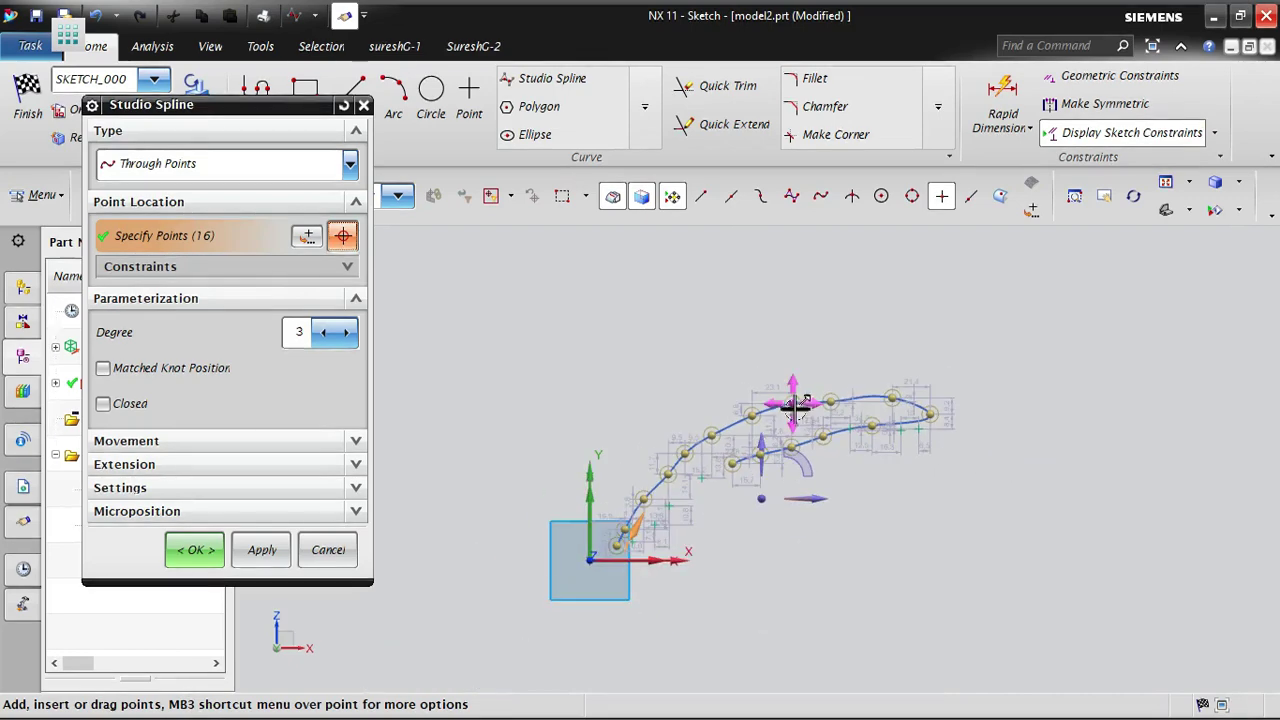
- Continue the spline down the lower row through three more existing points, ending beside its start point near the origin
{"action": "scroll", "coordinate": [690, 500], "scroll_direction": "up", "scroll_amount": 3}
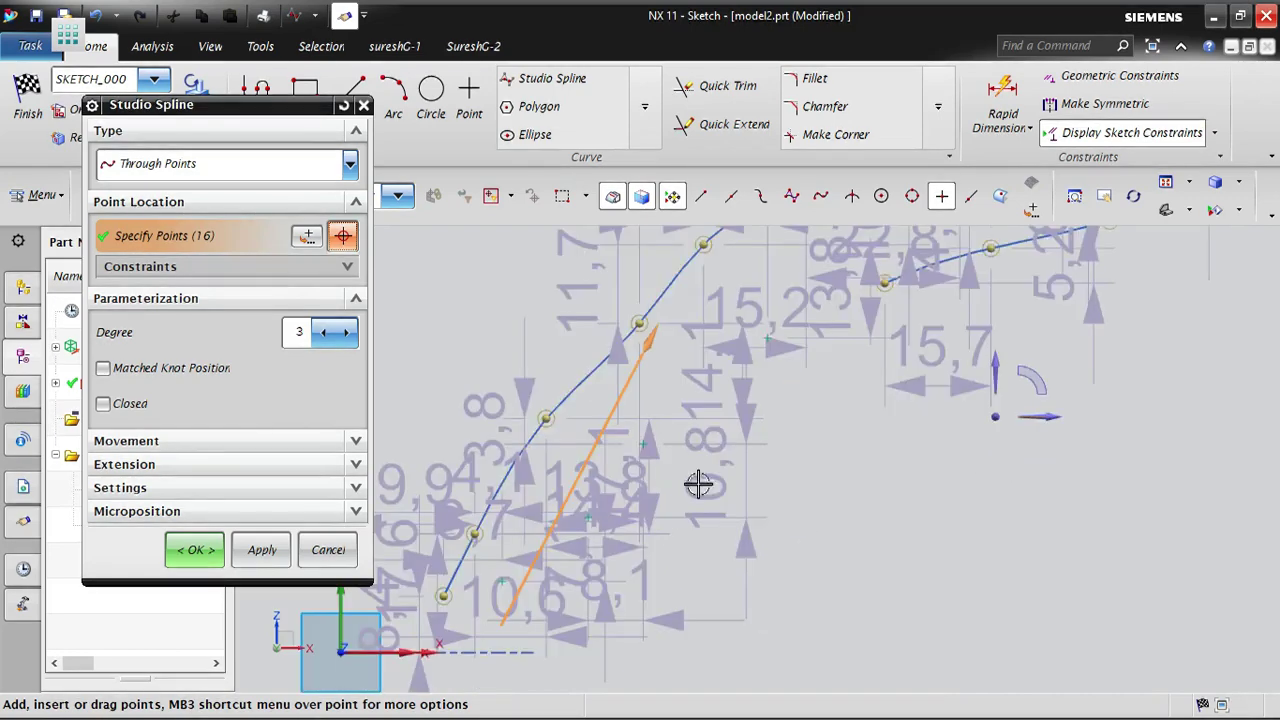
{"action": "left_click", "coordinate": [765, 336]}
{"action": "scroll", "coordinate": [860, 365], "scroll_direction": "down", "scroll_amount": 3}
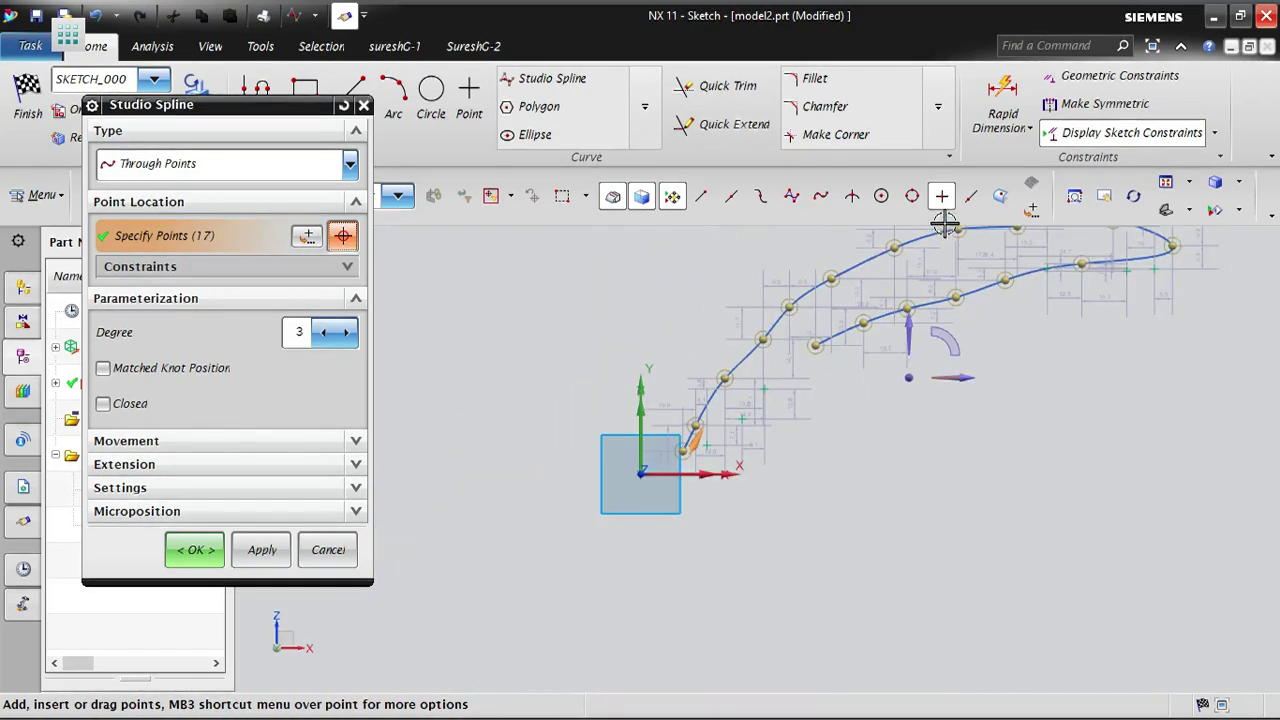
{"action": "scroll", "coordinate": [790, 380], "scroll_direction": "up", "scroll_amount": 3}
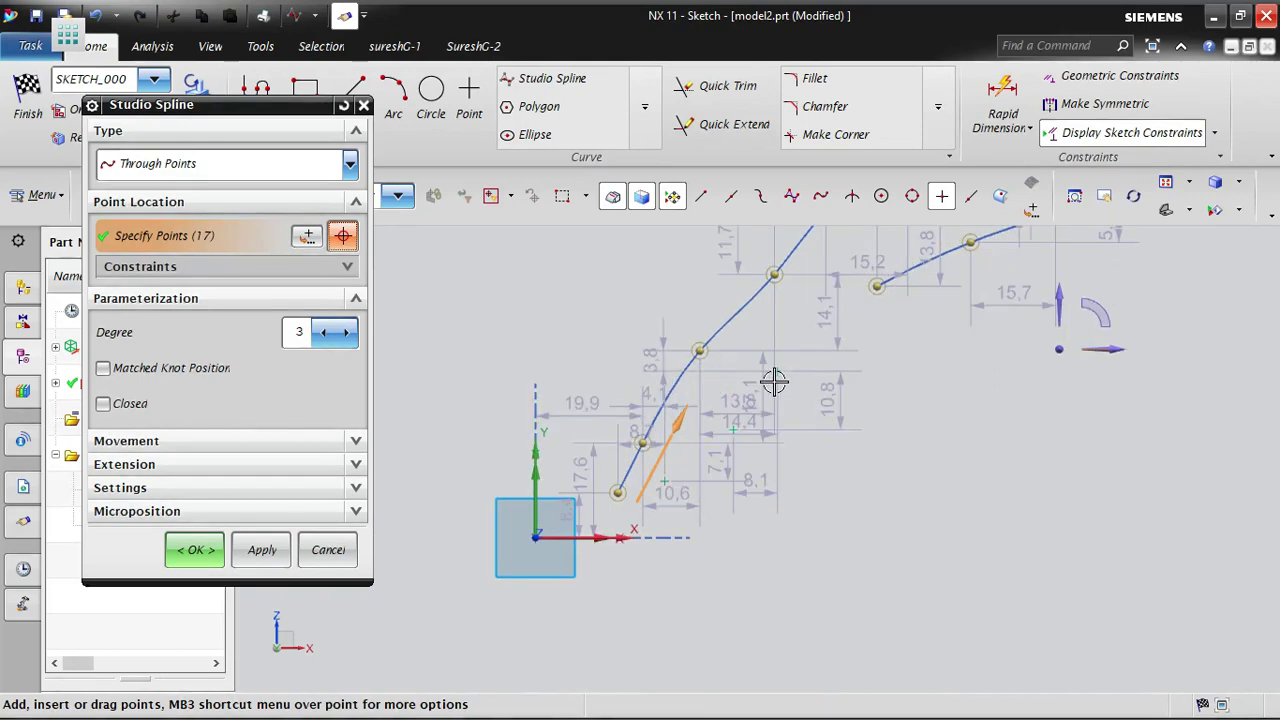
{"action": "left_click", "coordinate": [776, 370]}
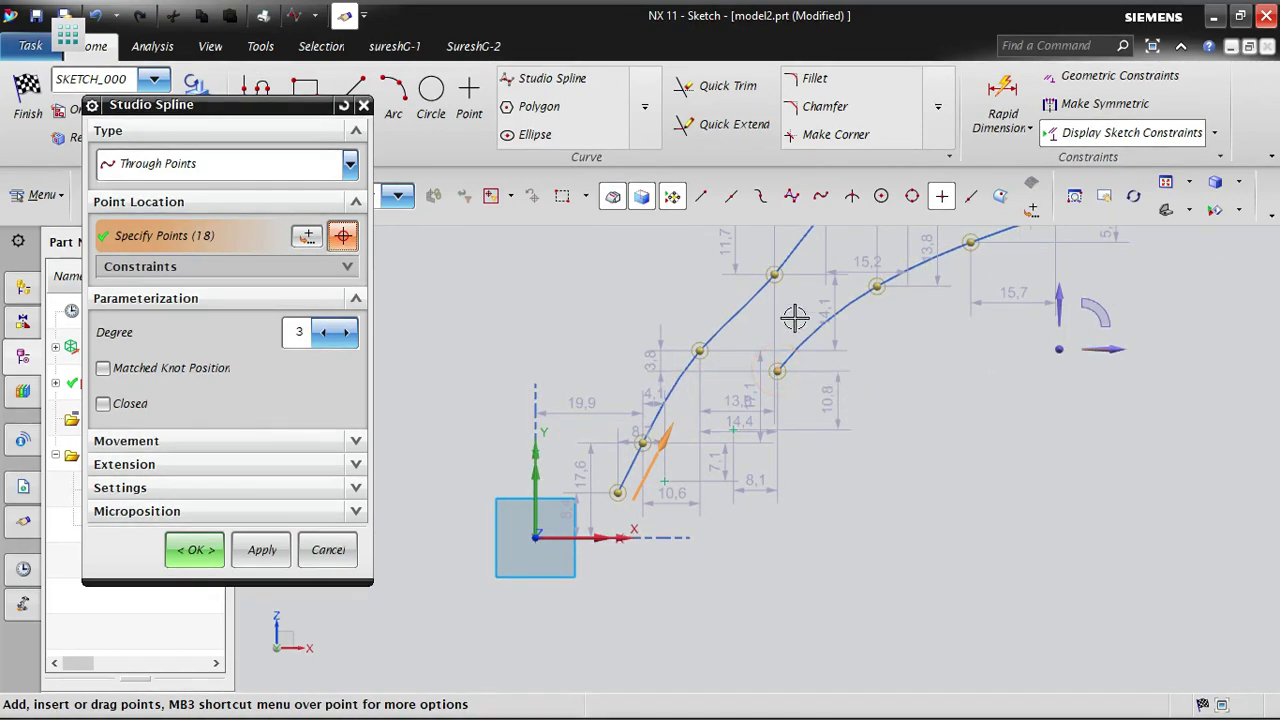
{"action": "left_click", "coordinate": [666, 481]}
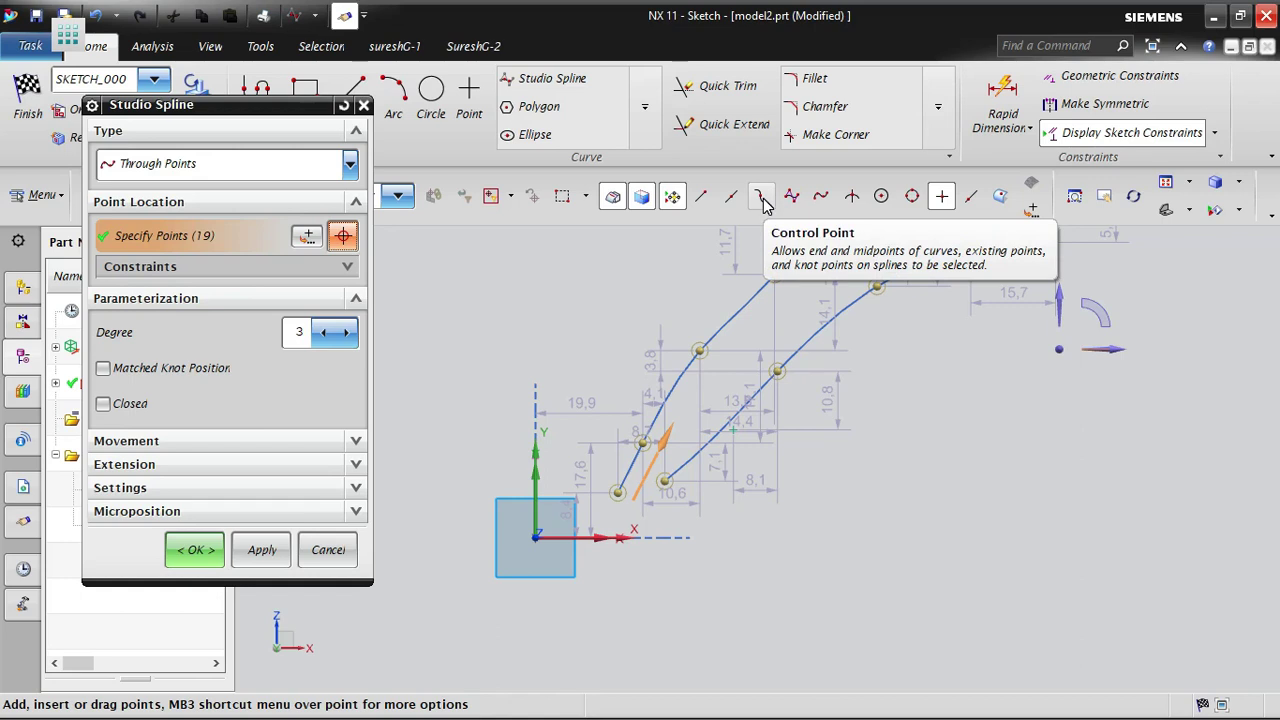
- Make the spline through the existing points Closed, apply it and exit the Studio Spline command
{"action": "left_click", "coordinate": [943, 200]}
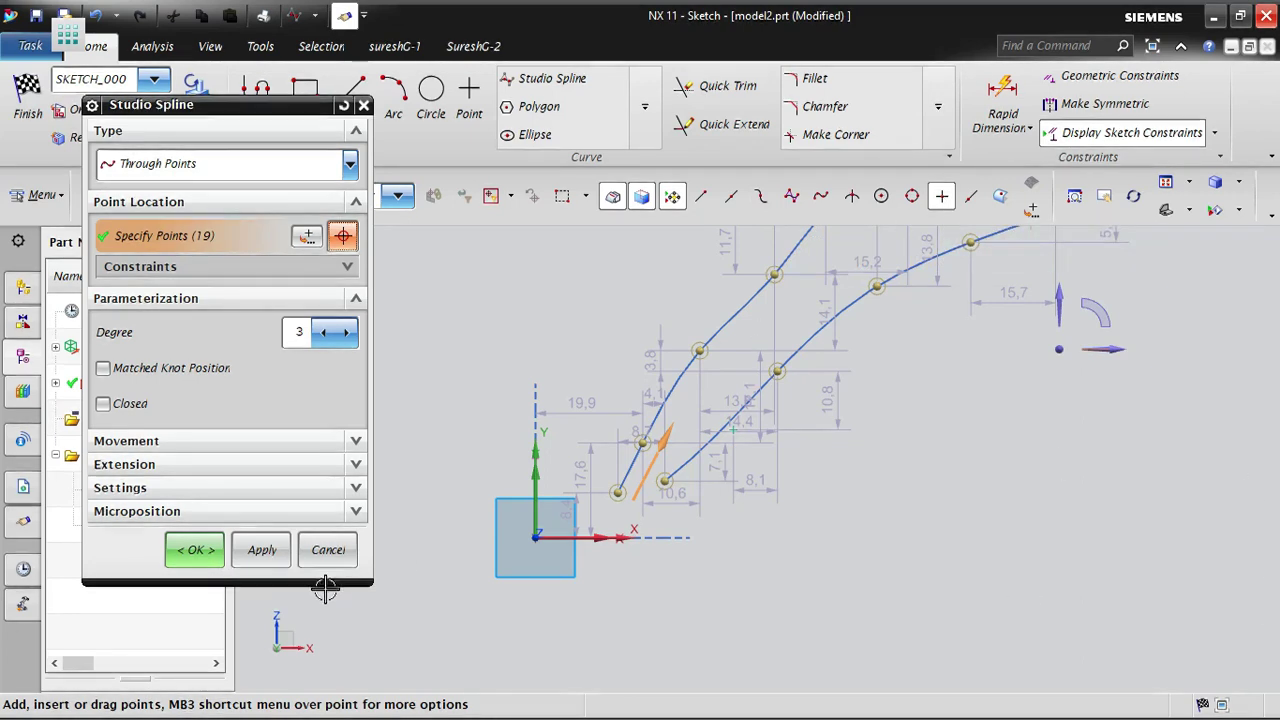
{"action": "scroll", "coordinate": [640, 522], "scroll_direction": "up", "scroll_amount": 3}
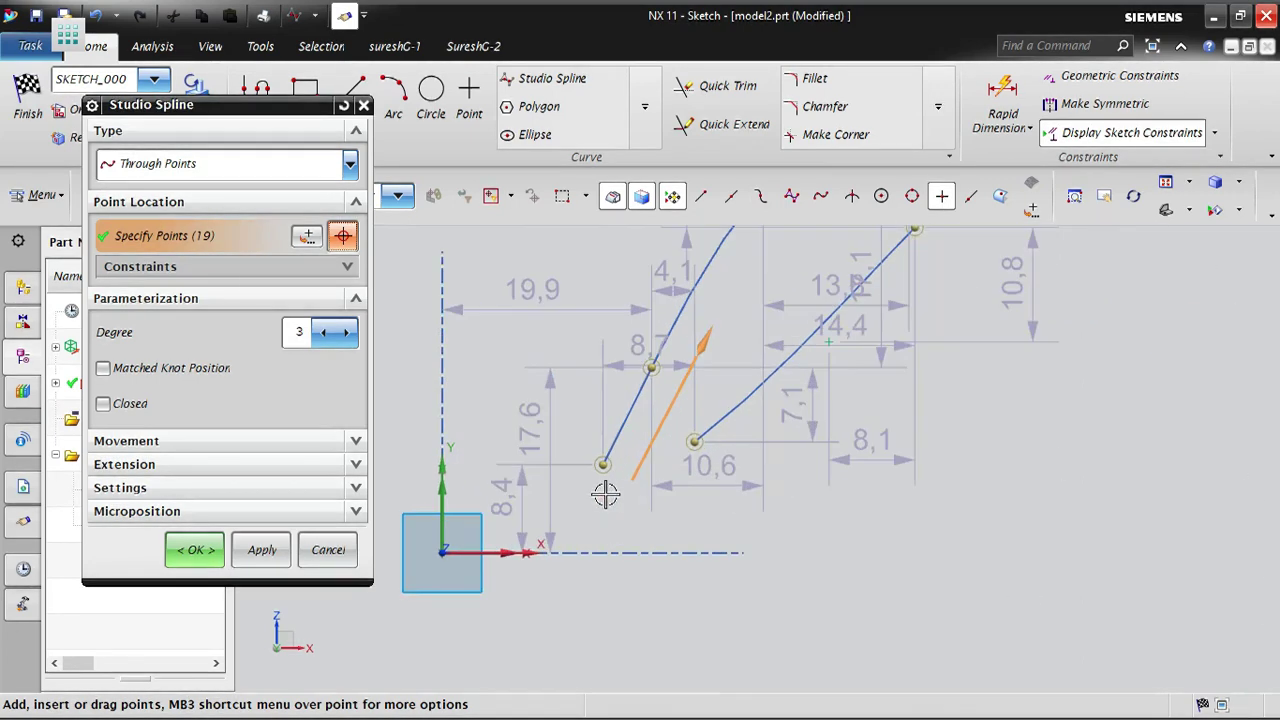
{"action": "left_click", "coordinate": [694, 441]}
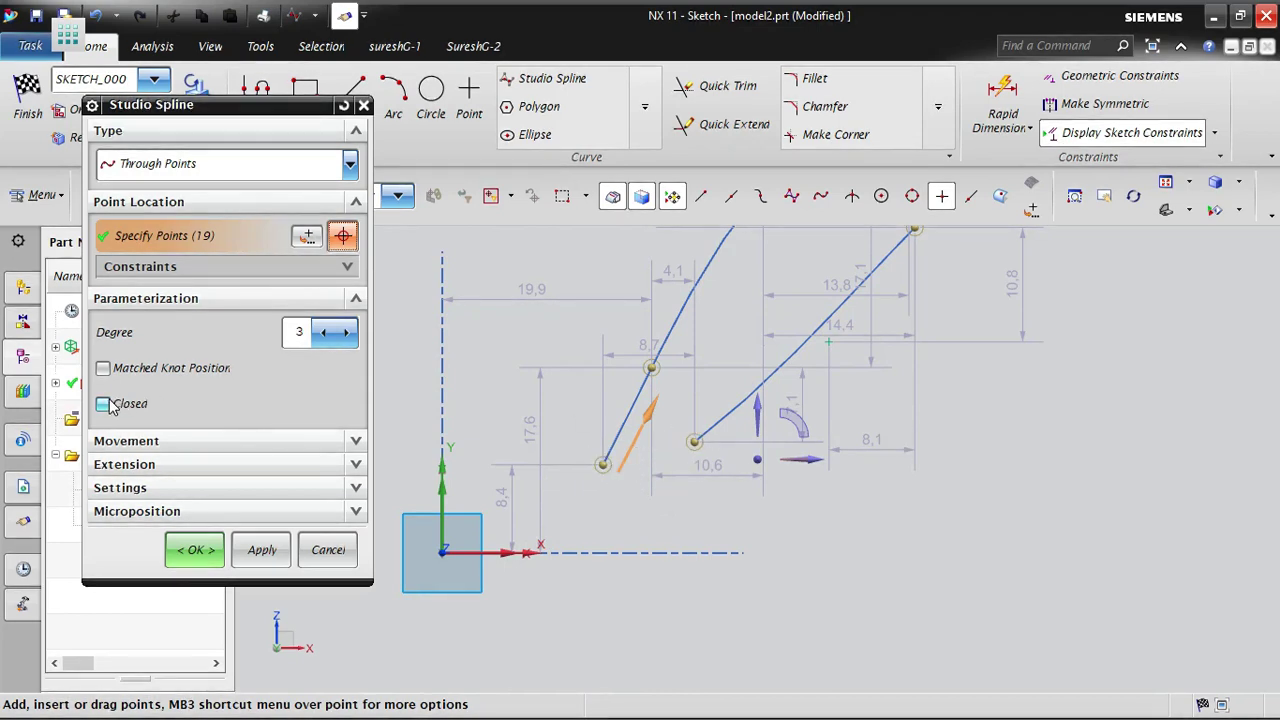
{"action": "left_click", "coordinate": [104, 404]}
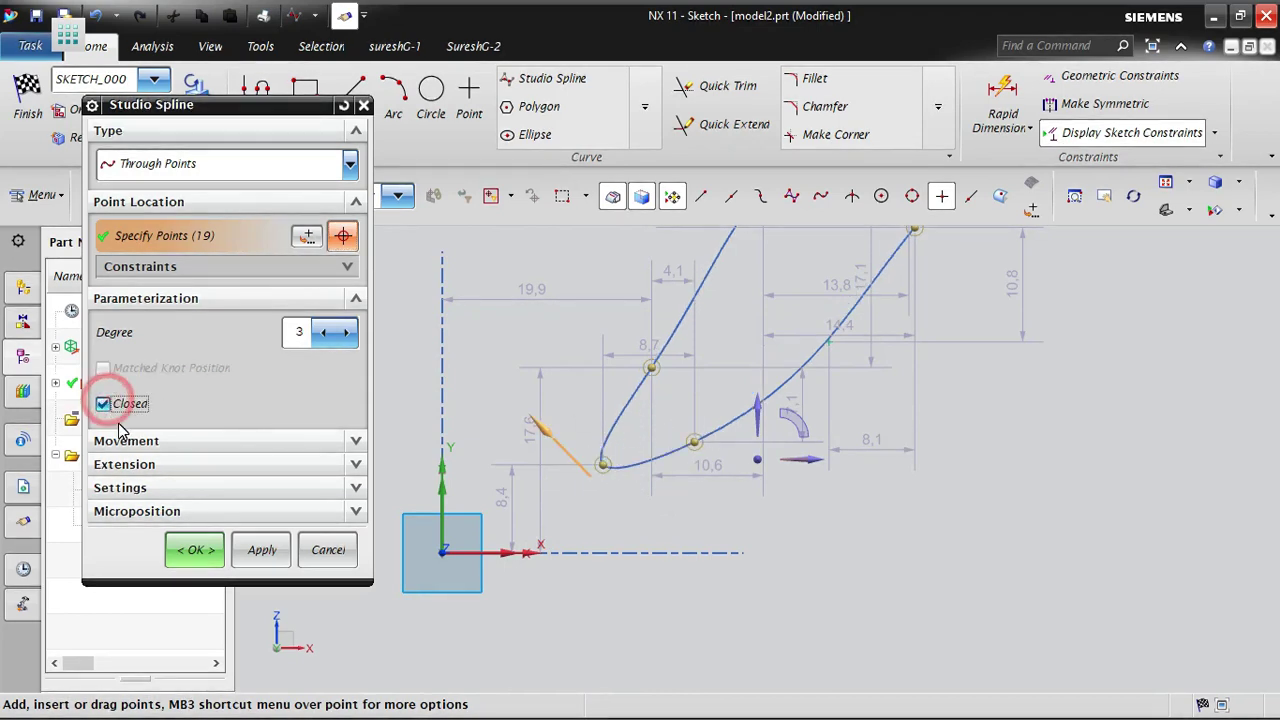
{"action": "left_click", "coordinate": [260, 549]}
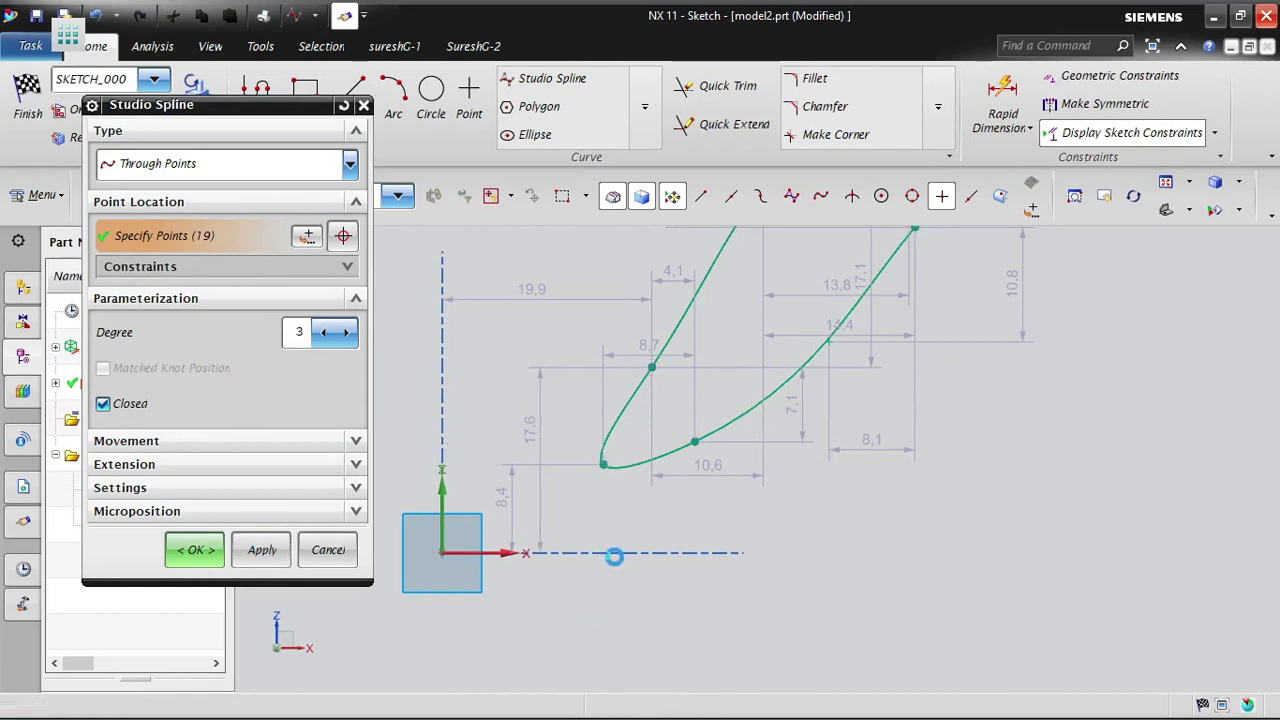
{"action": "scroll", "coordinate": [612, 550], "scroll_direction": "down", "scroll_amount": 5}
{"action": "scroll", "coordinate": [800, 474], "scroll_direction": "up", "scroll_amount": 3}
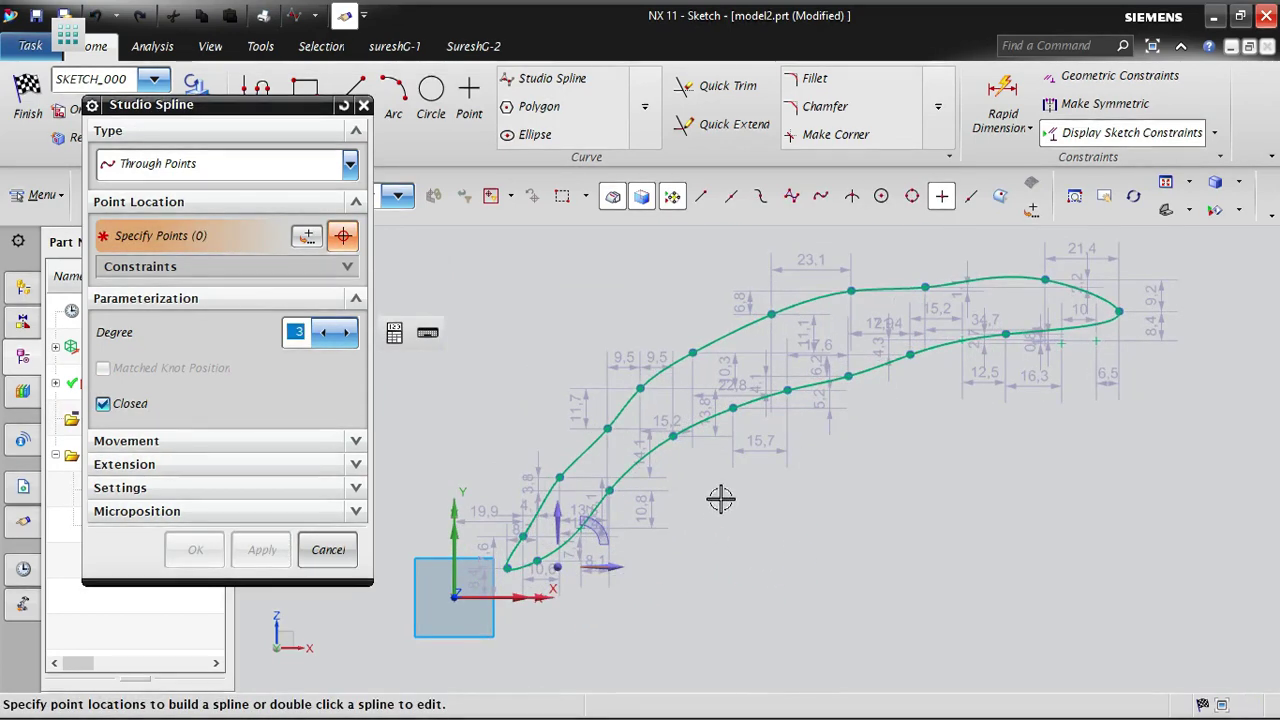
{"action": "left_click", "coordinate": [328, 550]}
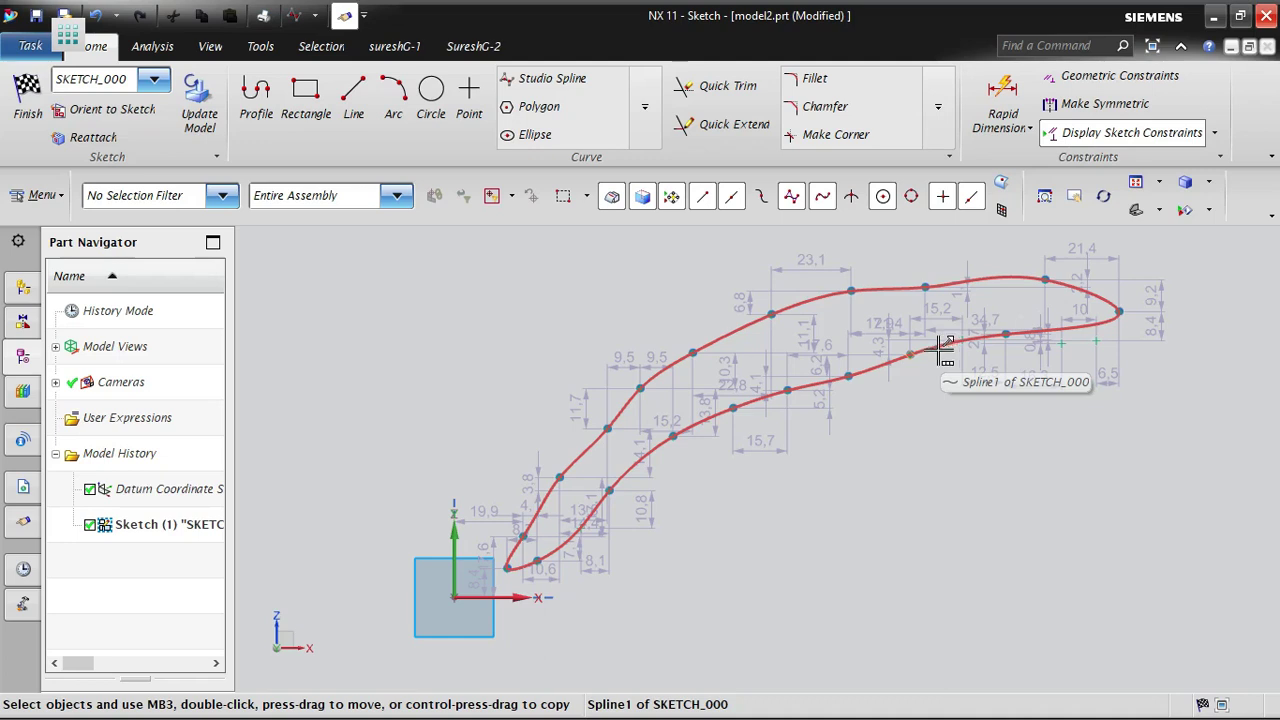
- Set the selection filter to Point and delete all the sketch points
{"action": "left_click", "coordinate": [150, 196]}
{"action": "left_click", "coordinate": [108, 340]}
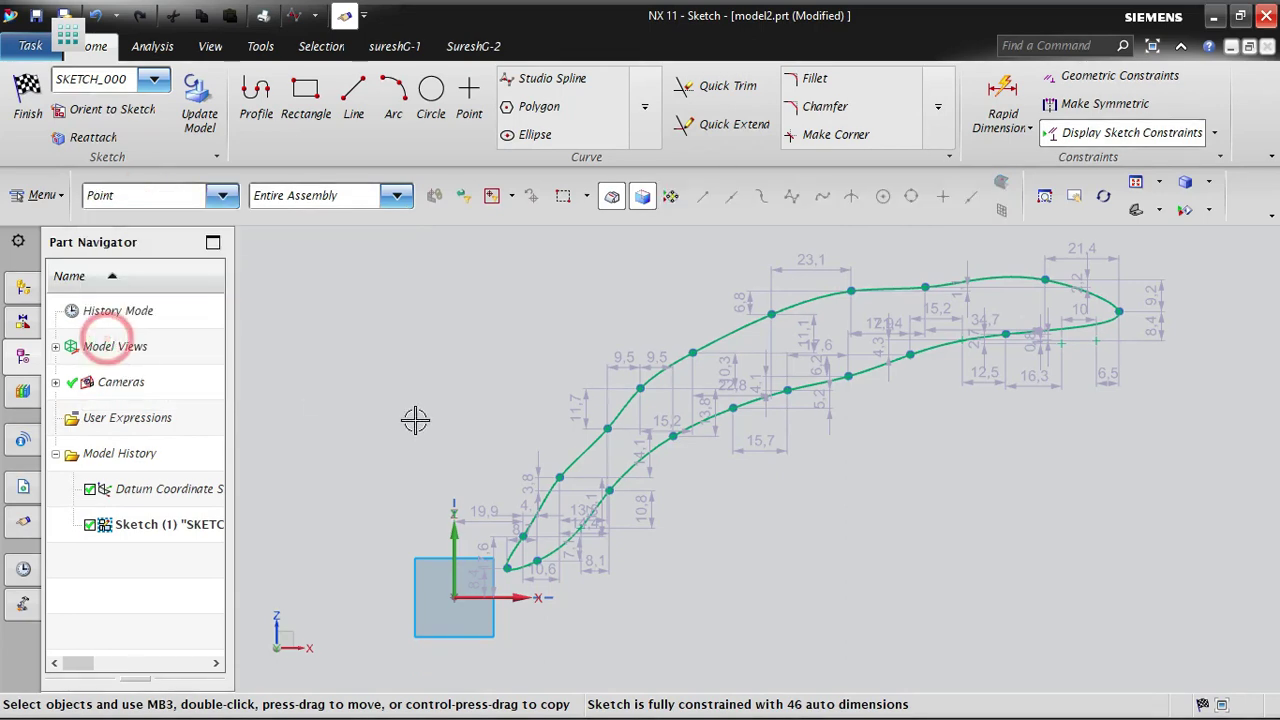
{"action": "key", "text": "ctrl+a"}
{"action": "key", "text": "Delete"}
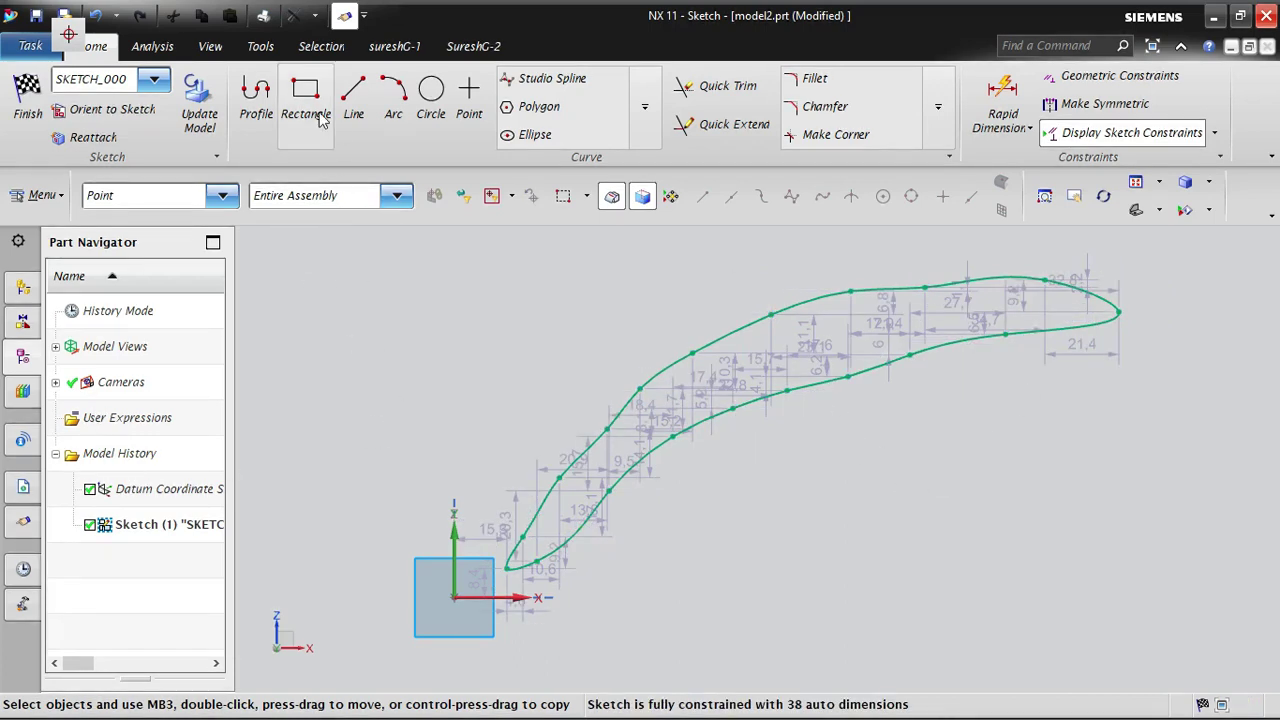
- Set the selection filter to Curve and delete the remaining closed spline from the sketch
{"action": "left_click", "coordinate": [138, 205]}
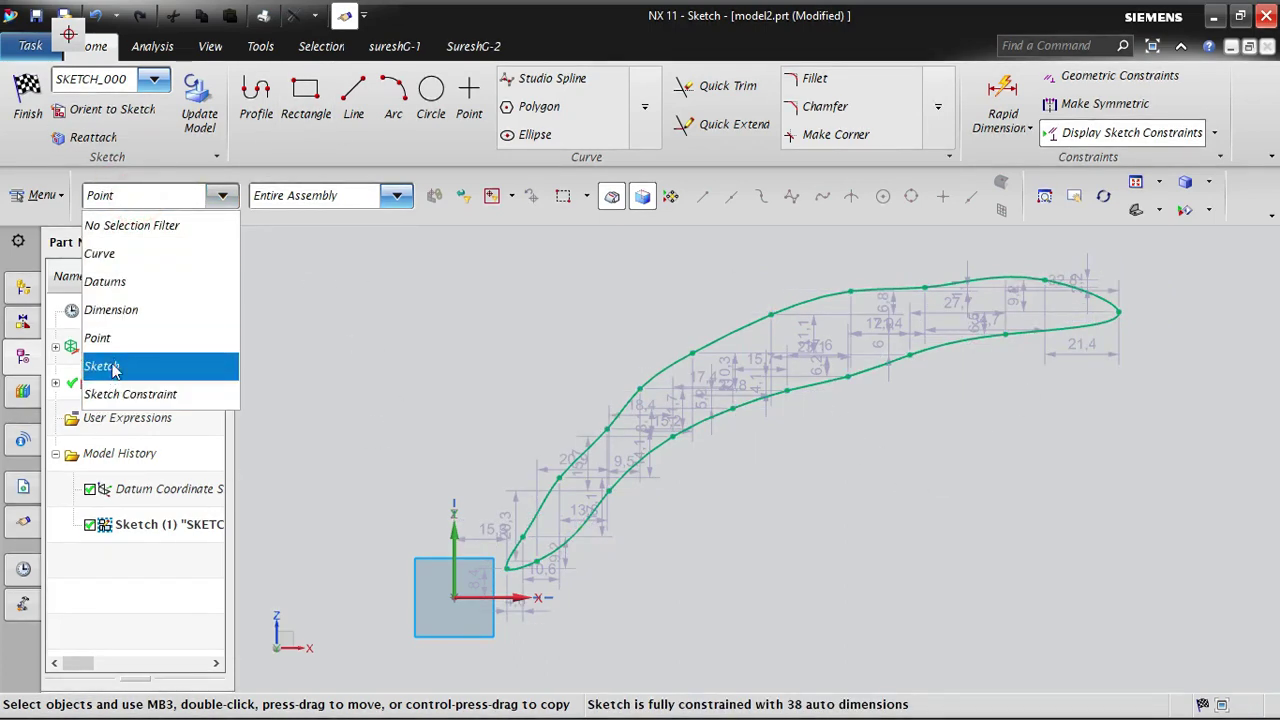
{"action": "left_click", "coordinate": [133, 252]}
{"action": "key", "text": "ctrl+a"}
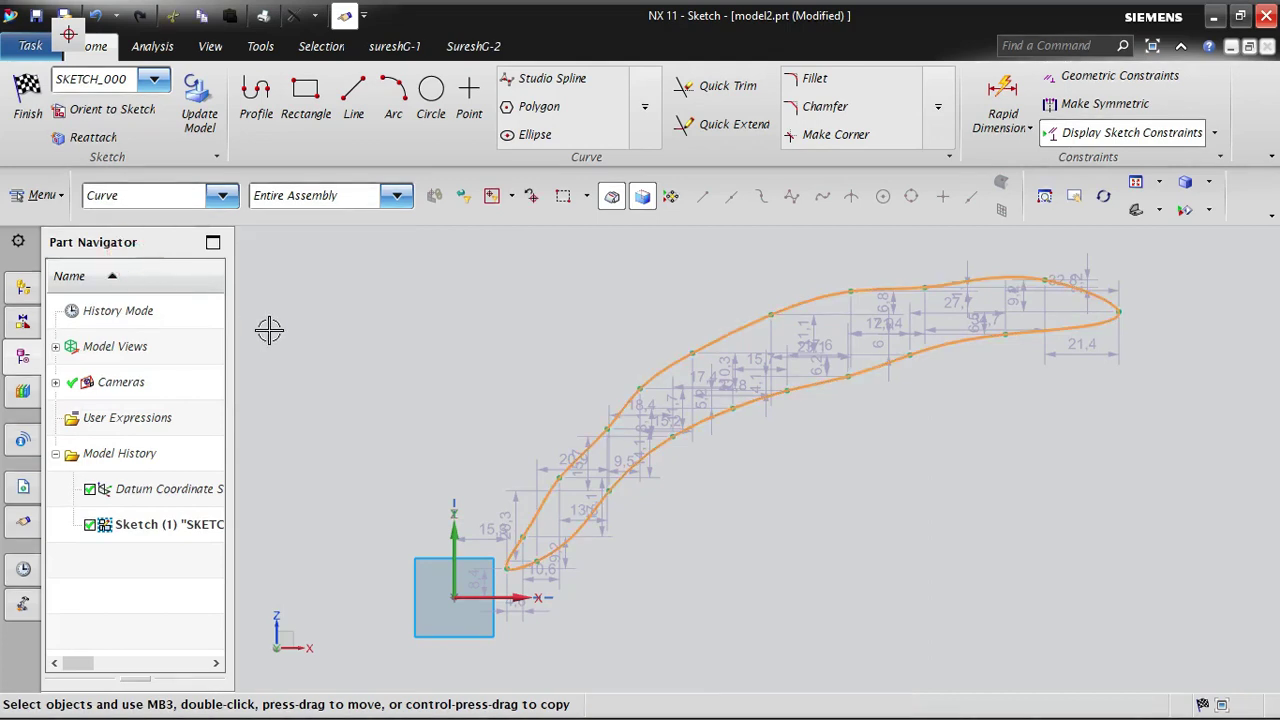
{"action": "key", "text": "Delete"}
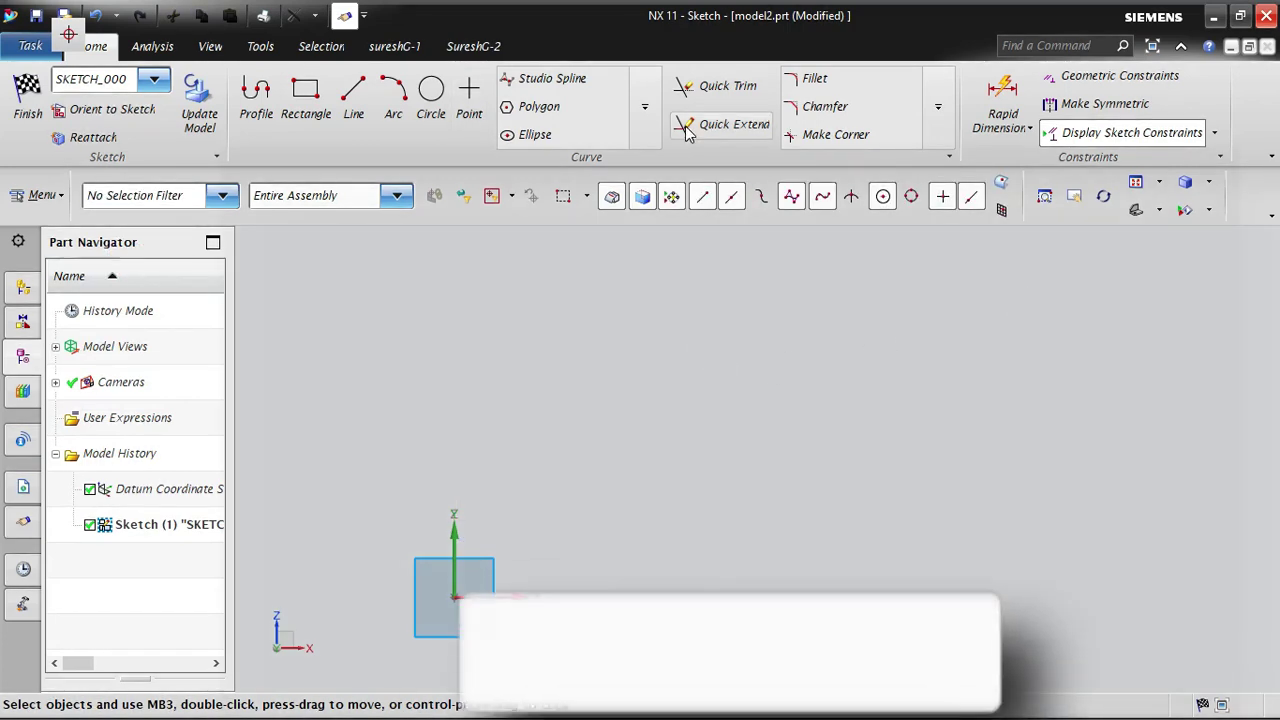
- Start a new Studio Spline and set its type to By Poles
{"action": "left_click", "coordinate": [530, 86]}
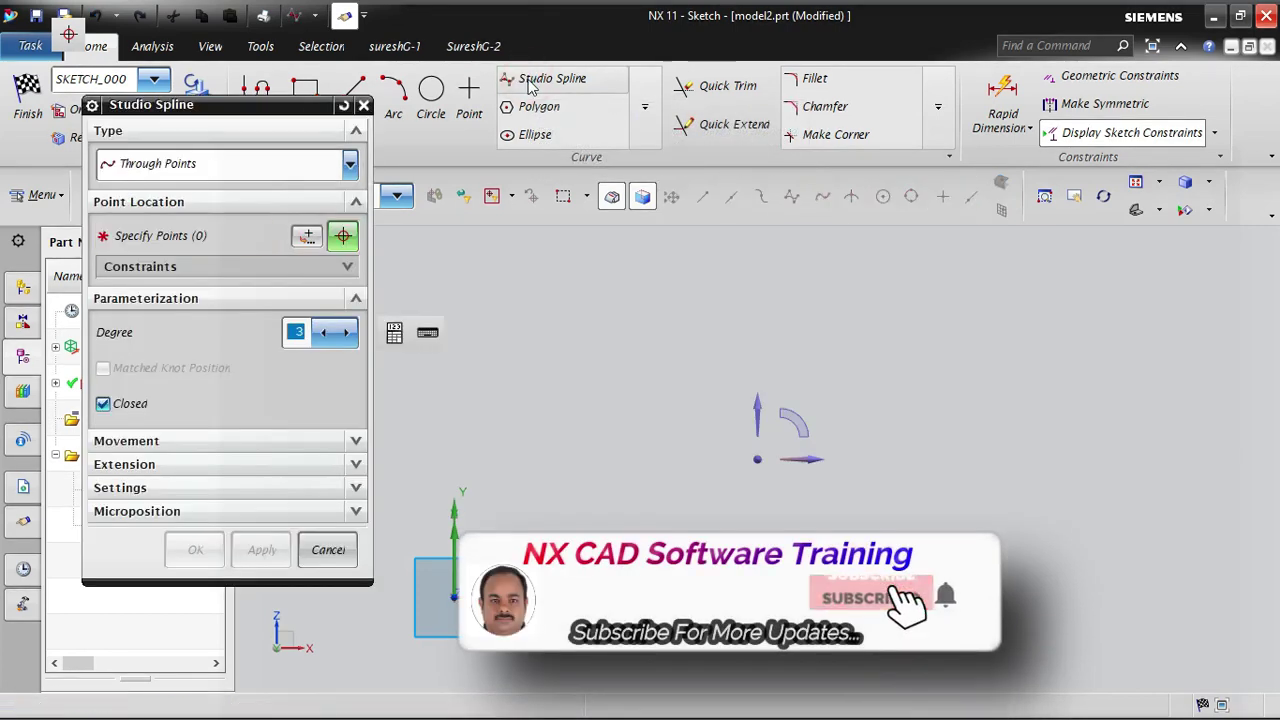
{"action": "left_click", "coordinate": [200, 163]}
{"action": "left_click", "coordinate": [137, 222]}
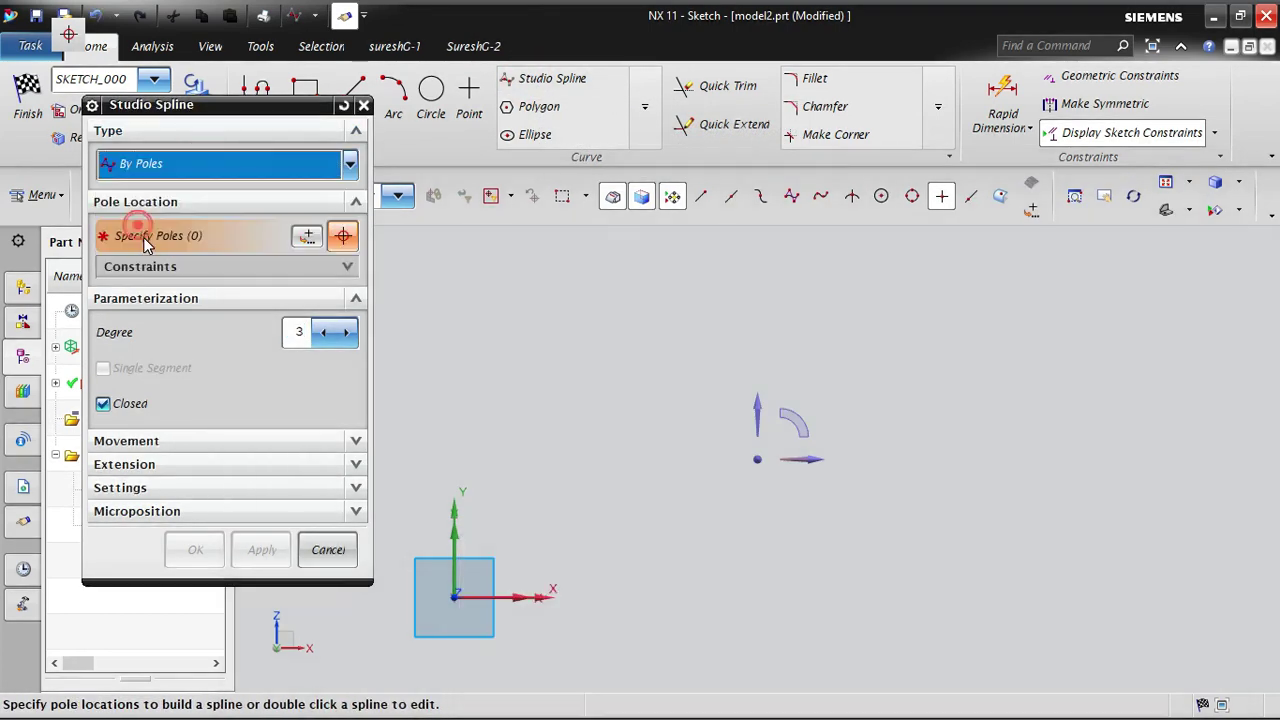
- Place four poles in a rough quadrilateral above the sketch origin and turn off the Closed option for the degree 3 spline
{"action": "left_click", "coordinate": [561, 268]}
{"action": "left_click", "coordinate": [773, 354]}
{"action": "left_click", "coordinate": [687, 457]}
{"action": "left_click", "coordinate": [568, 440]}
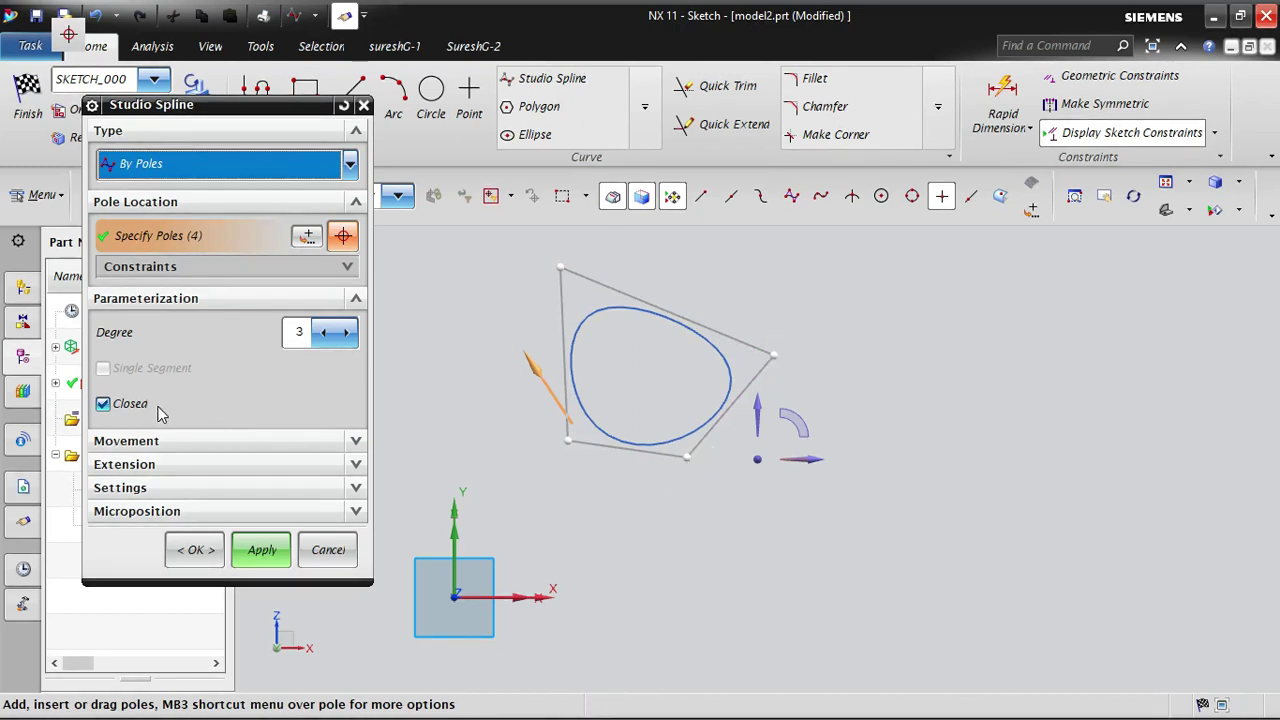
{"action": "left_click", "coordinate": [115, 405]}
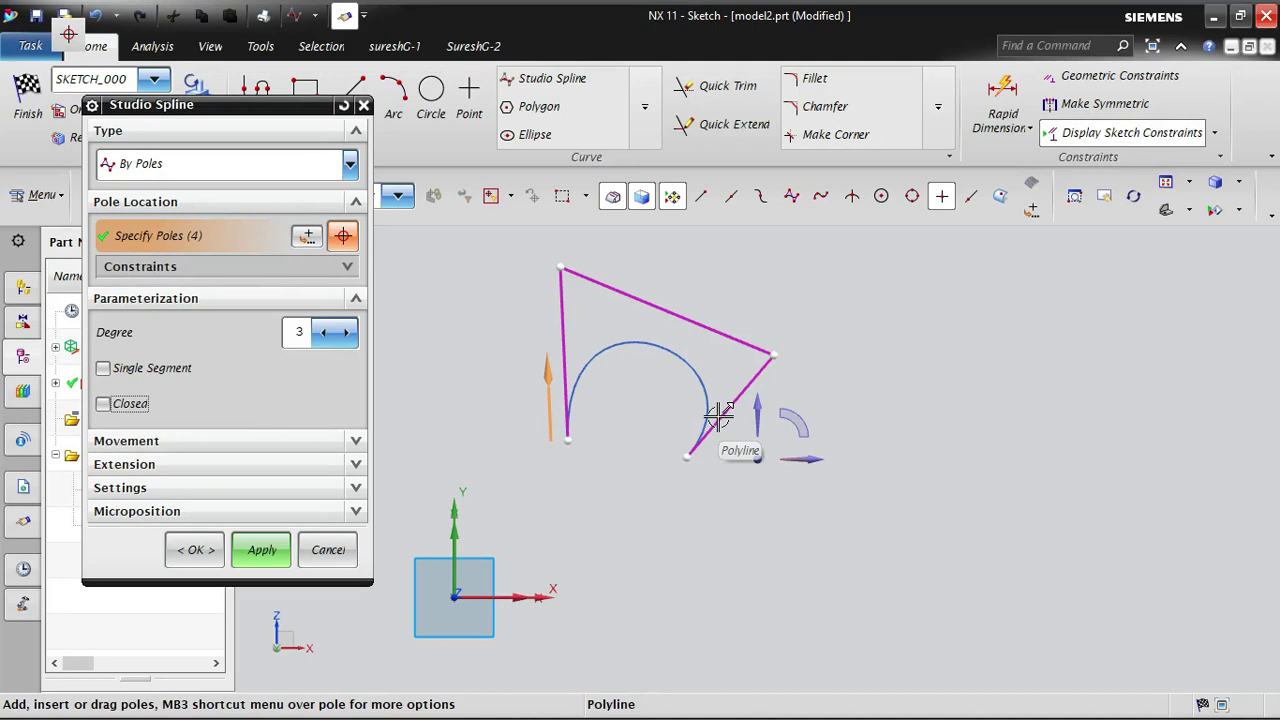
- Create the open degree 3 Studio Spline from its four poles and finish the command
{"action": "left_click", "coordinate": [196, 553]}
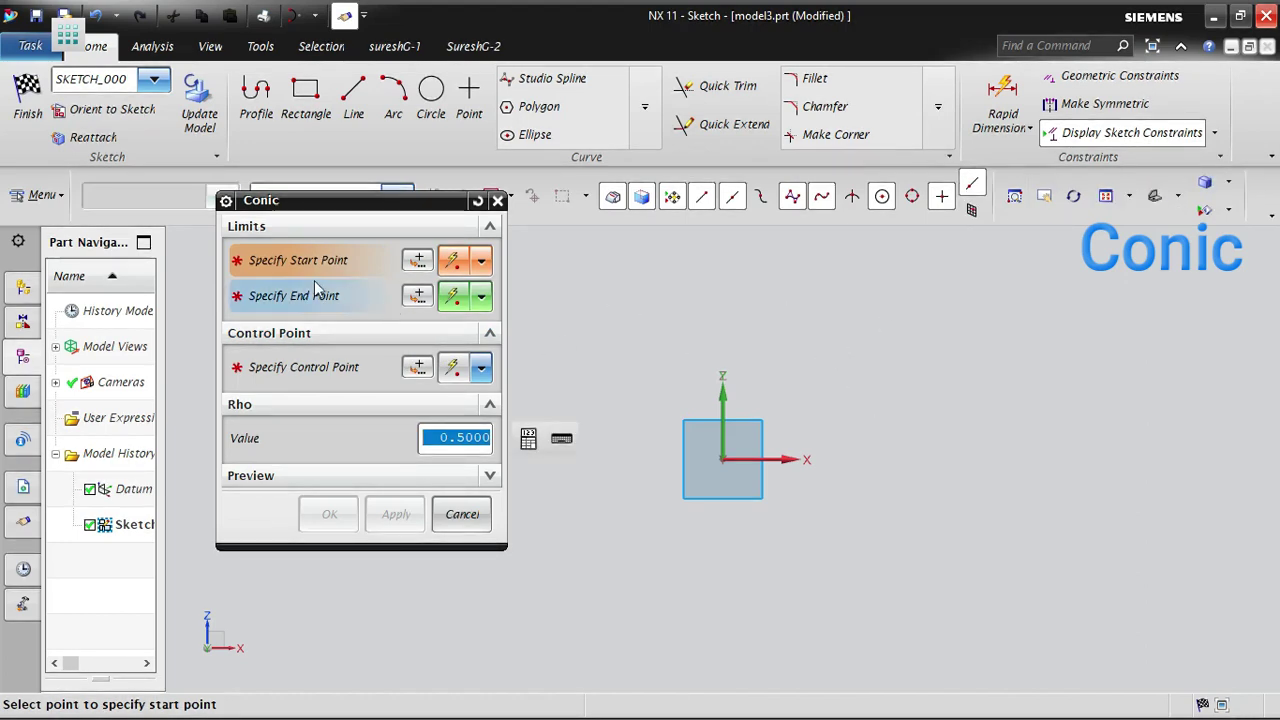
- Define a conic up and right of the origin, its end point about 100 right of and 89.5 above its start, with the control point to their lower right
{"action": "left_click", "coordinate": [859, 409]}
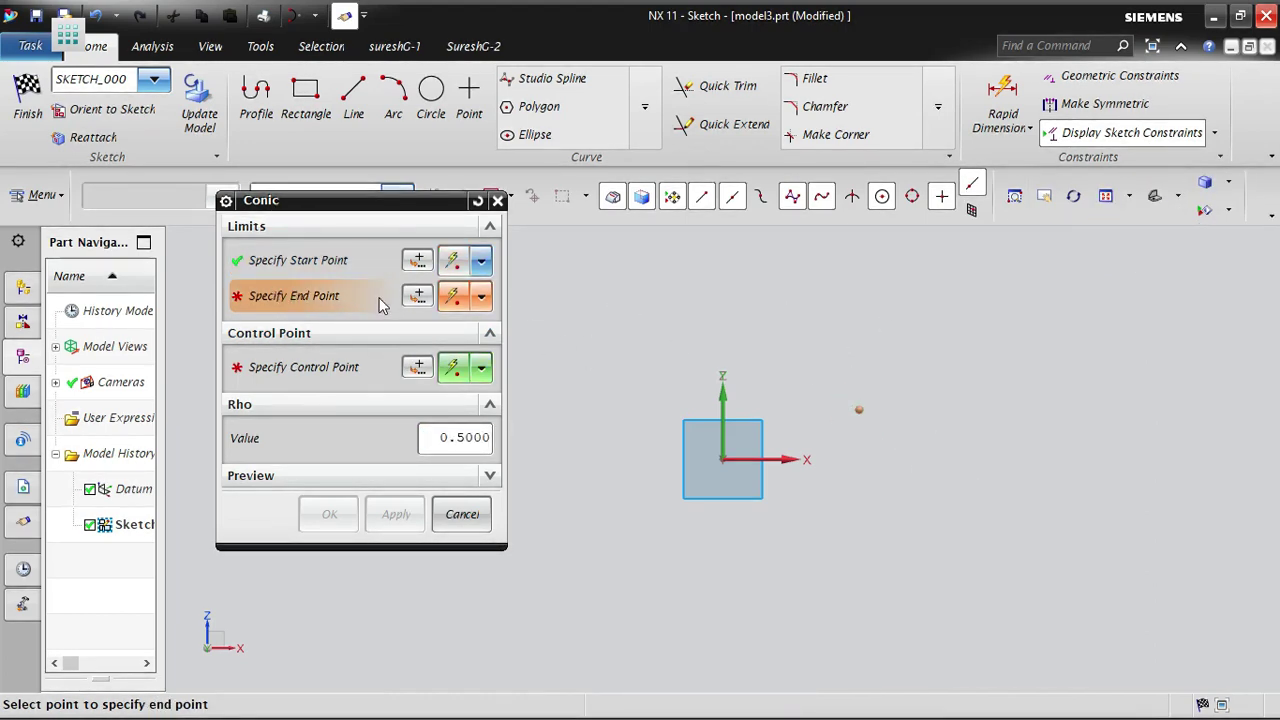
{"action": "left_click", "coordinate": [930, 345]}
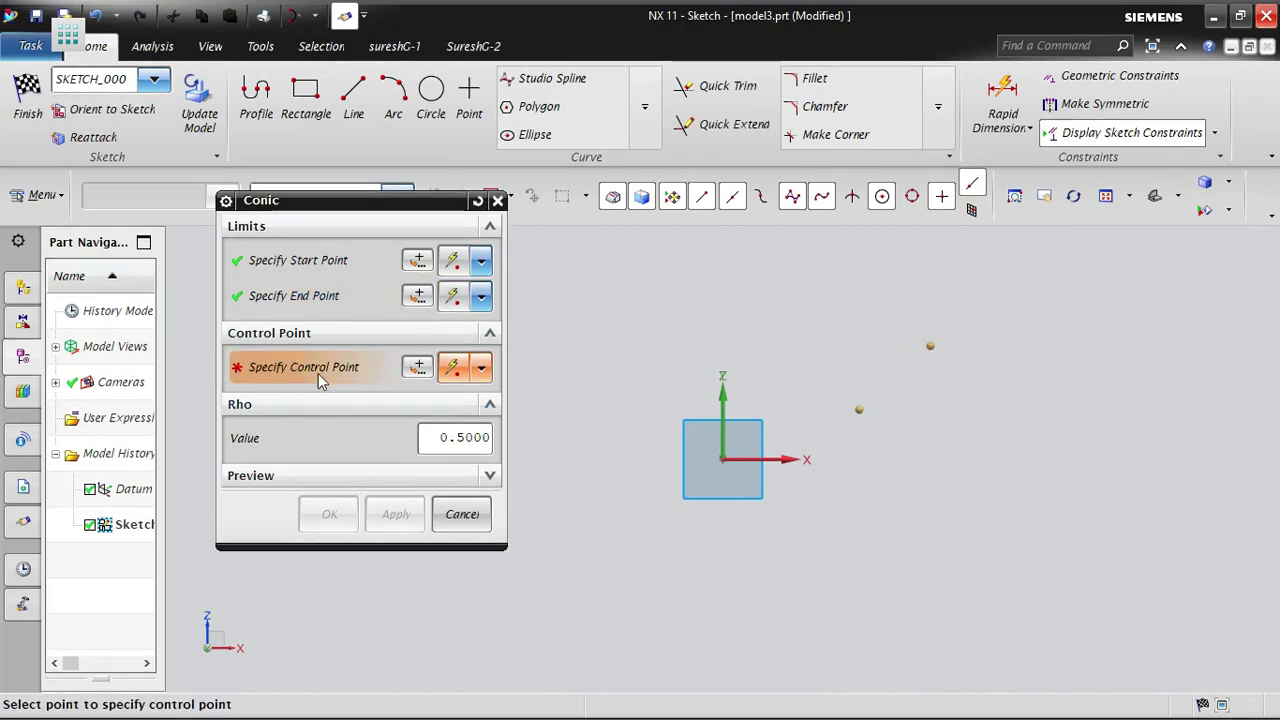
{"action": "left_click", "coordinate": [1012, 451]}
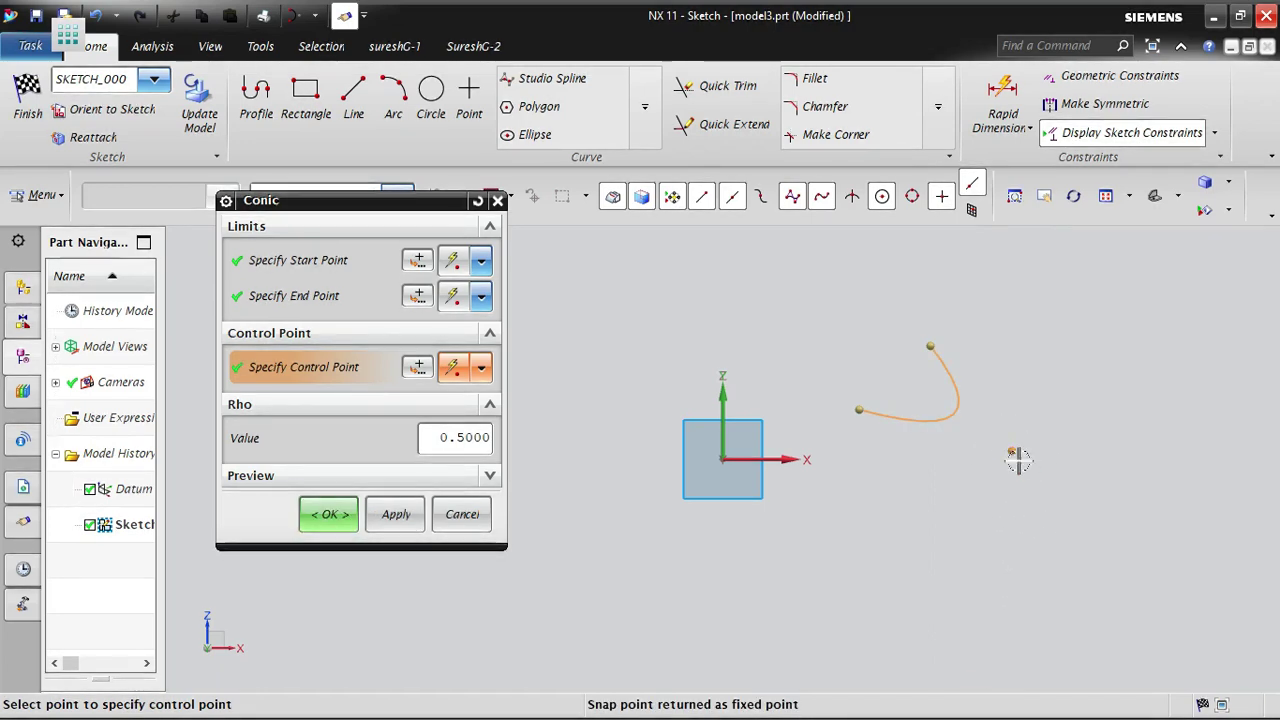
- Move the control point to about 101 left of and 130 above the start point, and create the conic with a rho of 0.5
{"action": "left_click_drag", "start_coordinate": [1013, 453], "coordinate": [744, 263]}
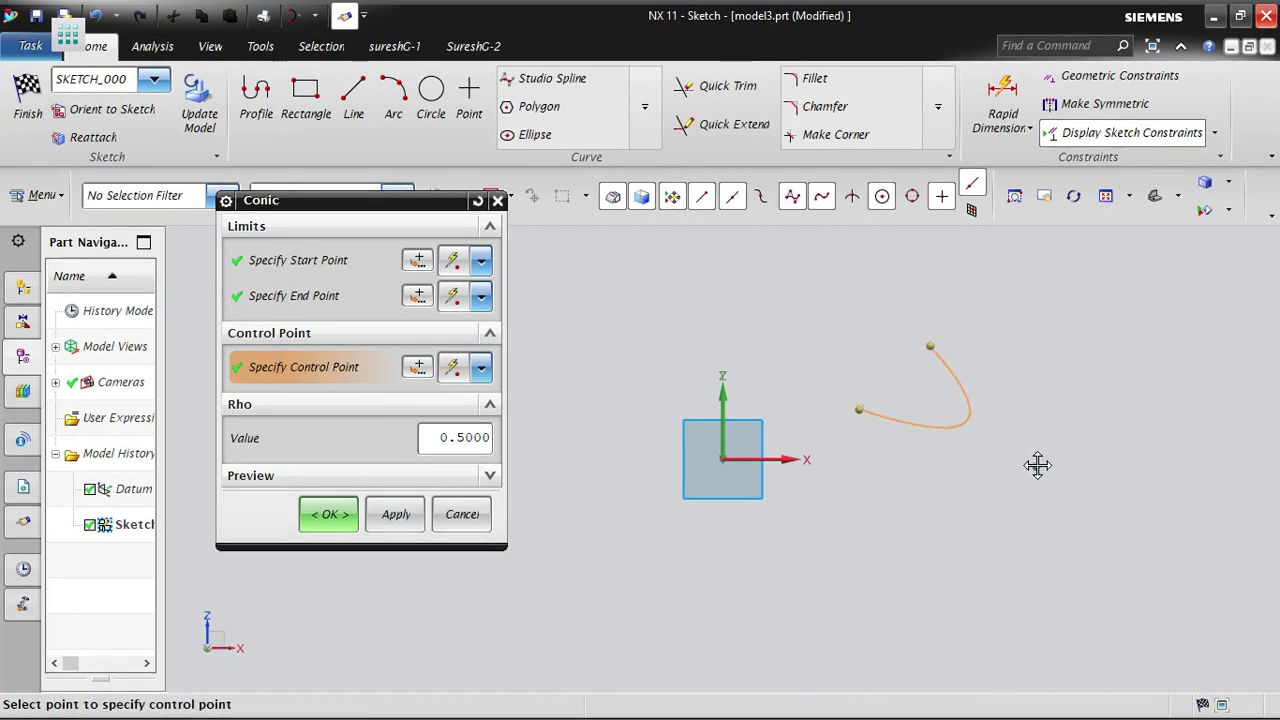
{"action": "left_click", "coordinate": [787, 316]}
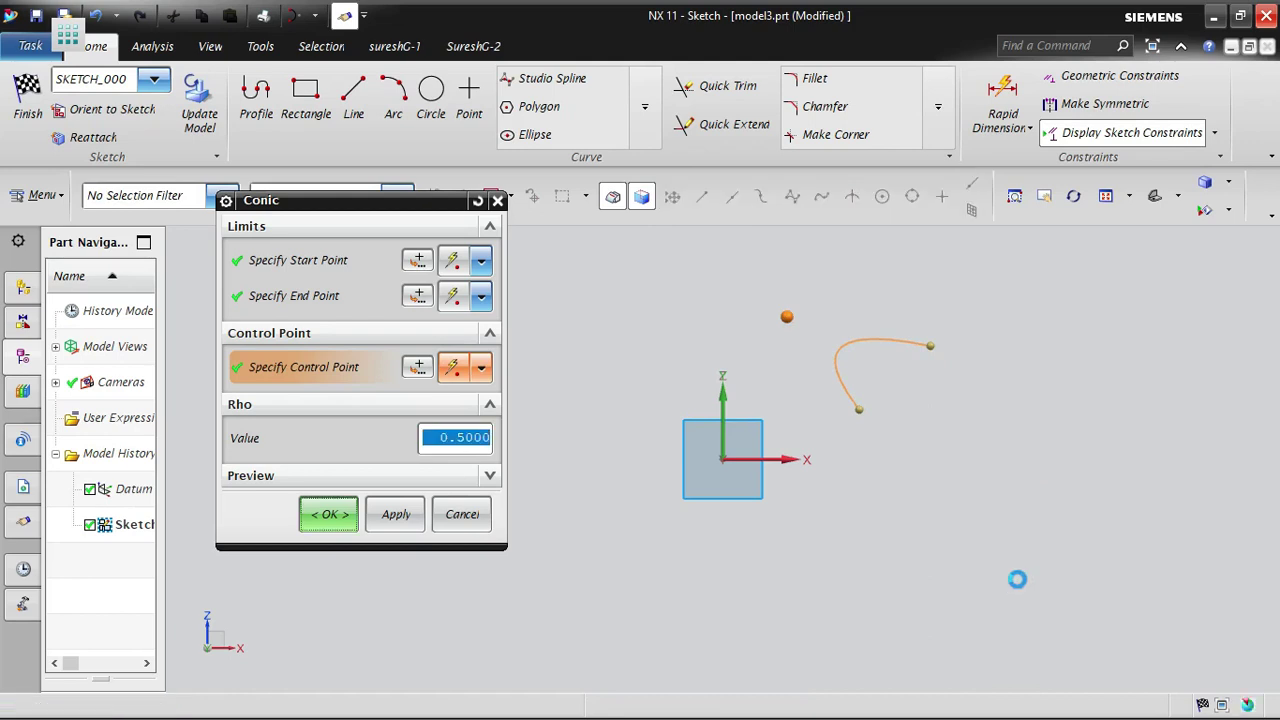
{"action": "middle_click", "coordinate": [1020, 583]}
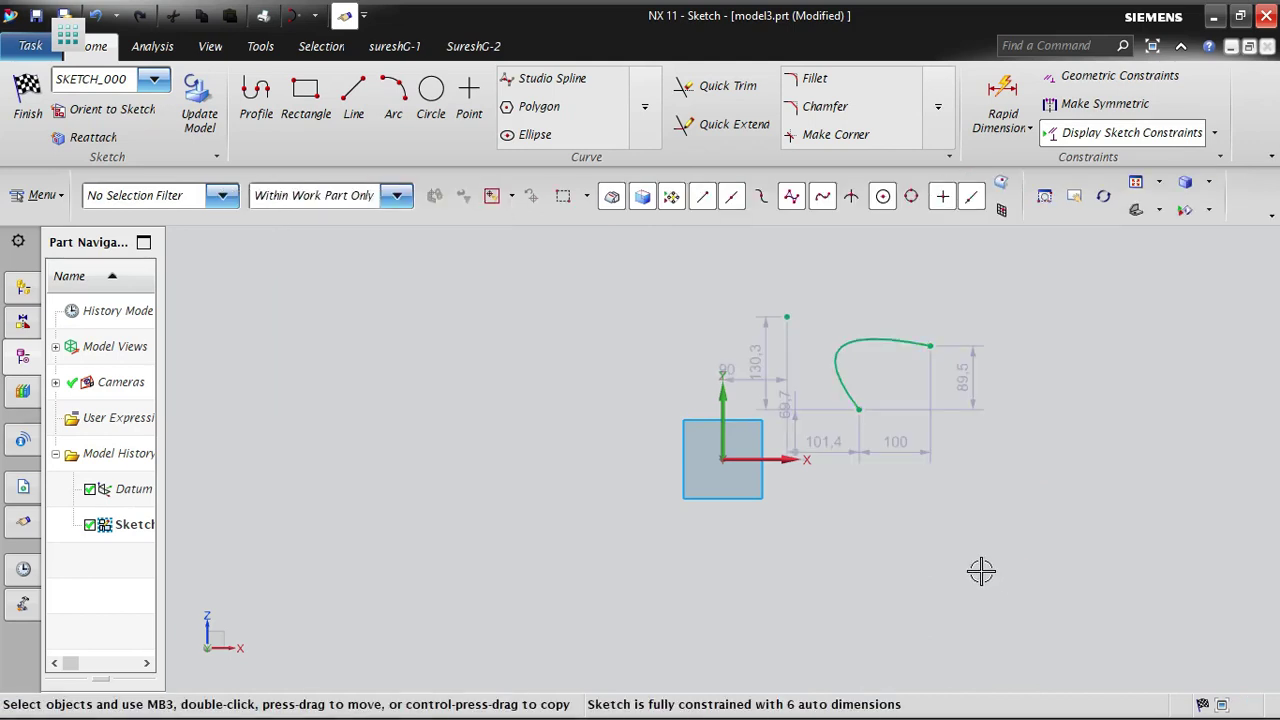